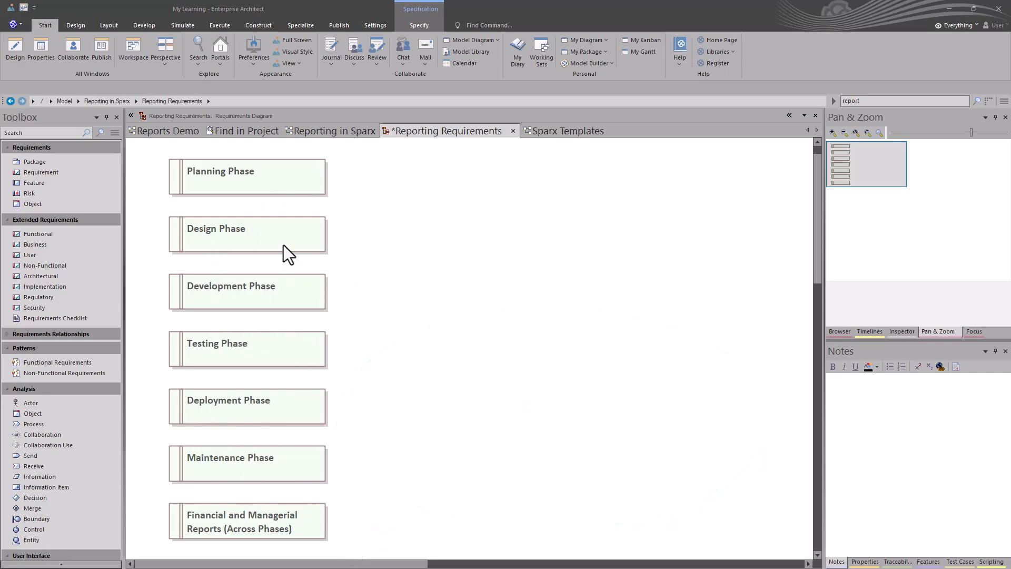
Switch the Reporting Requirements diagram to Specification View, saving the diagram's pending changes.
right_click(401, 243)
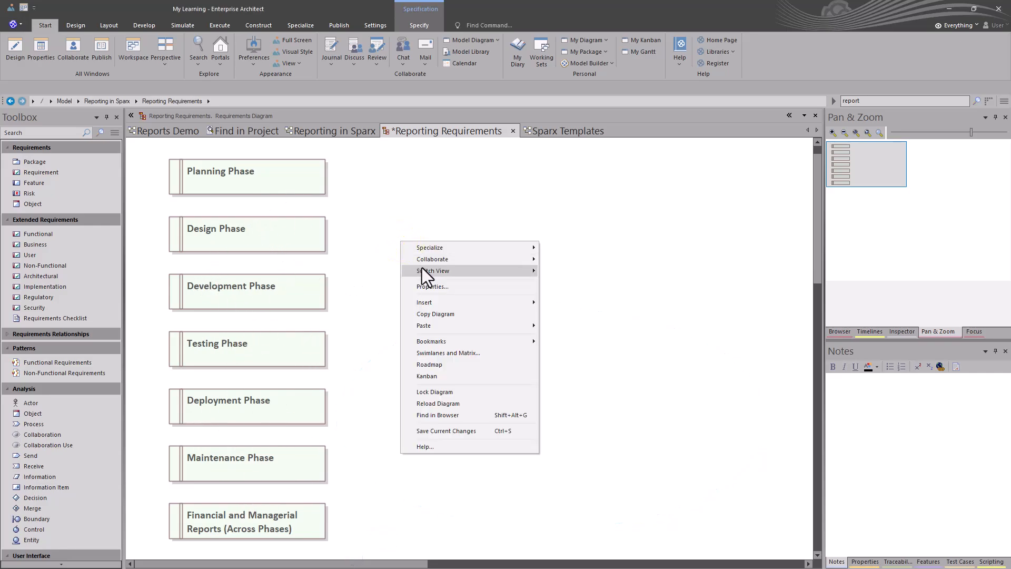
mouse_move(436, 269)
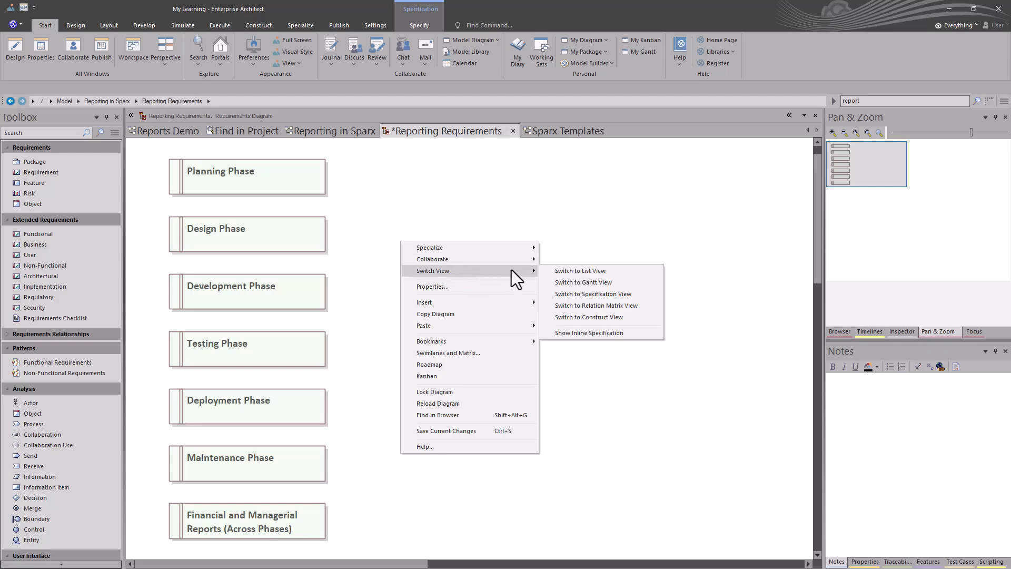
left_click(573, 293)
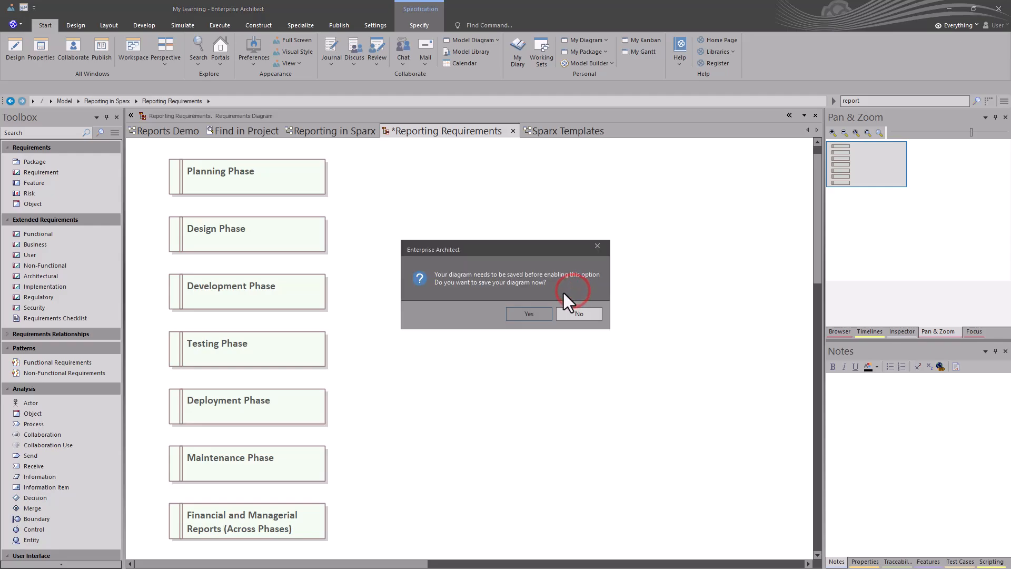
left_click(535, 315)
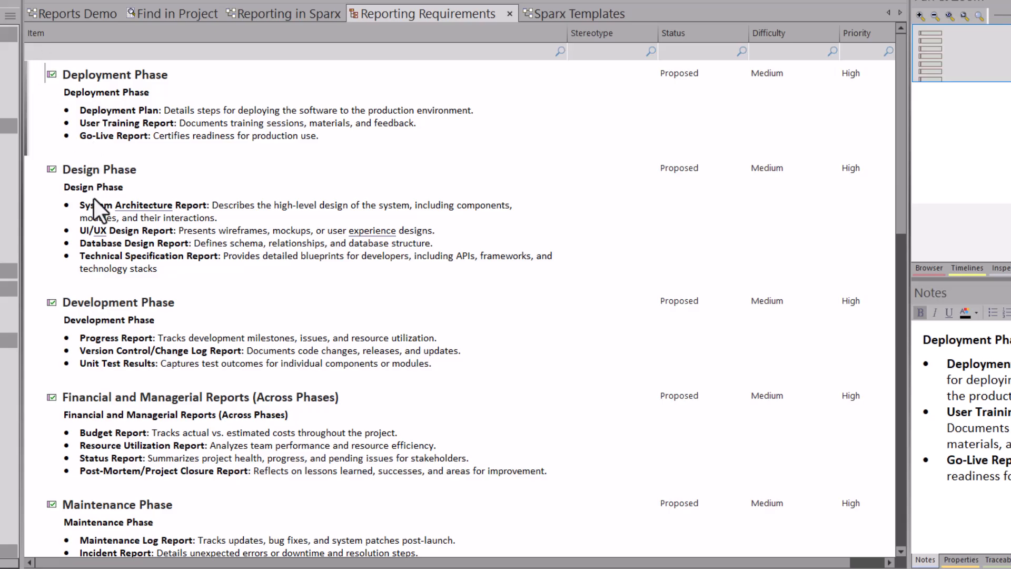
Review the report requirements for each project phase, including the Financial and Managerial Reports and Planning Phase entries.
scroll(118, 269, "down", 10)
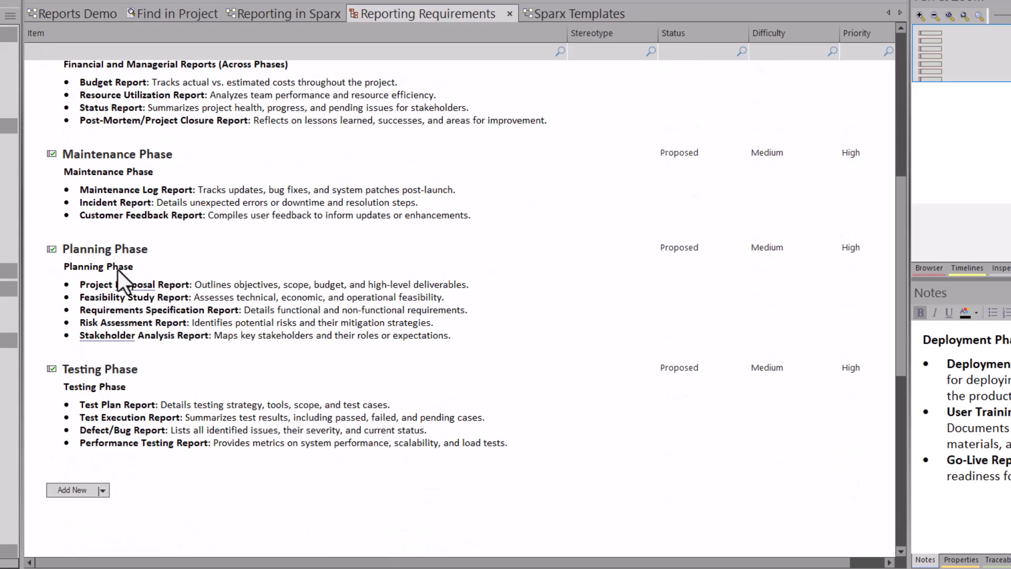
scroll(366, 198, "up", 10)
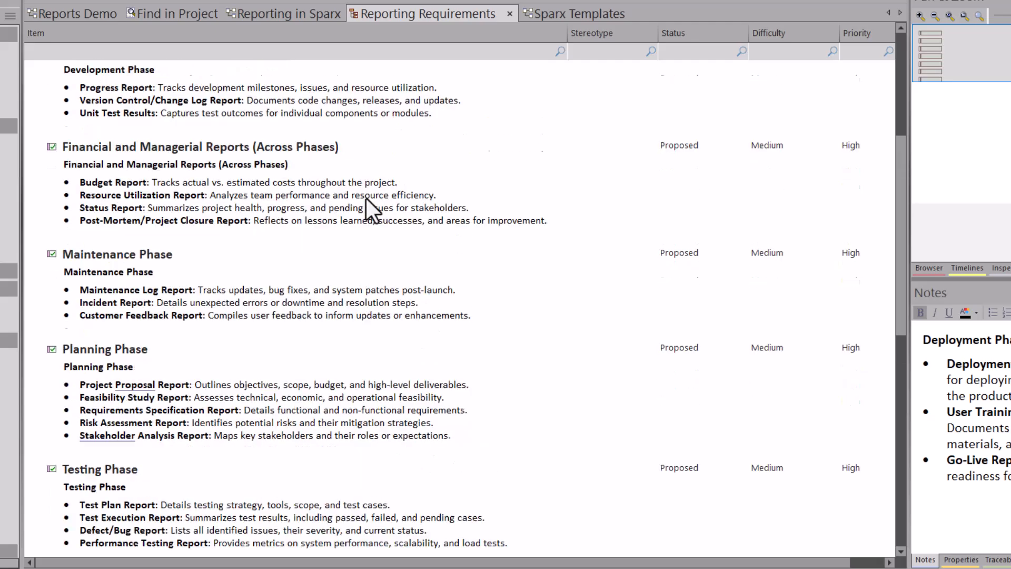
scroll(366, 198, "down", 3)
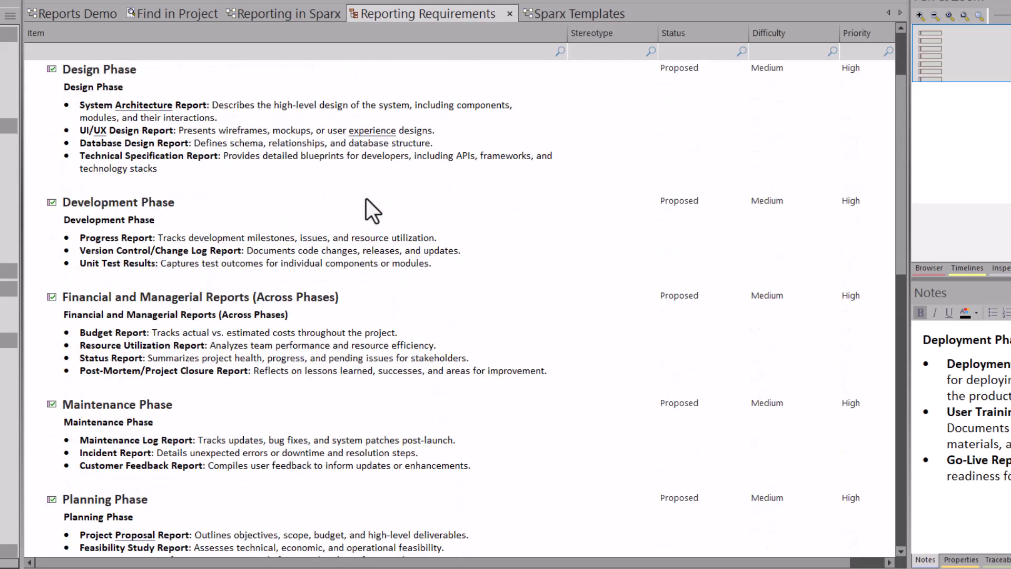
left_click(156, 318)
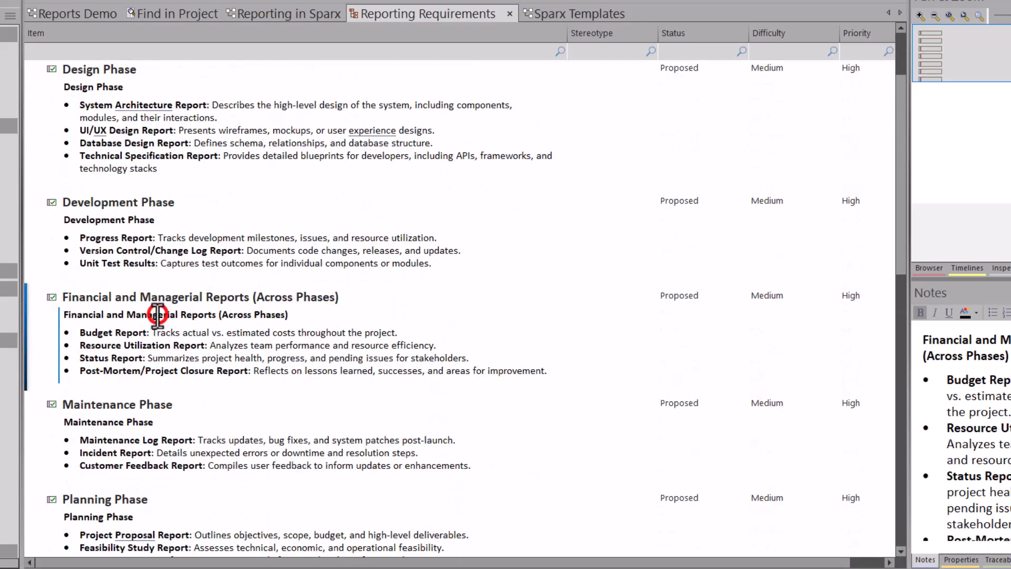
scroll(151, 321, "down", 4)
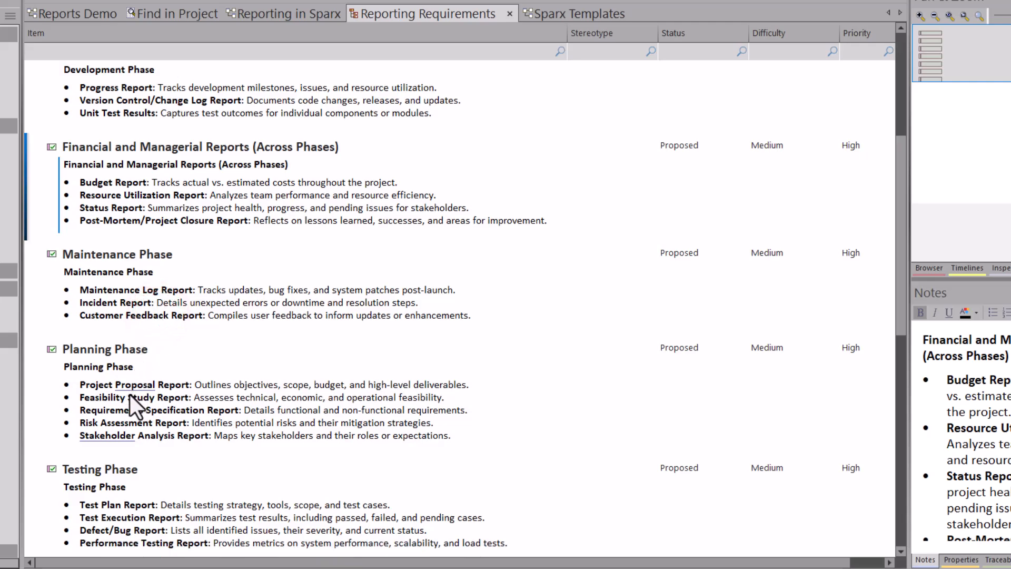
left_click(122, 406)
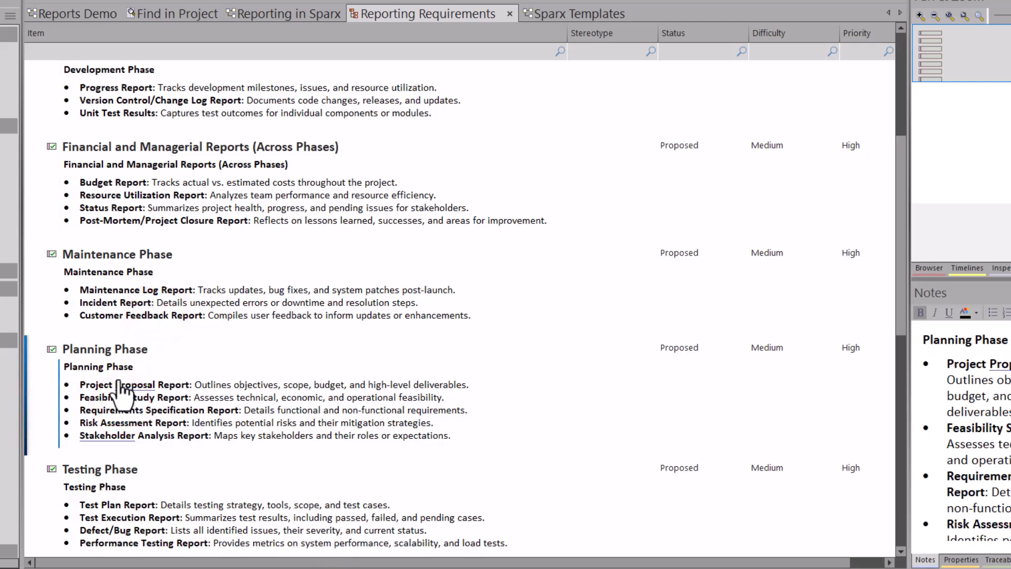
scroll(118, 382, "up", 4)
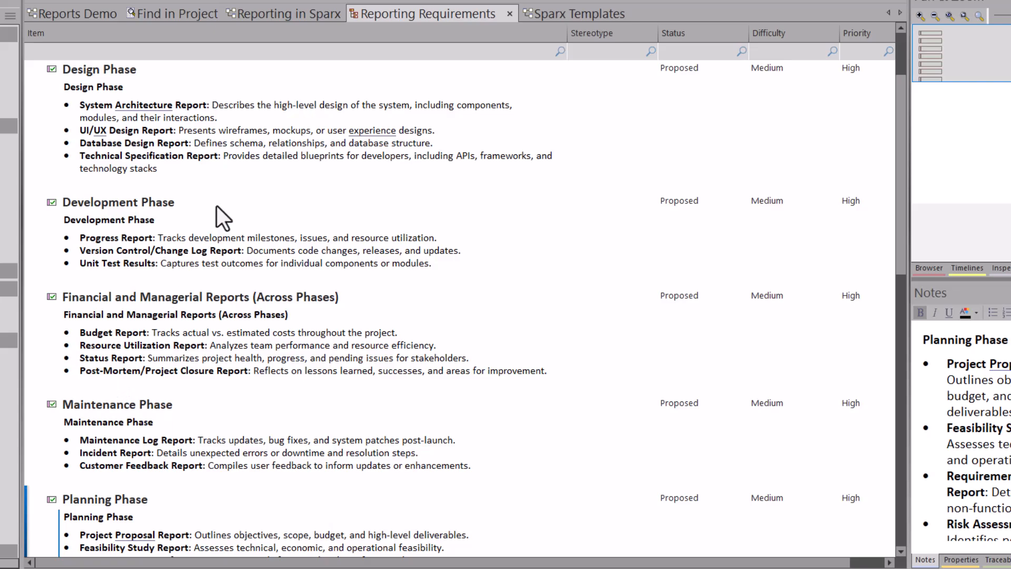
Open the Sparx Templates diagram and temporarily select the template column from Requirements Approval to Version Review.
left_click(545, 11)
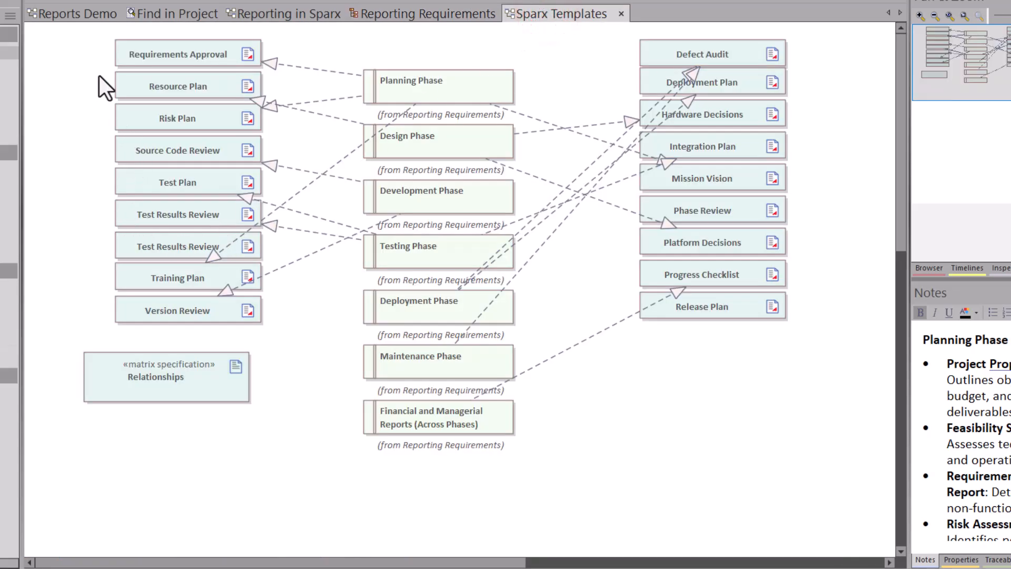
left_click_drag(99, 43, 206, 300)
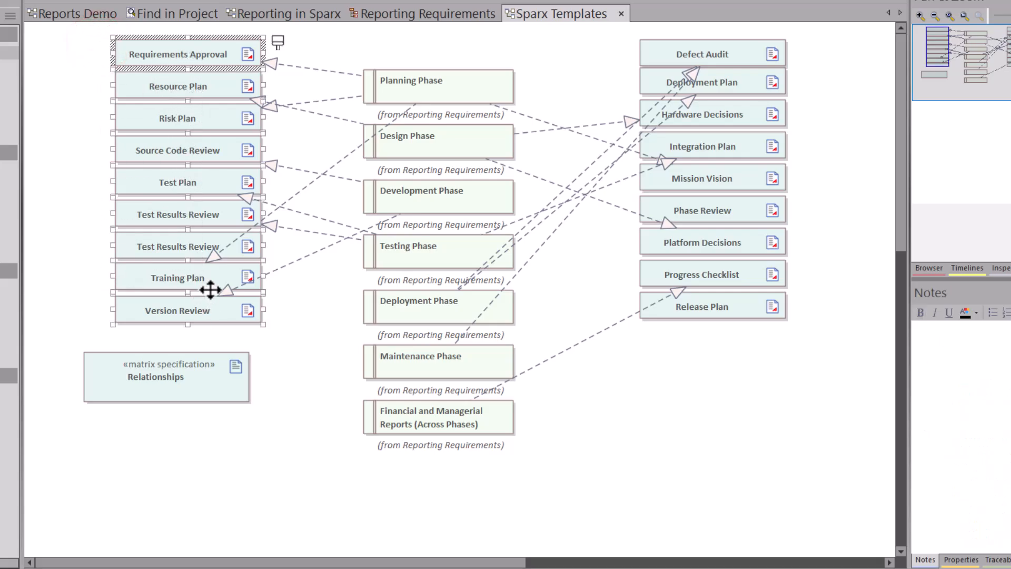
left_click(351, 41)
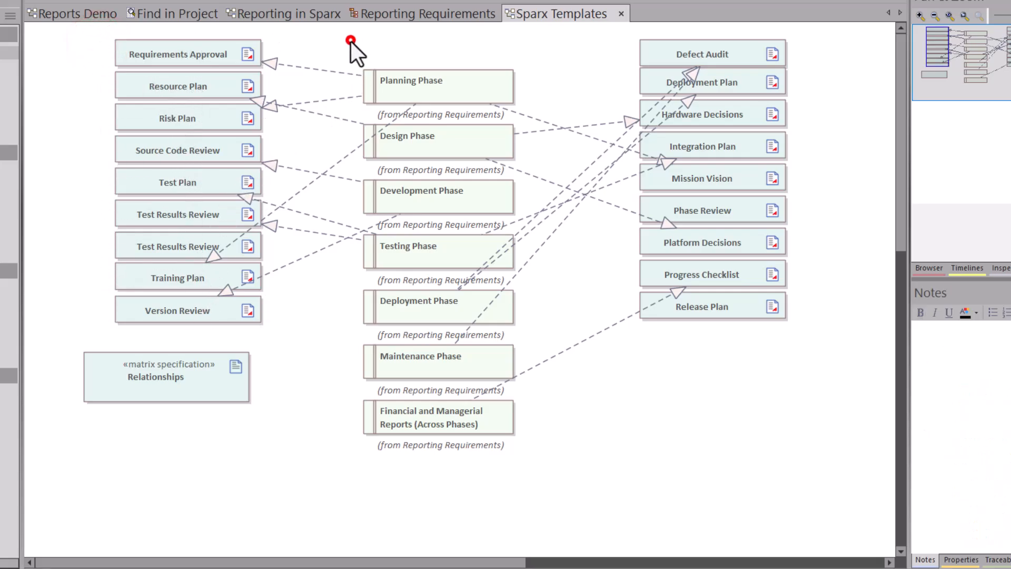
Open the Requirements Approval document, look over its sections, and return to the Sparx Templates diagram.
double_click(214, 55)
scroll(260, 180, "down", 3)
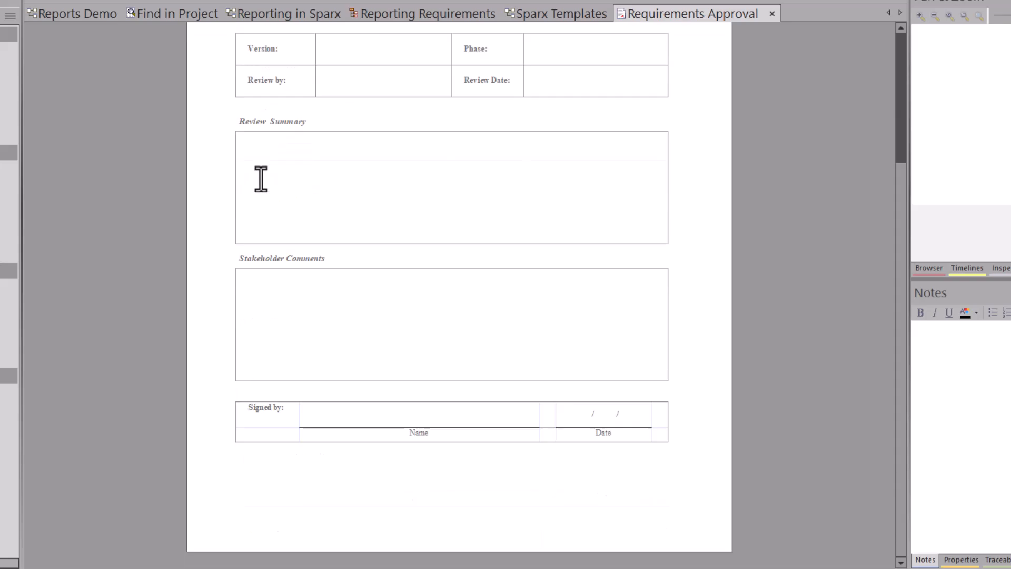
scroll(260, 179, "up", 4)
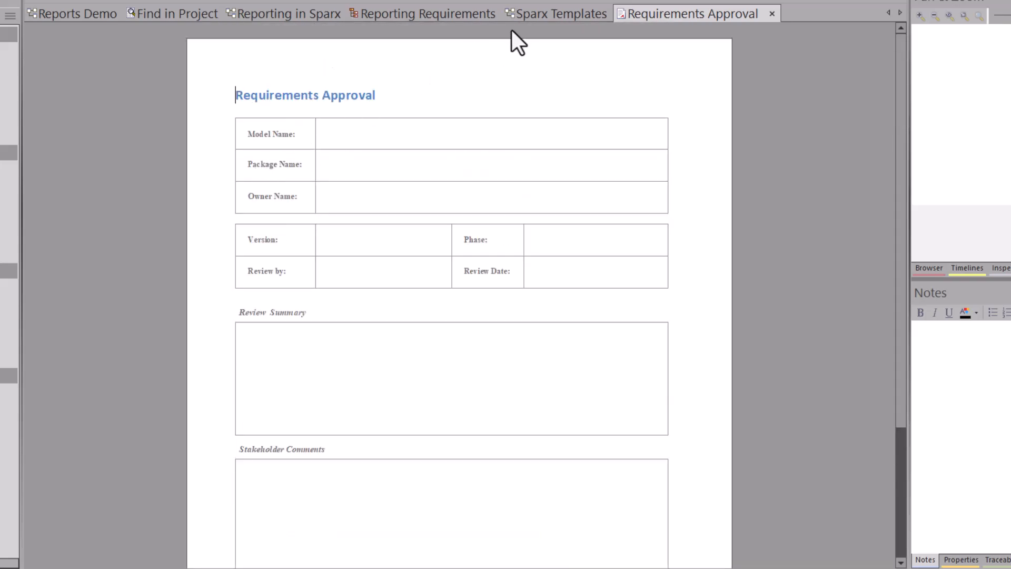
left_click(550, 11)
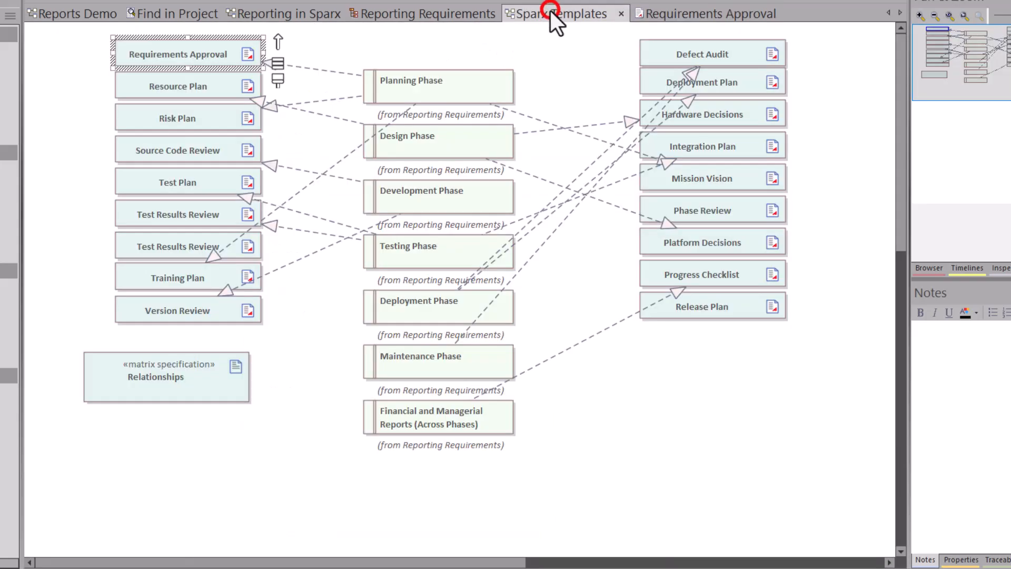
Select the Planning Phase requirement and examine the report templates in the model's resources, including Audit Report - Detailed and Element Journal.
left_click(436, 84)
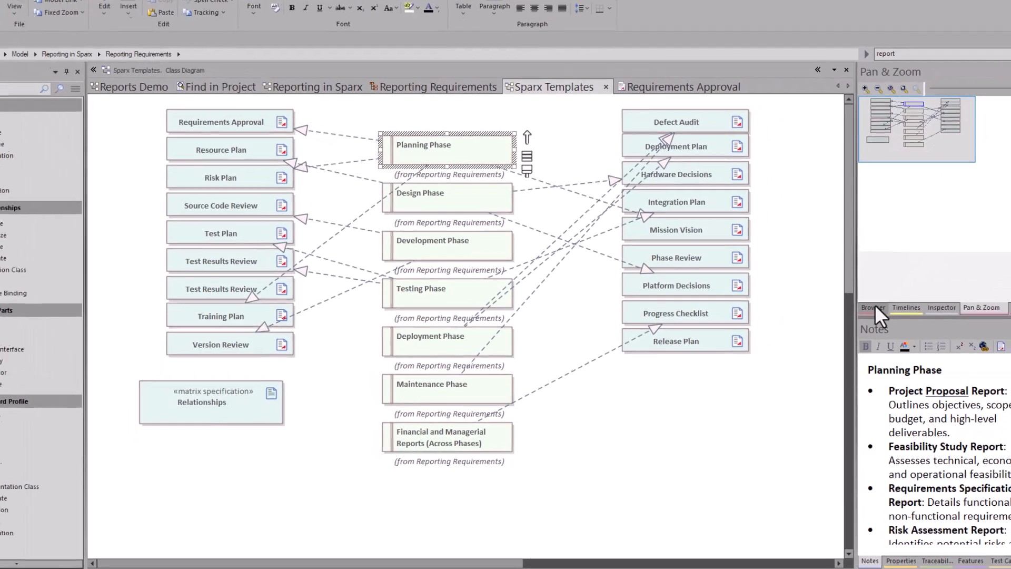
left_click(929, 268)
left_click(922, 147)
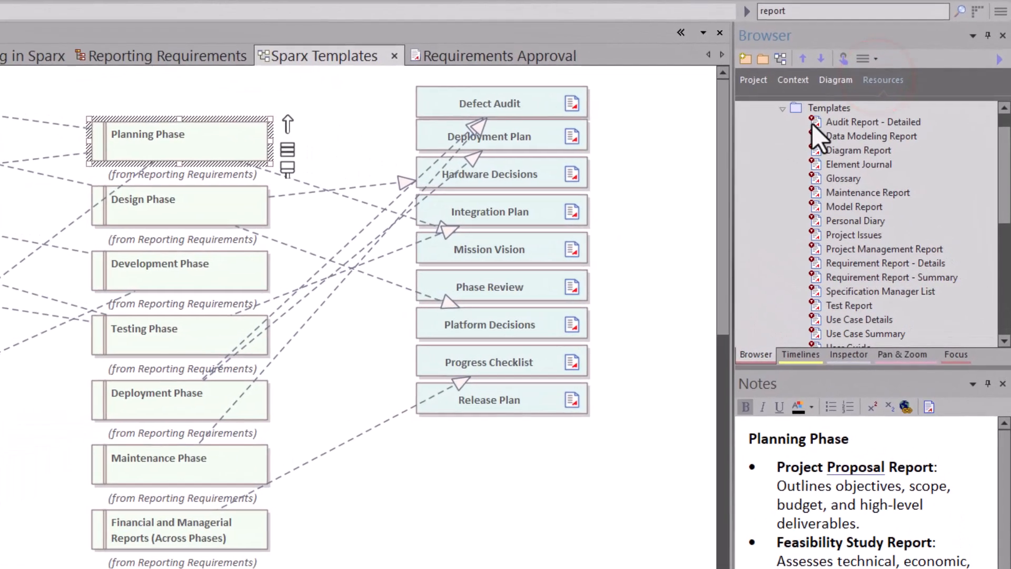
left_click(814, 125)
left_click(831, 138)
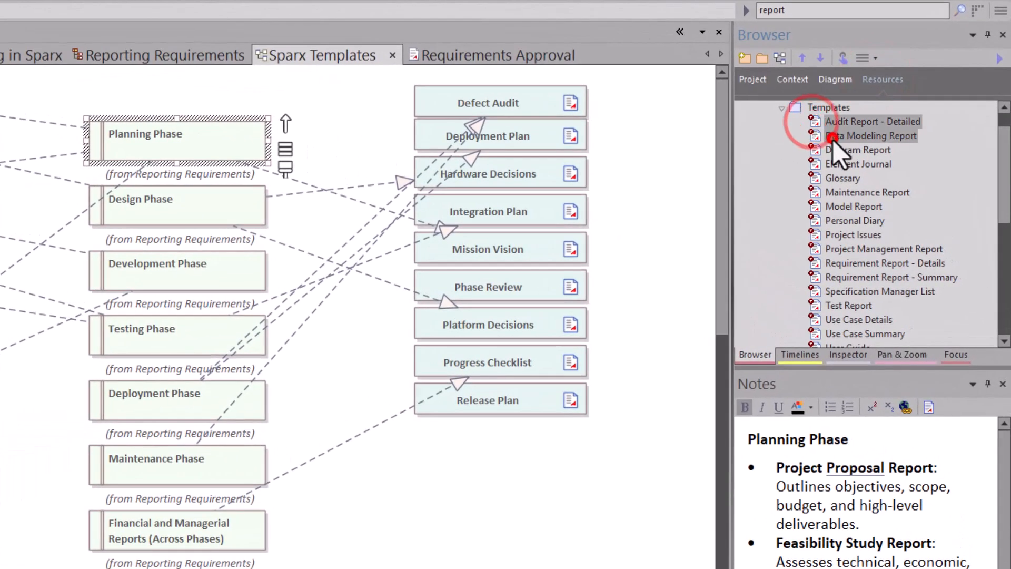
left_click(838, 150)
left_click(843, 165)
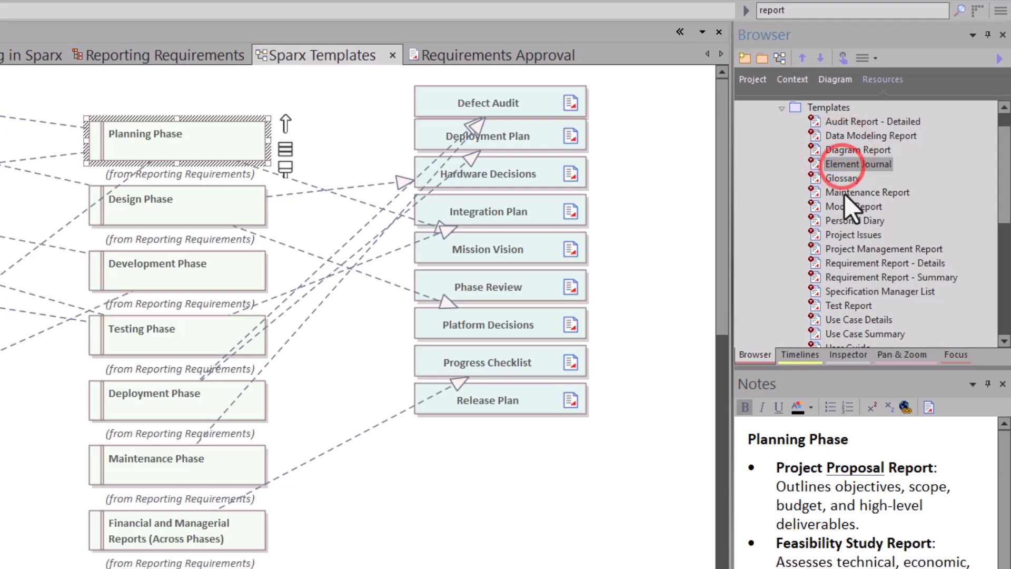
scroll(845, 194, "down", 1)
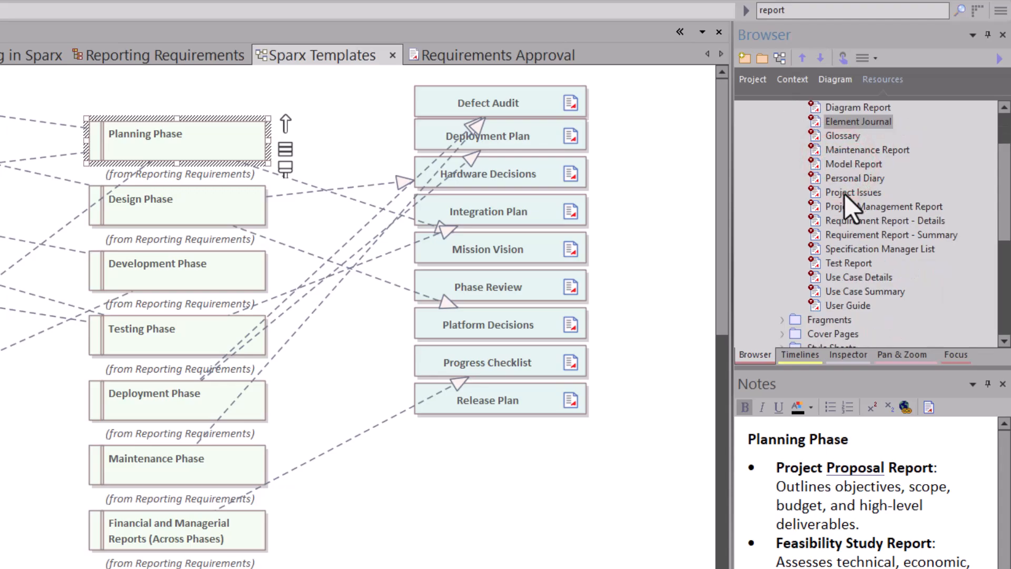
scroll(845, 194, "down", 1)
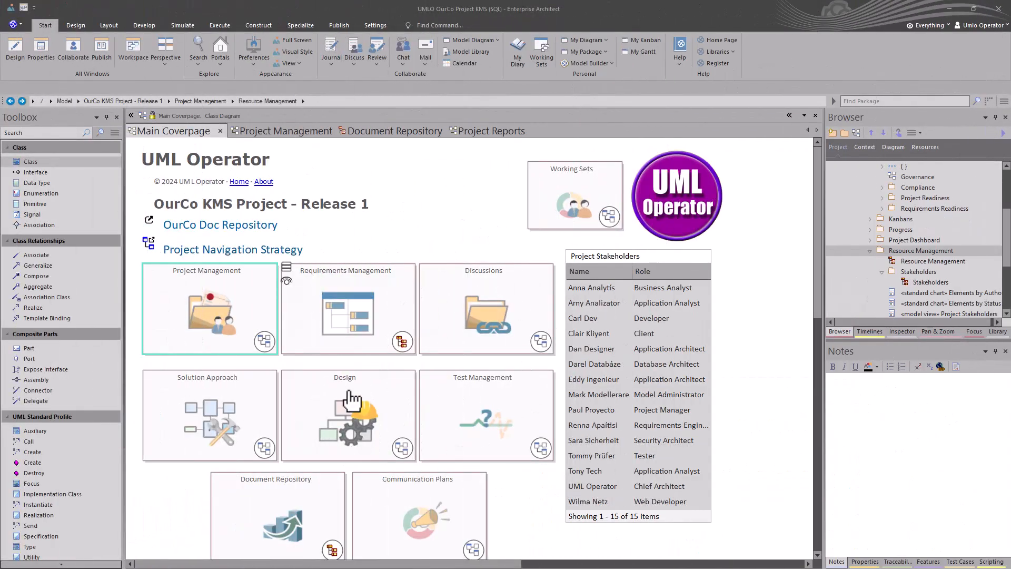
In the OurCo KMS project, open the Project Reports diagram by way of Project Management and Document Repository.
double_click(230, 319)
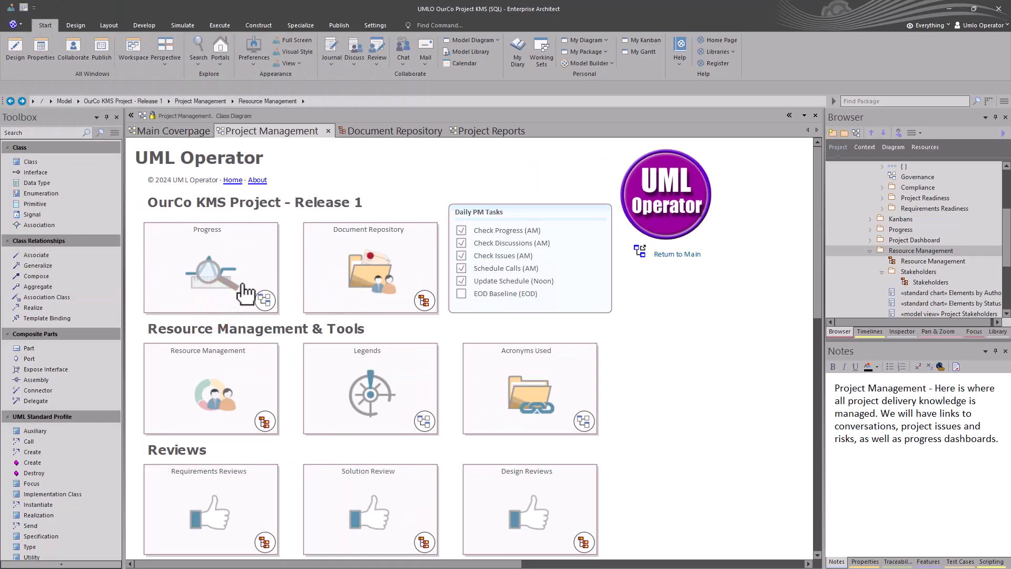
double_click(364, 264)
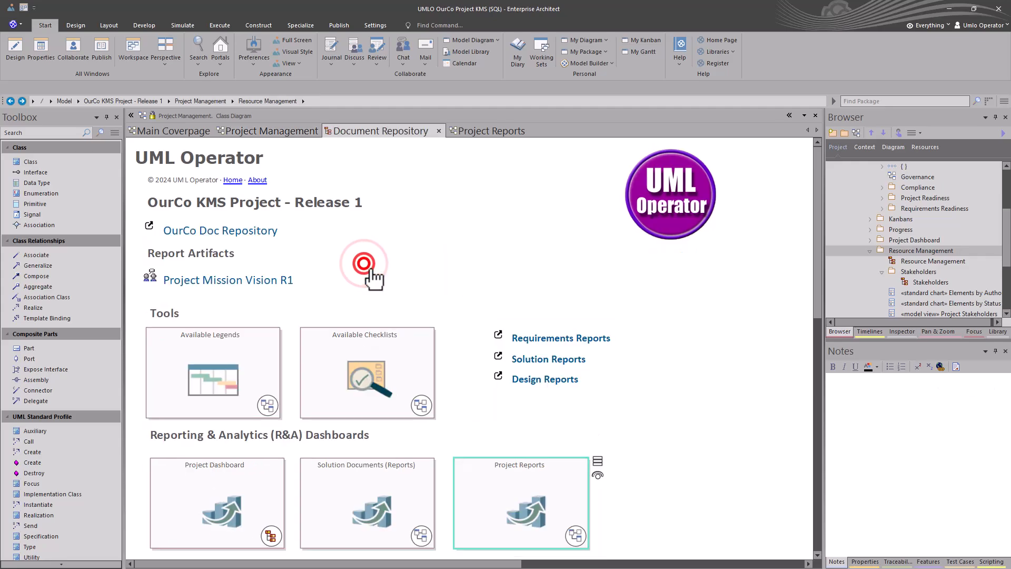
left_click(479, 484)
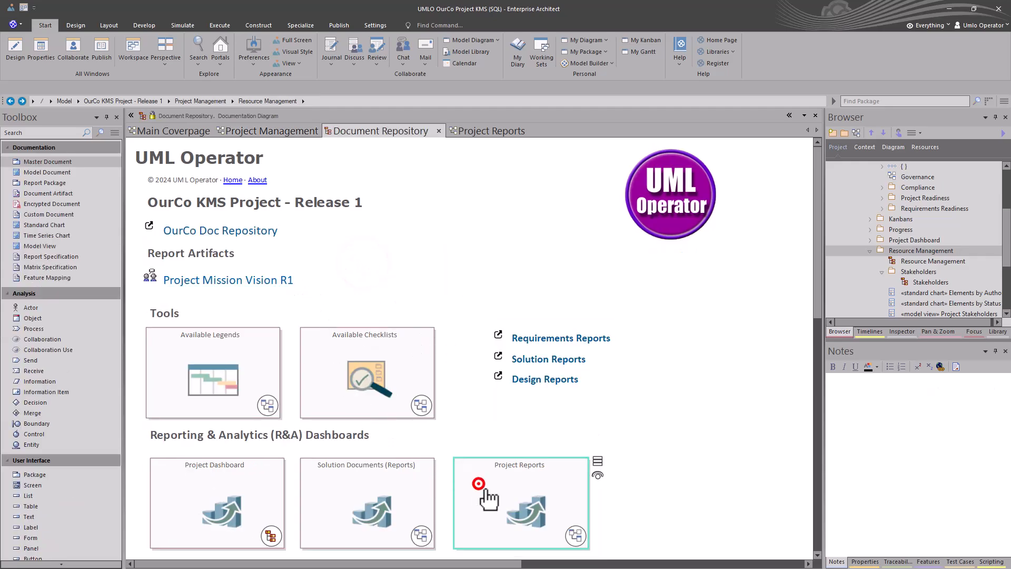
left_click(479, 484)
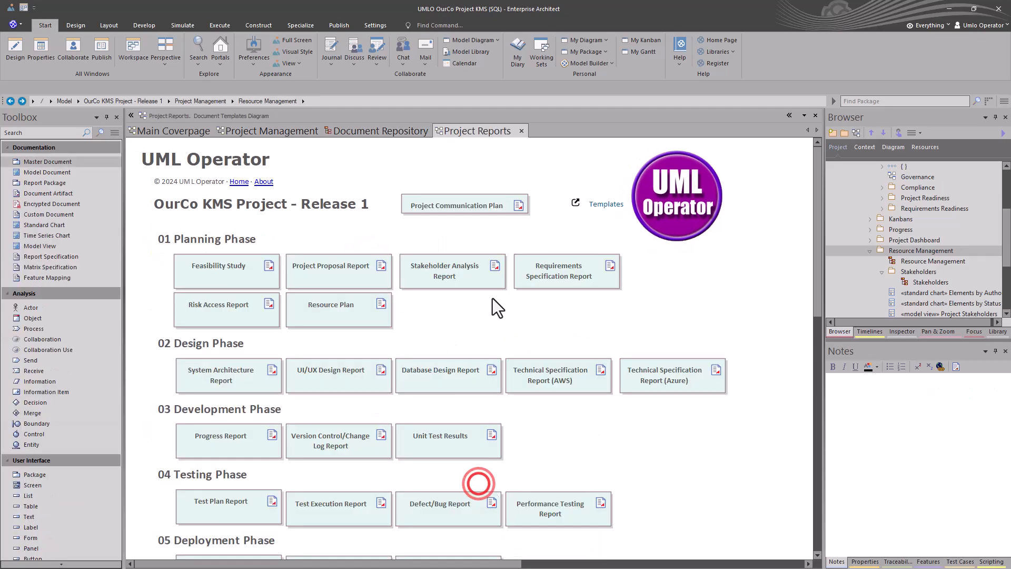
Open the Project Communication Plan, read through its sections down to Tools and Platforms, and close it.
left_click(457, 205)
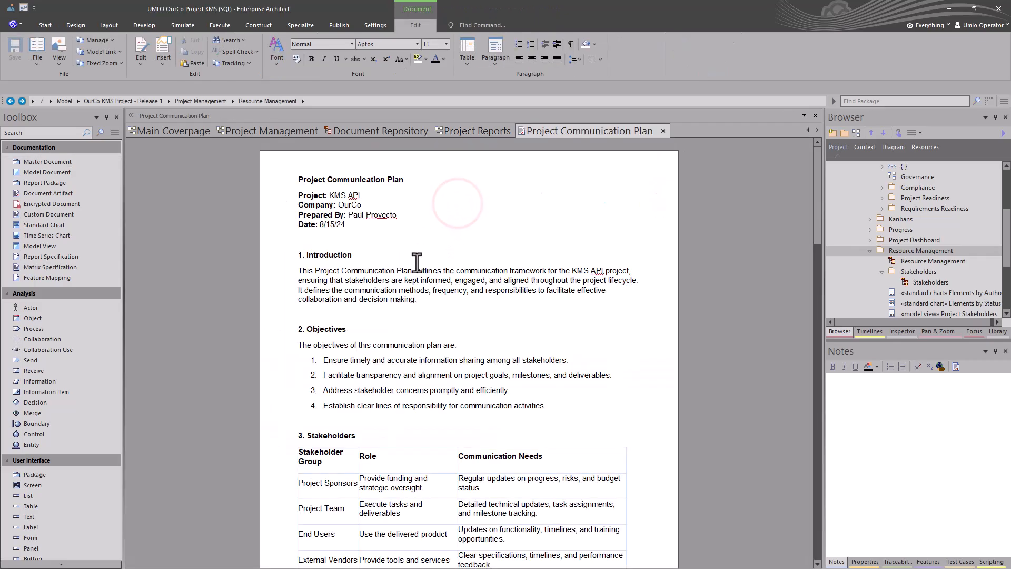
scroll(417, 260, "down", 4)
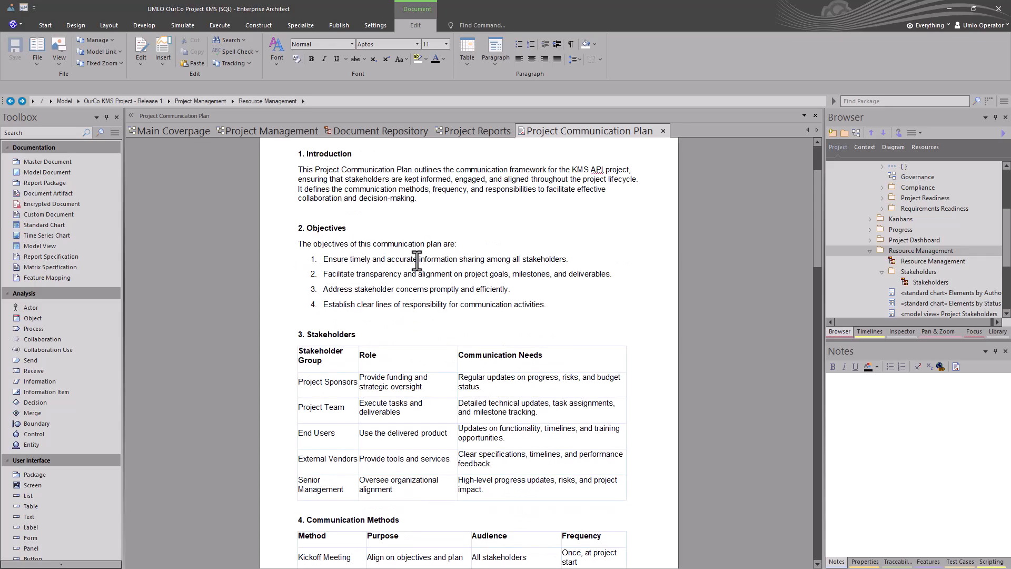
scroll(417, 261, "down", 3)
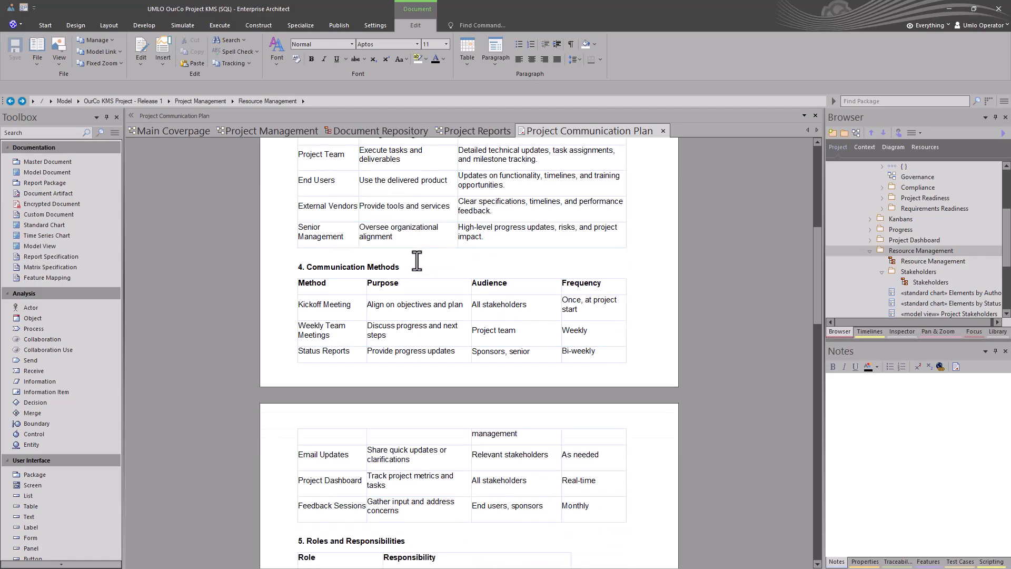
scroll(417, 261, "down", 9)
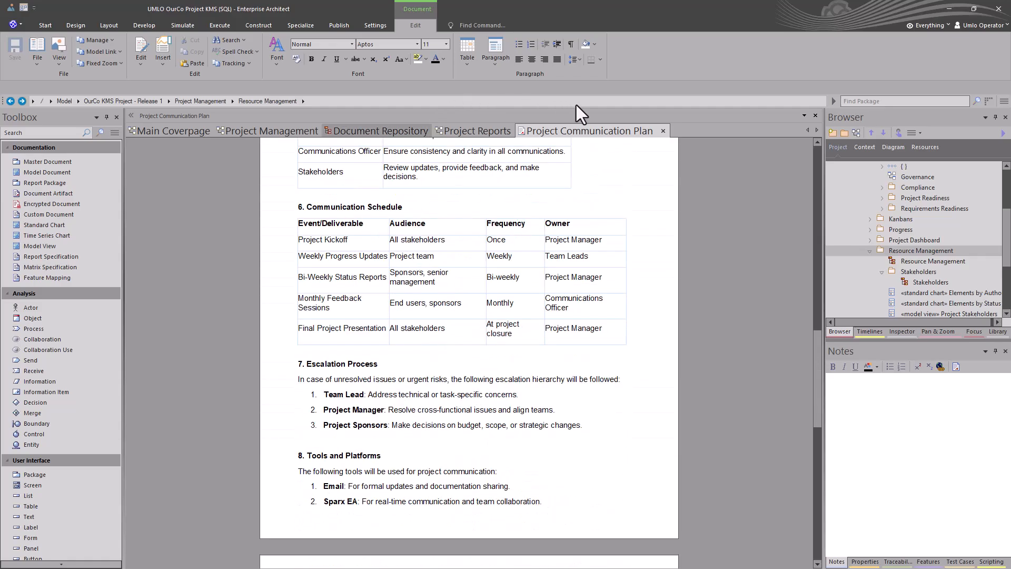
left_click(663, 130)
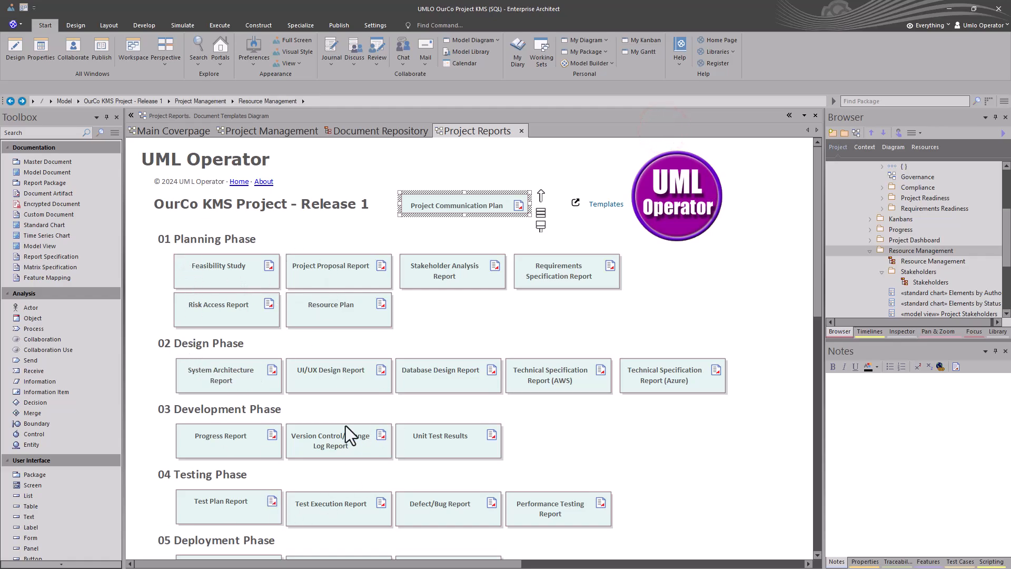
Open the Planning Phase's Feasibility Study, read from the Executive Summary to Technical Feasibility, and close the document.
left_click(464, 345)
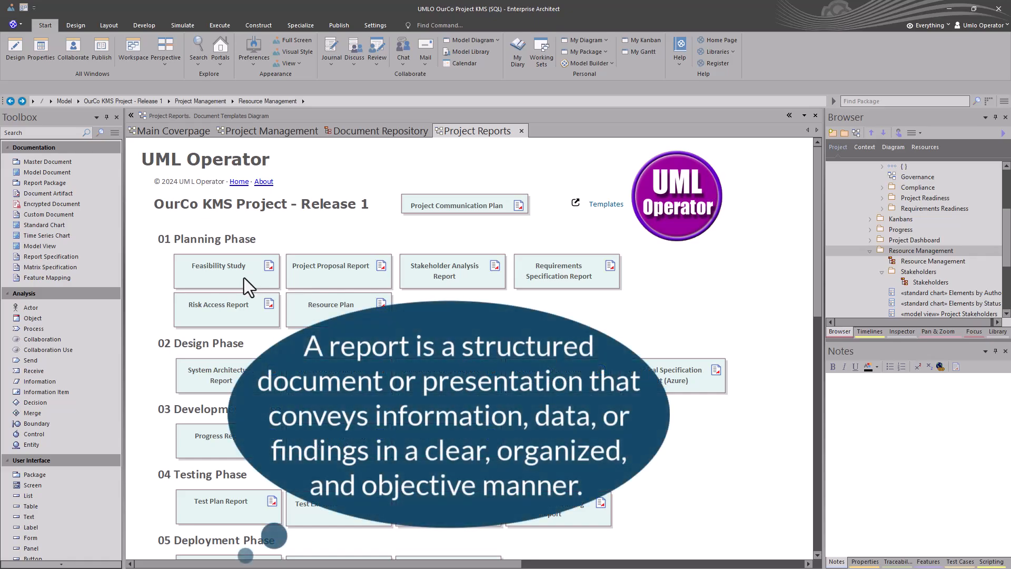
double_click(244, 277)
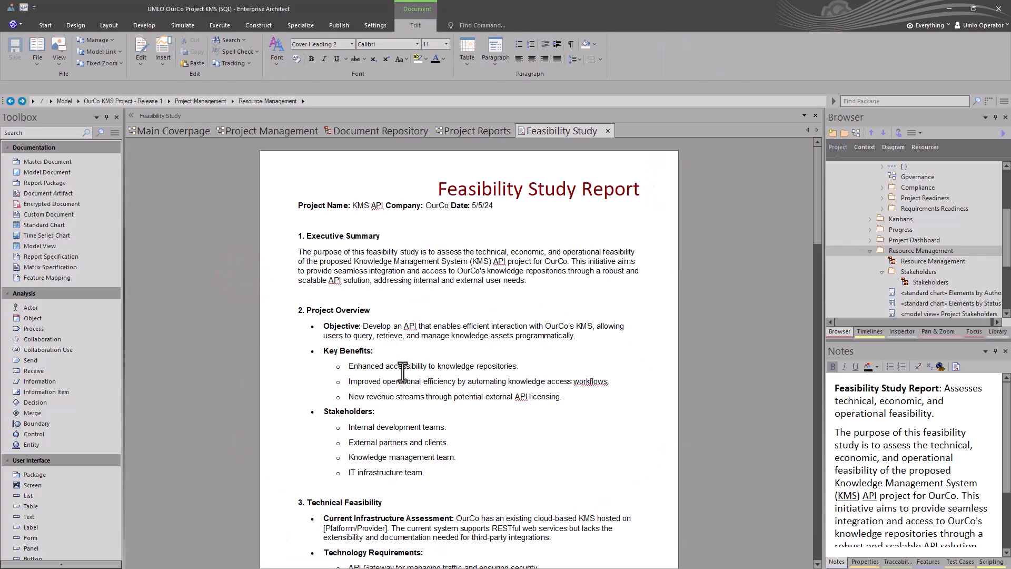
scroll(403, 372, "down", 1)
scroll(402, 371, "down", 5)
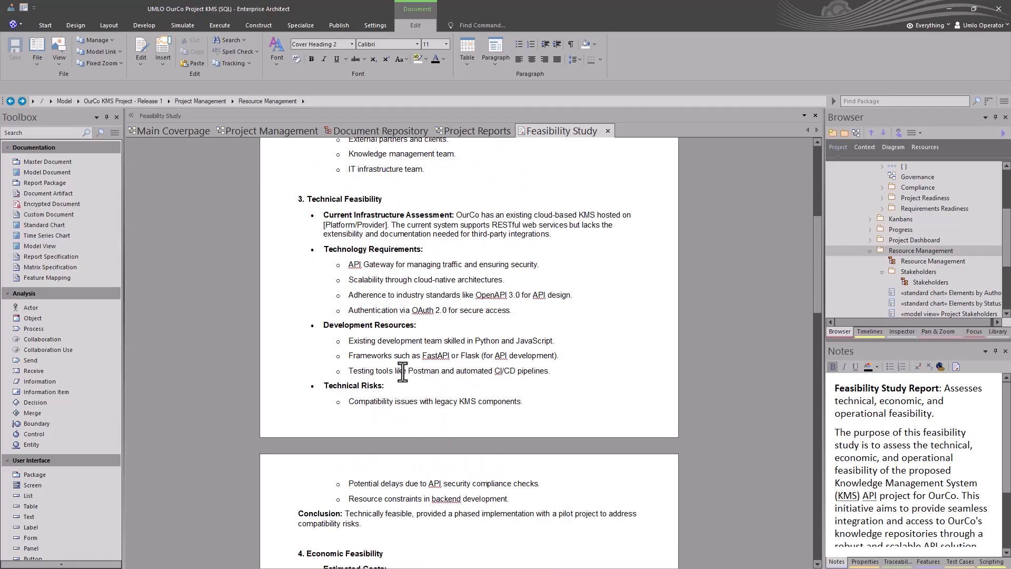
scroll(402, 371, "up", 6)
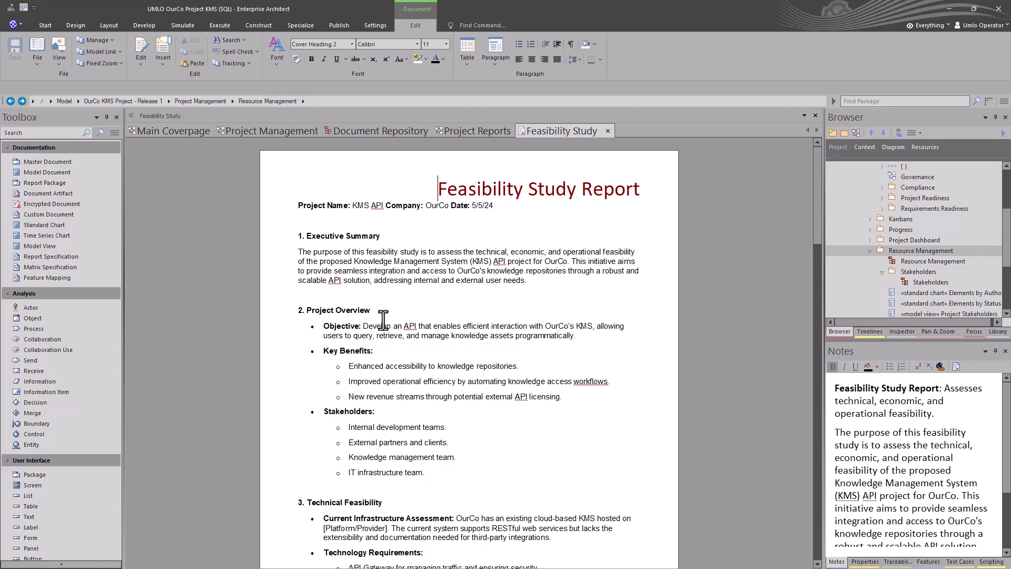
left_click(607, 130)
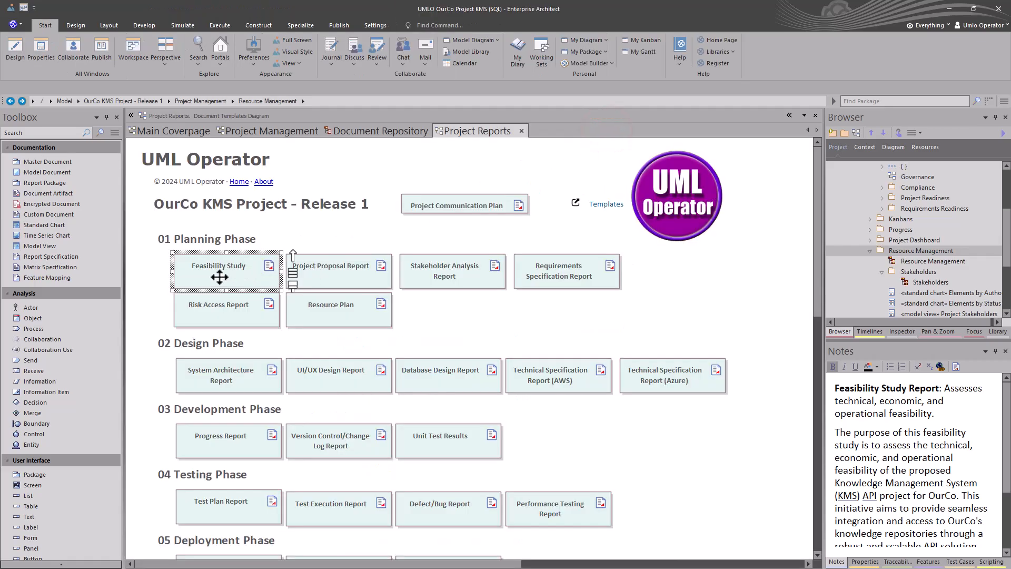
View and close the Project Proposal Report, and look over the Project Reports diagram down to the Financial and Managerial Reports.
double_click(315, 276)
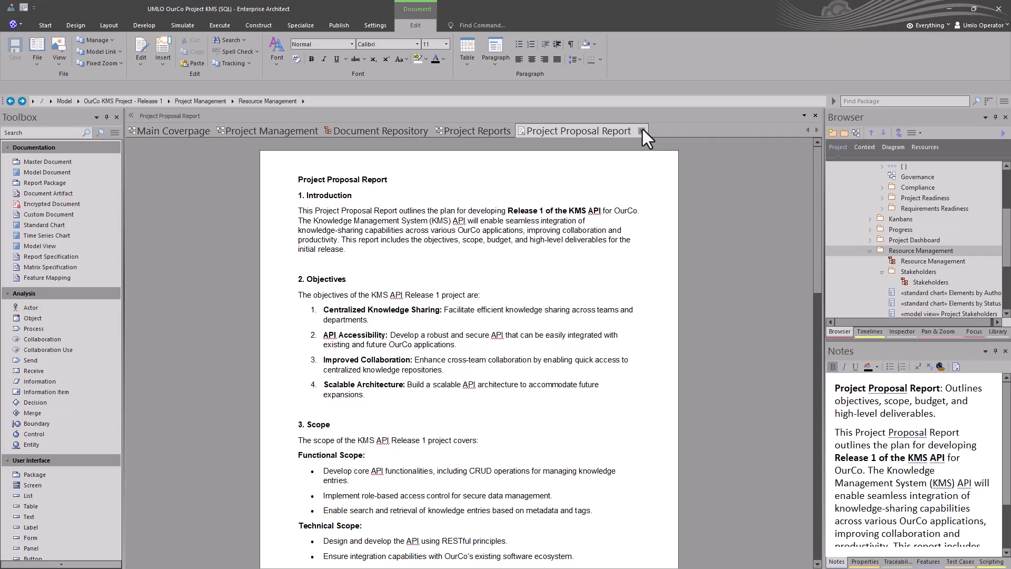
left_click(642, 131)
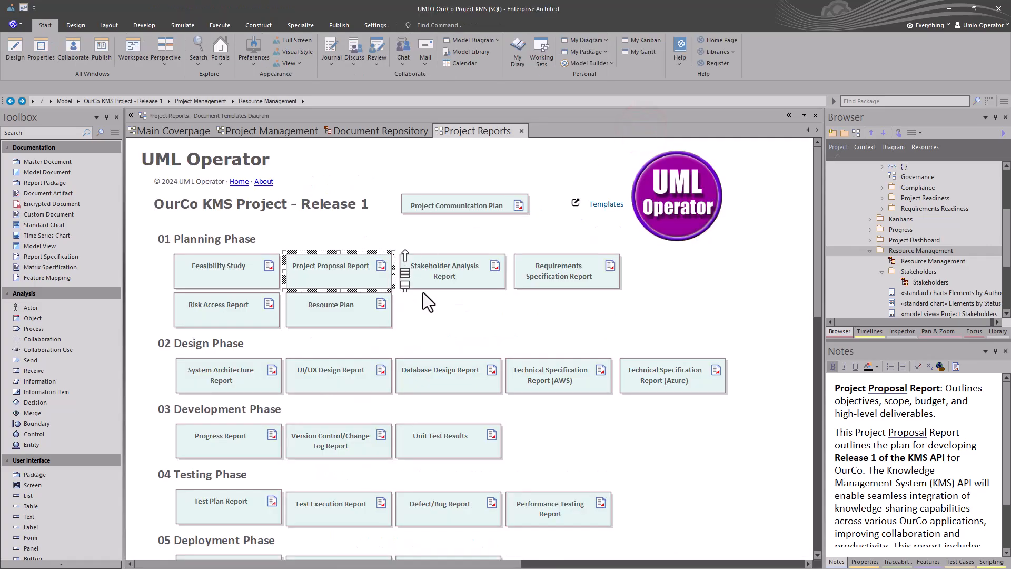
scroll(356, 485, "down", 6)
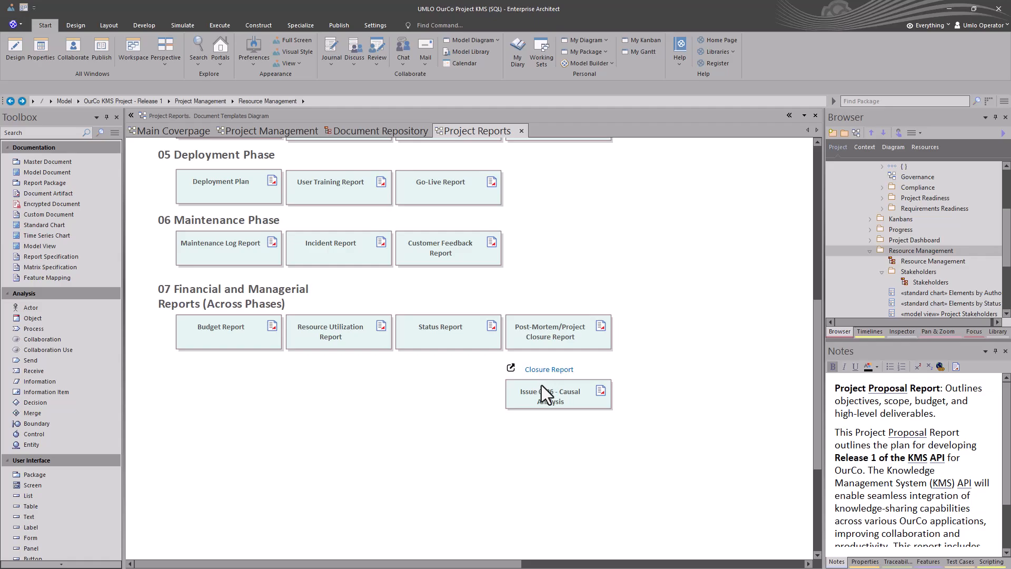
scroll(454, 341, "up", 8)
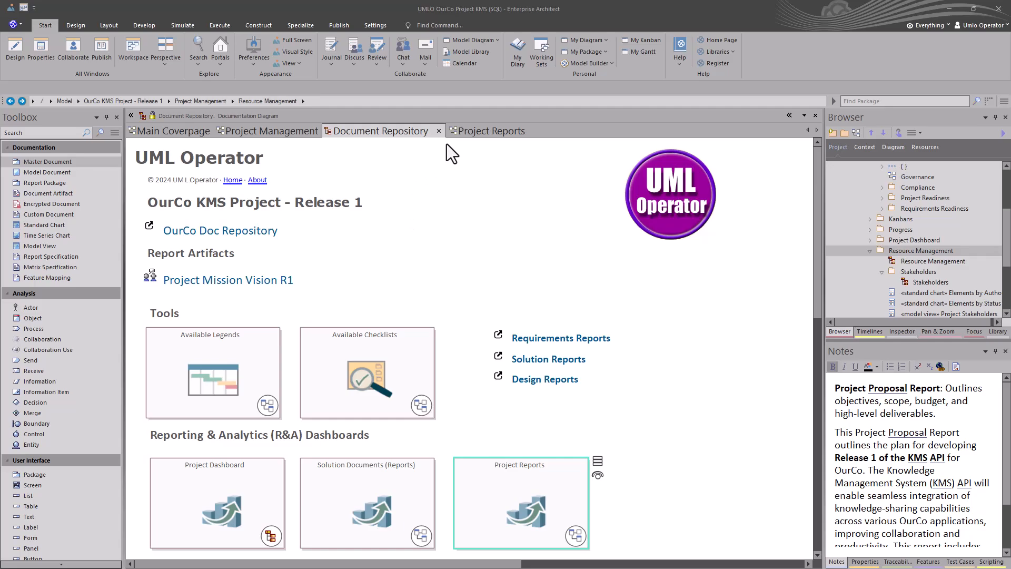
left_click(475, 134)
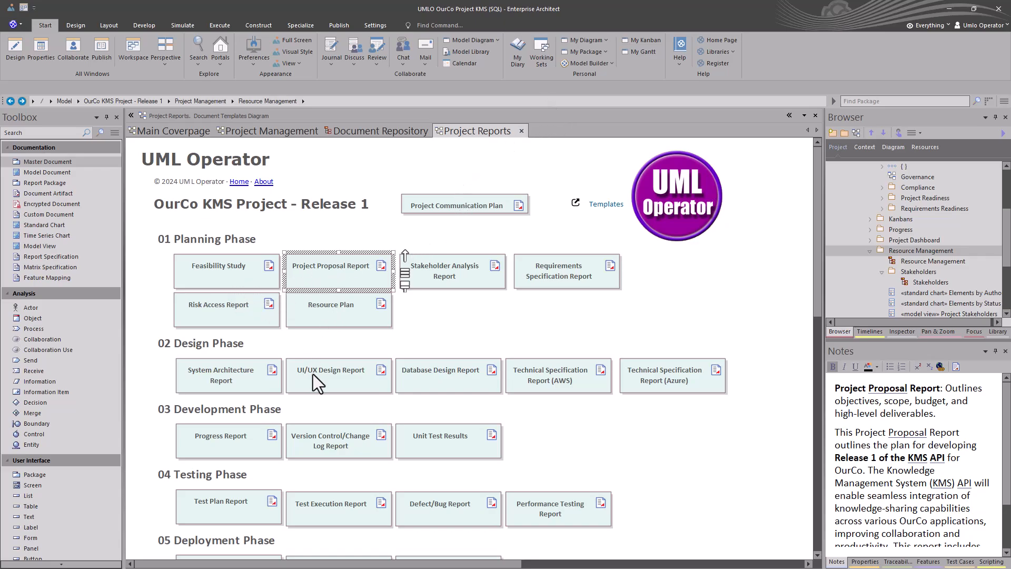
left_click(489, 333)
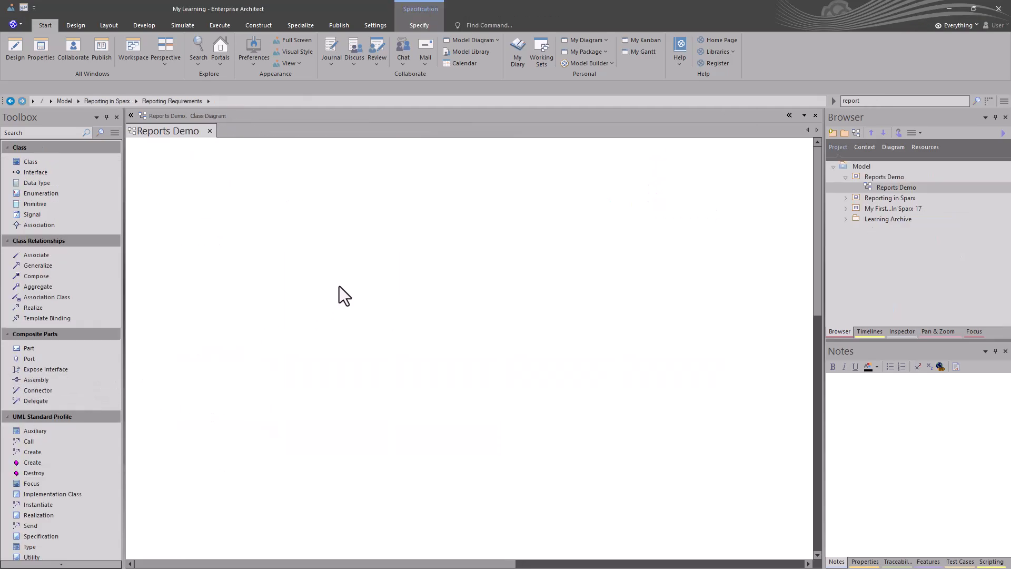
Switch to the My Learning model and select the Reports Demo package.
left_click(339, 285)
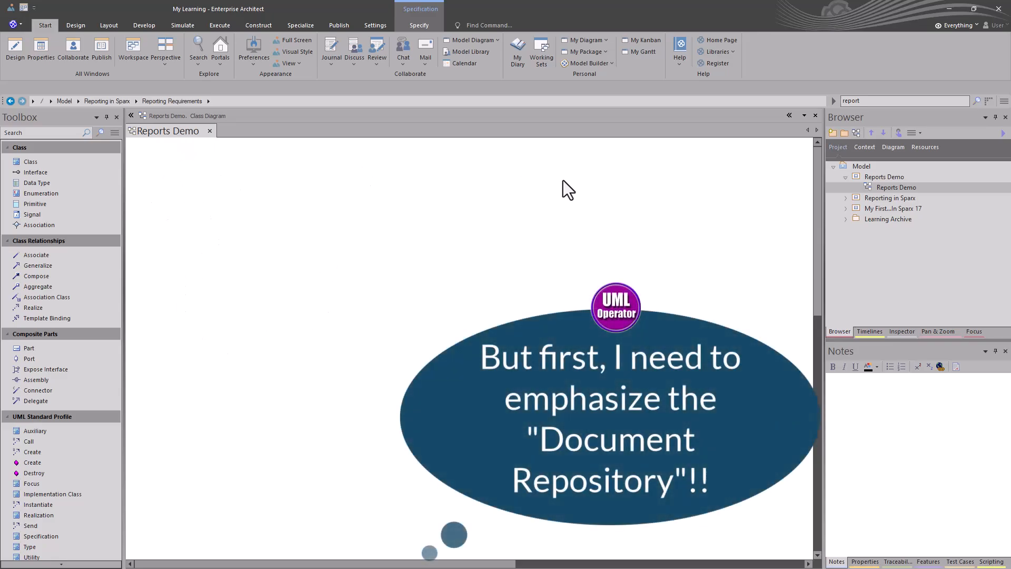
left_click(880, 178)
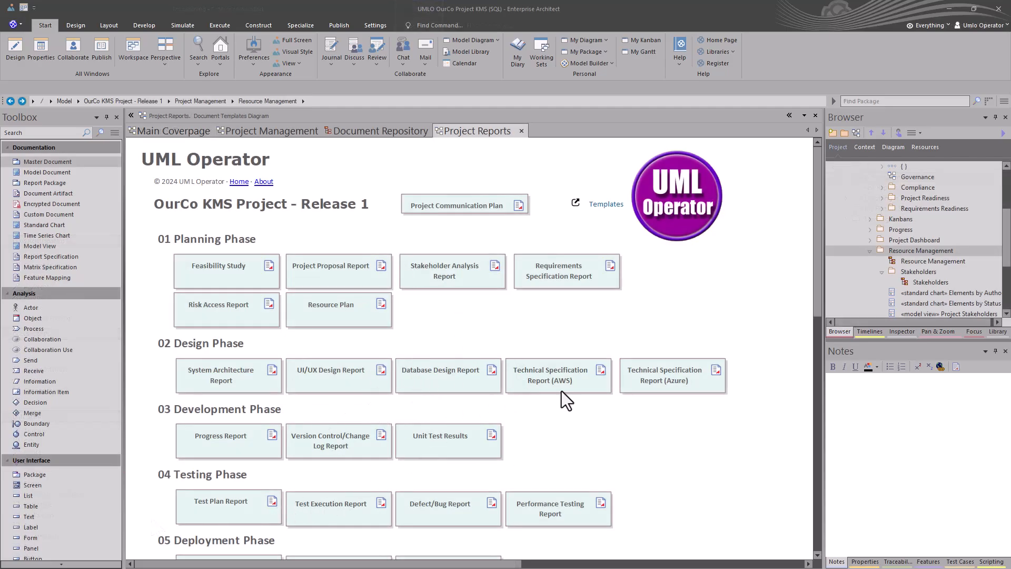
In the OurCo KMS project, reach Project Reports from the Document Repository and review the report documents for every phase.
left_click(368, 132)
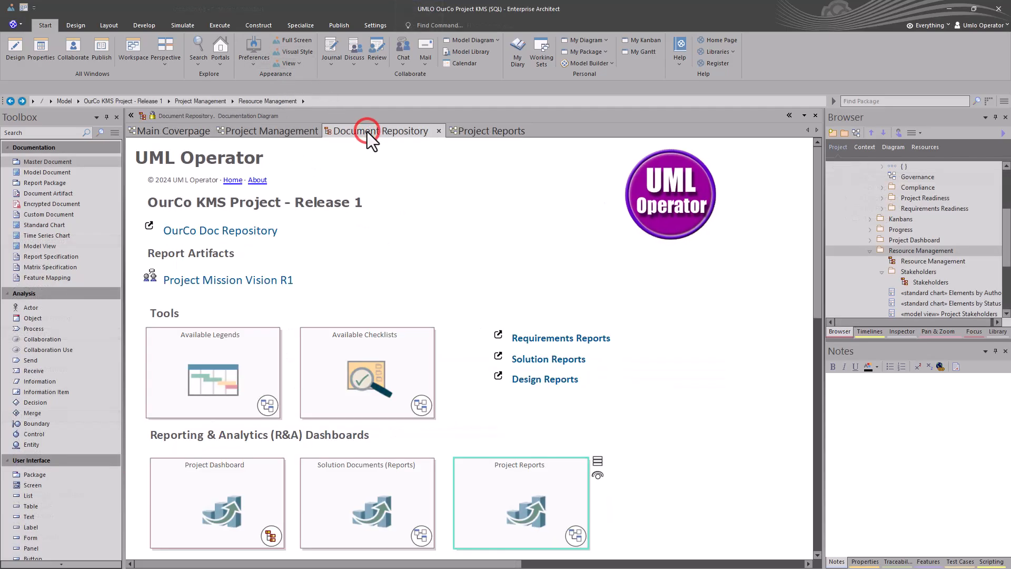
left_click(504, 491)
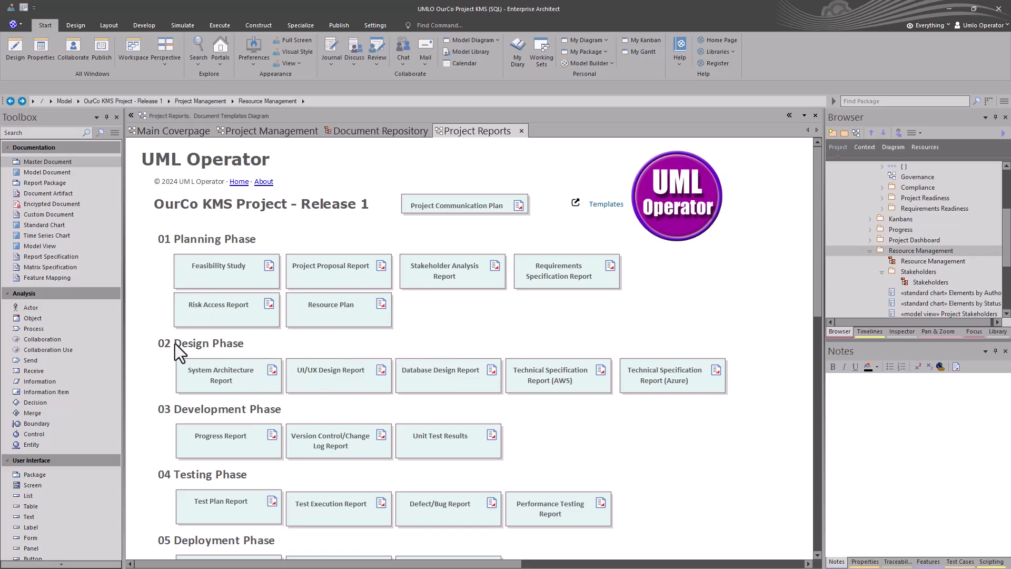
scroll(215, 406, "down", 6)
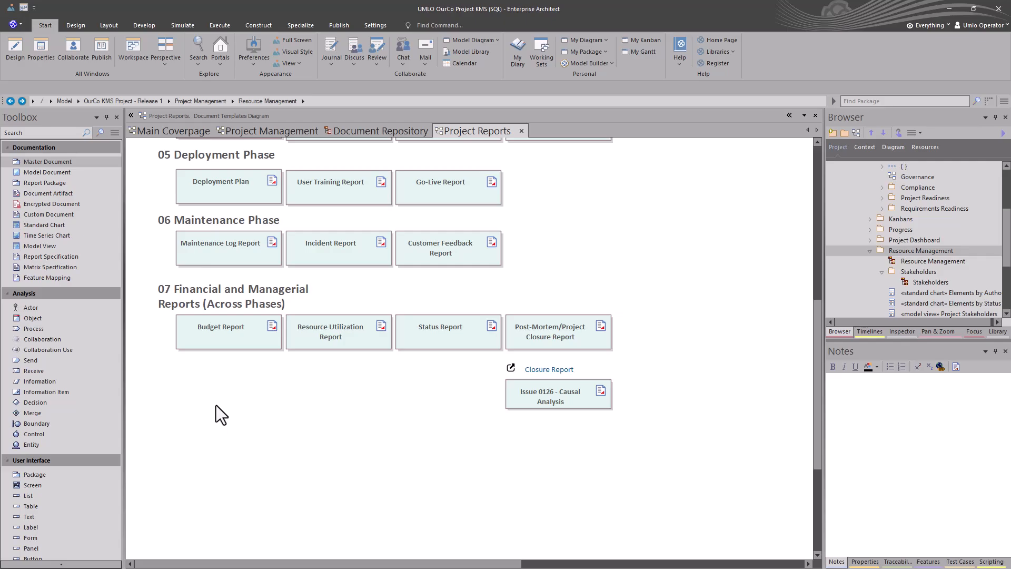
scroll(216, 406, "up", 6)
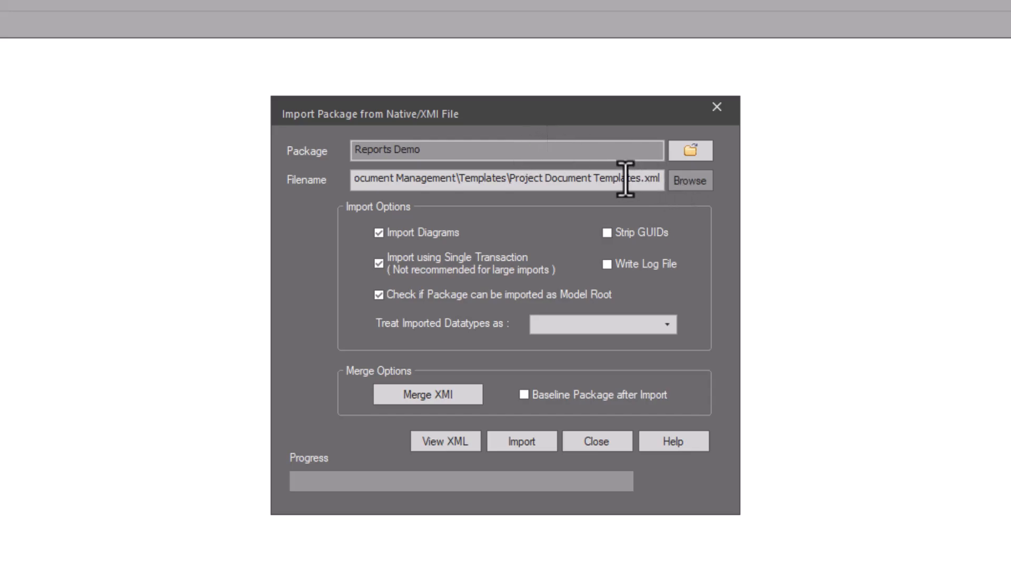
Choose Project Document Templates.xml from the Document Management Templates folder as the import file for the Reports Demo package.
left_click(693, 182)
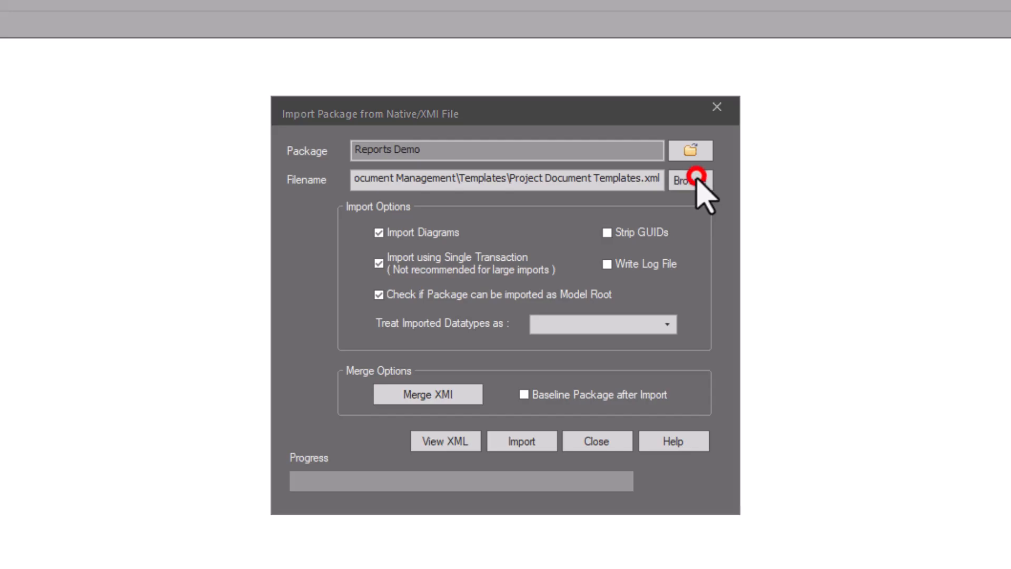
left_click(392, 167)
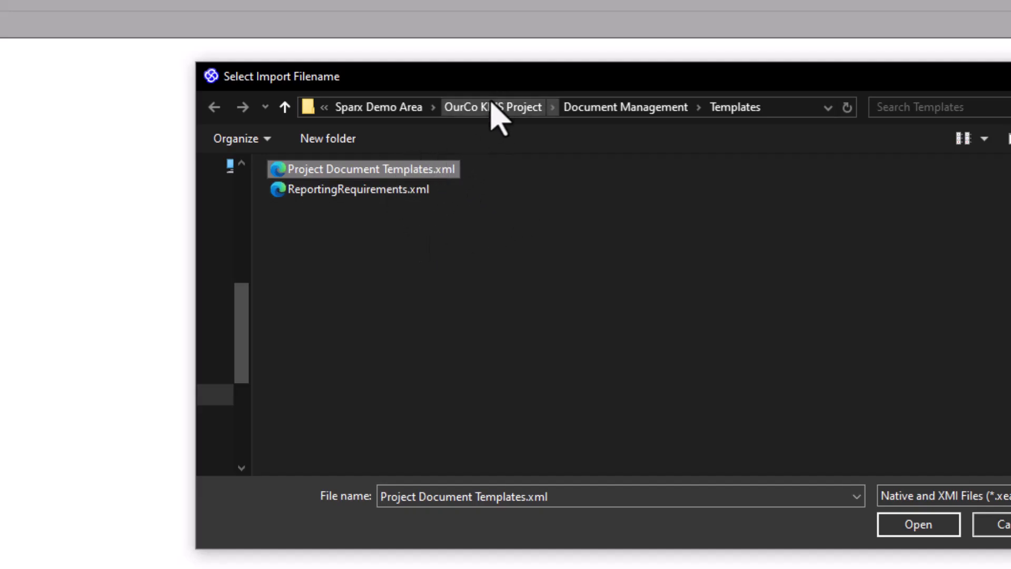
left_click(937, 525)
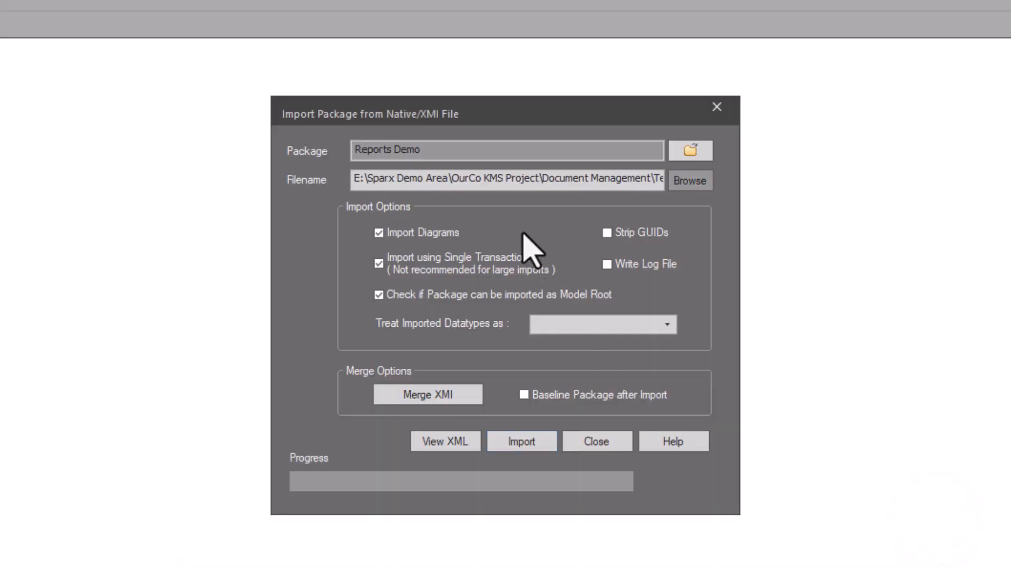
Enable Strip GUIDs and Baseline Package after Import, and run the package import.
left_click(607, 232)
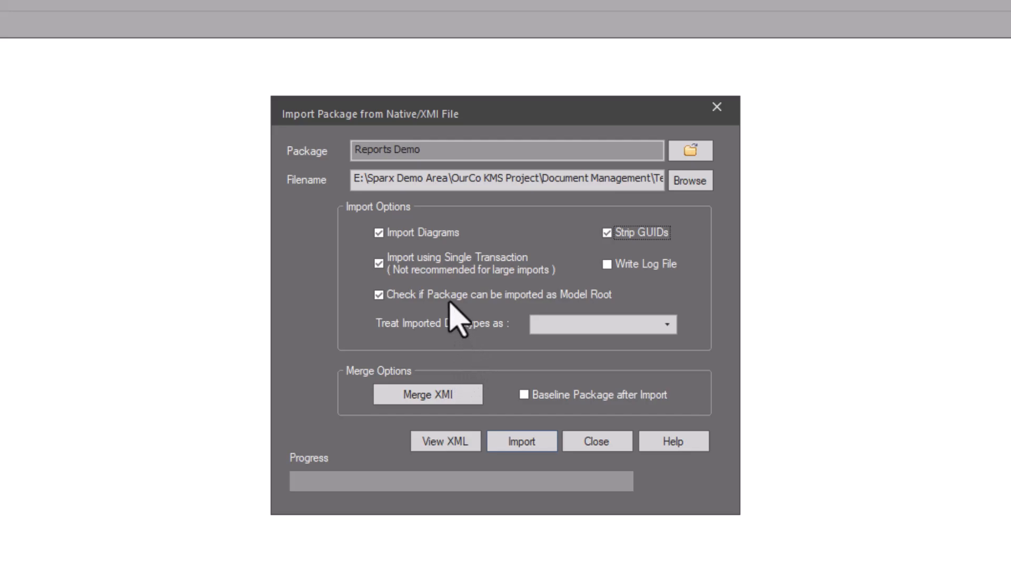
left_click(536, 394)
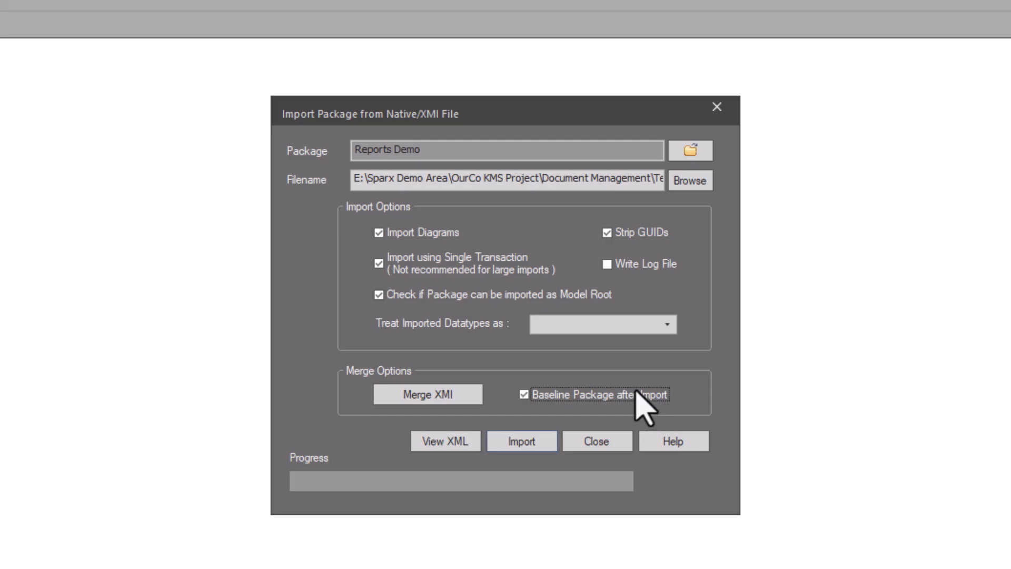
left_click(522, 443)
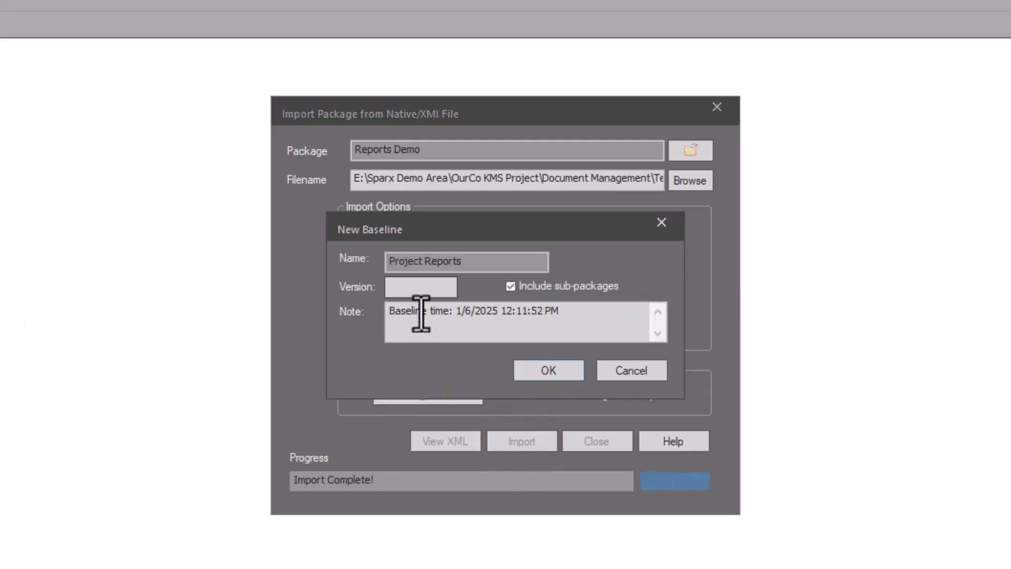
Save the Project Reports baseline as version 0.01 and close the package import.
type("0.01")
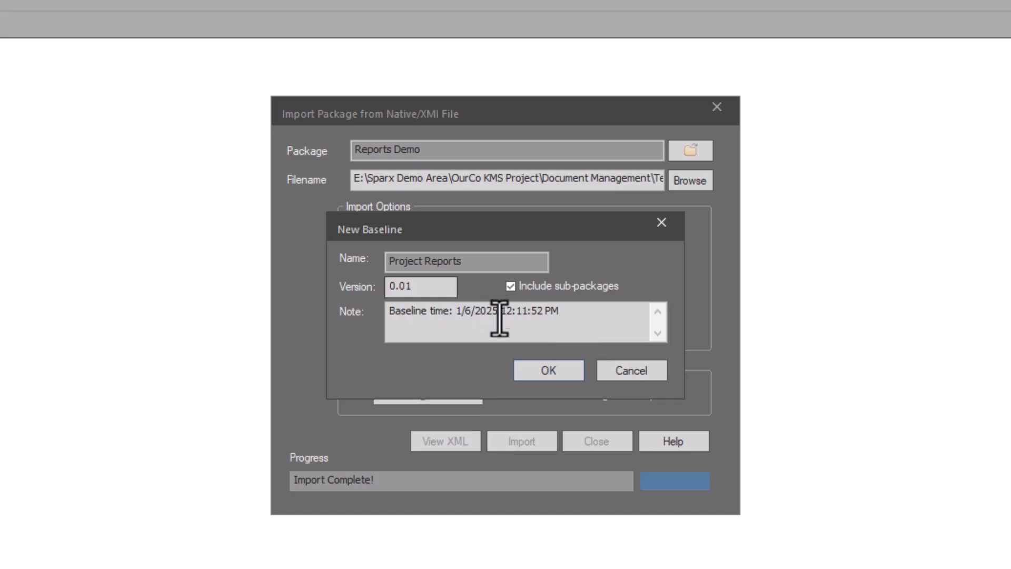
left_click(549, 371)
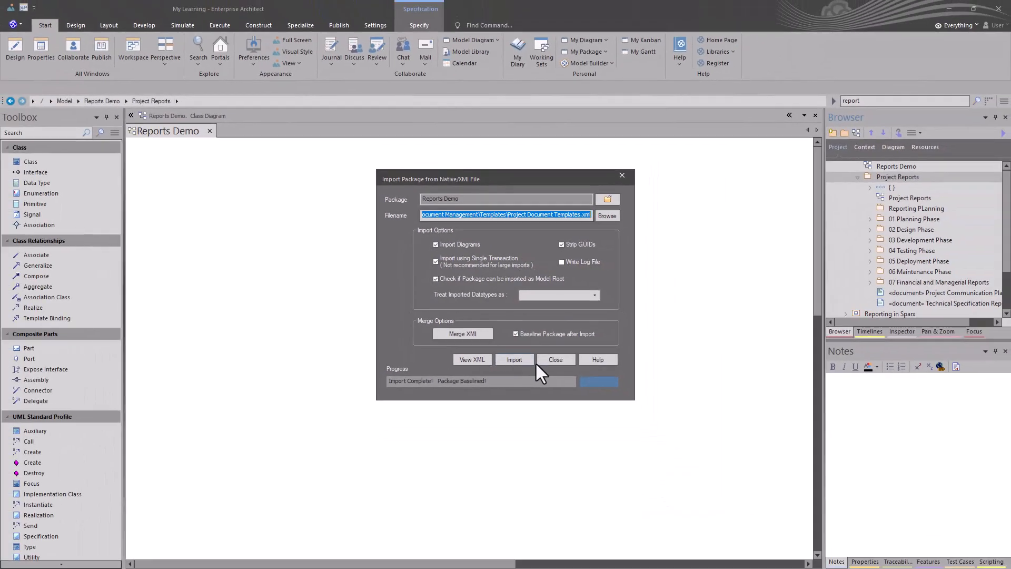
left_click(555, 358)
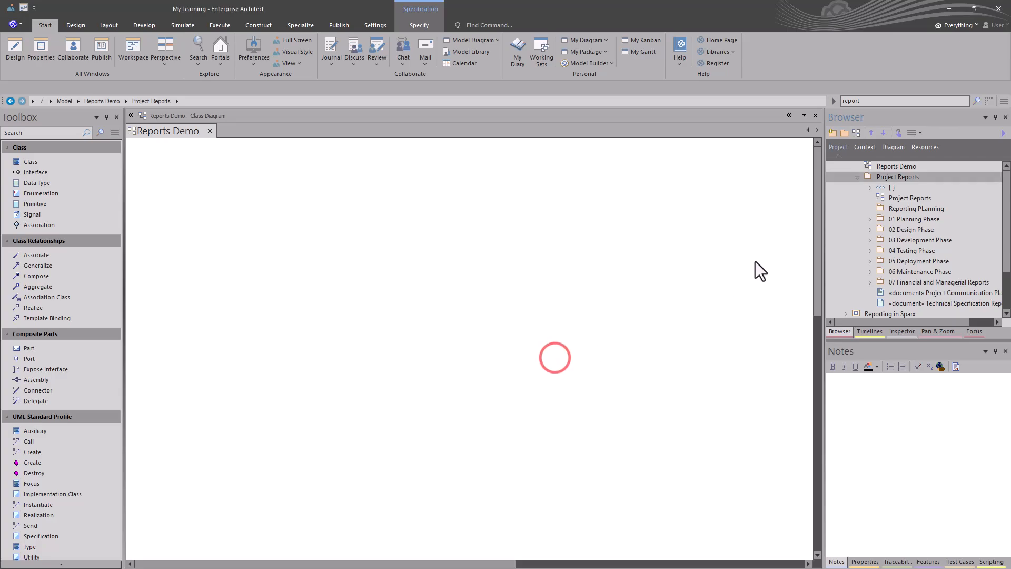
Open the imported Project Reports diagram, read through its Feasibility Study template, and return to the diagram.
double_click(906, 202)
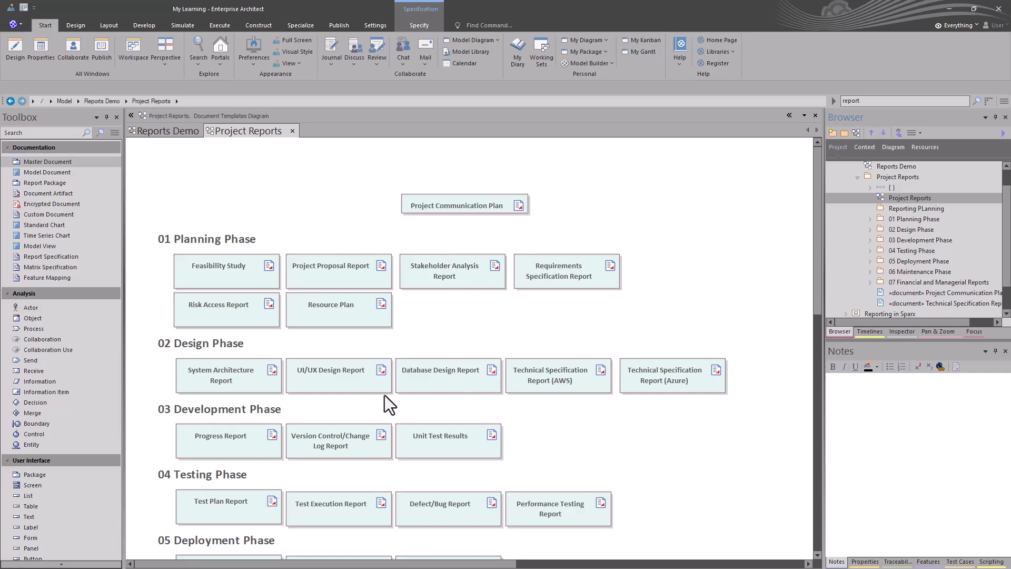
double_click(223, 273)
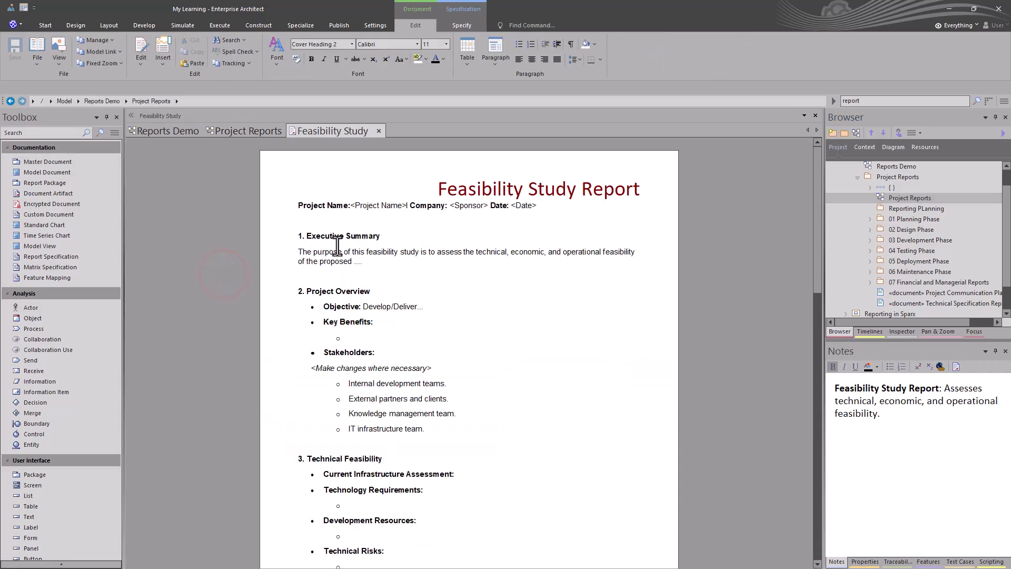
scroll(400, 299, "down", 1)
scroll(400, 300, "down", 15)
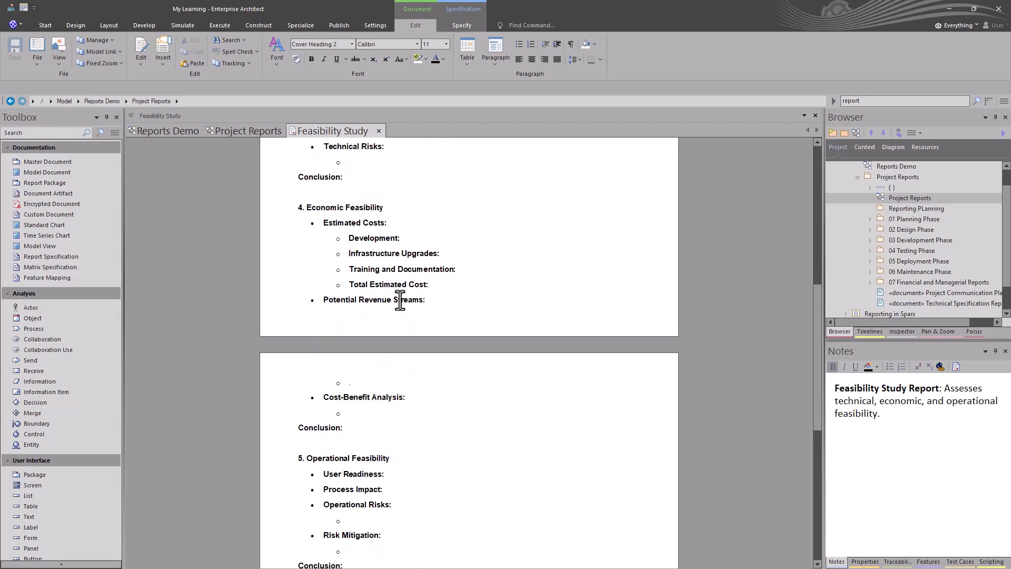
scroll(400, 299, "down", 4)
scroll(401, 299, "up", 20)
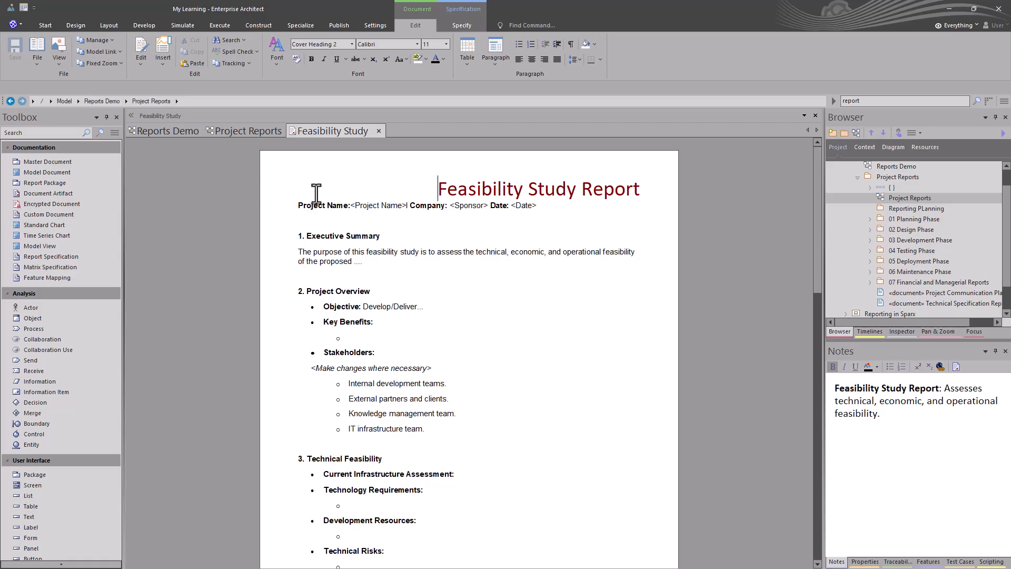
left_click(260, 130)
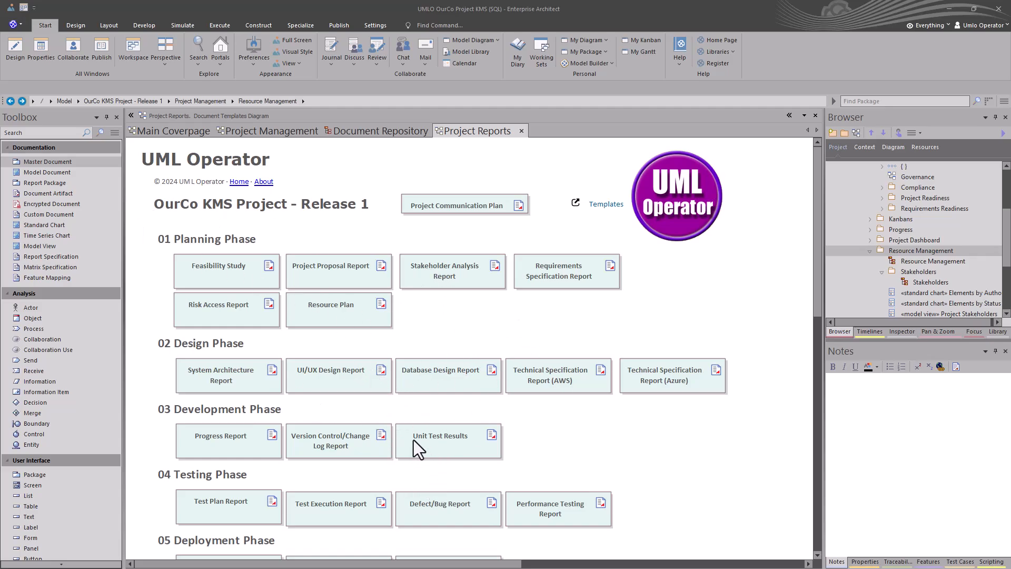
In the OurCo KMS project, open the Project Communication Plan and read through its sections beyond Tools and Platforms.
double_click(497, 207)
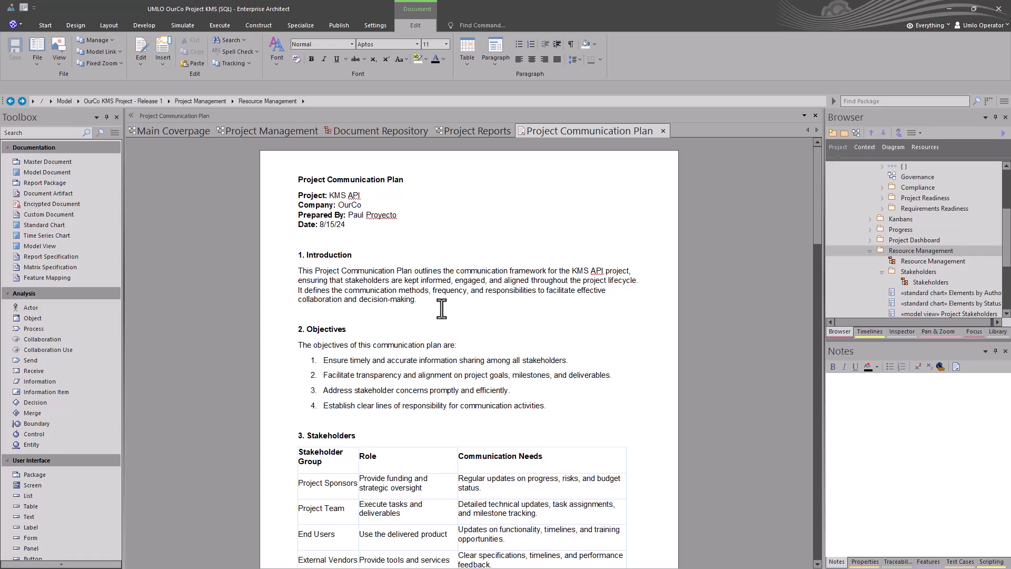
scroll(441, 309, "down", 8)
scroll(441, 309, "down", 6)
scroll(442, 309, "down", 6)
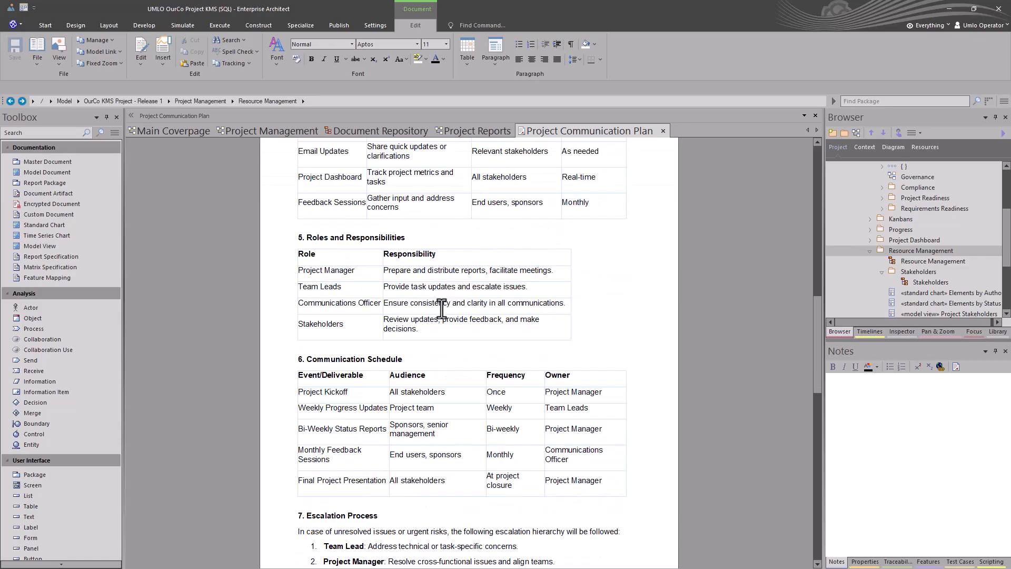
scroll(441, 308, "down", 8)
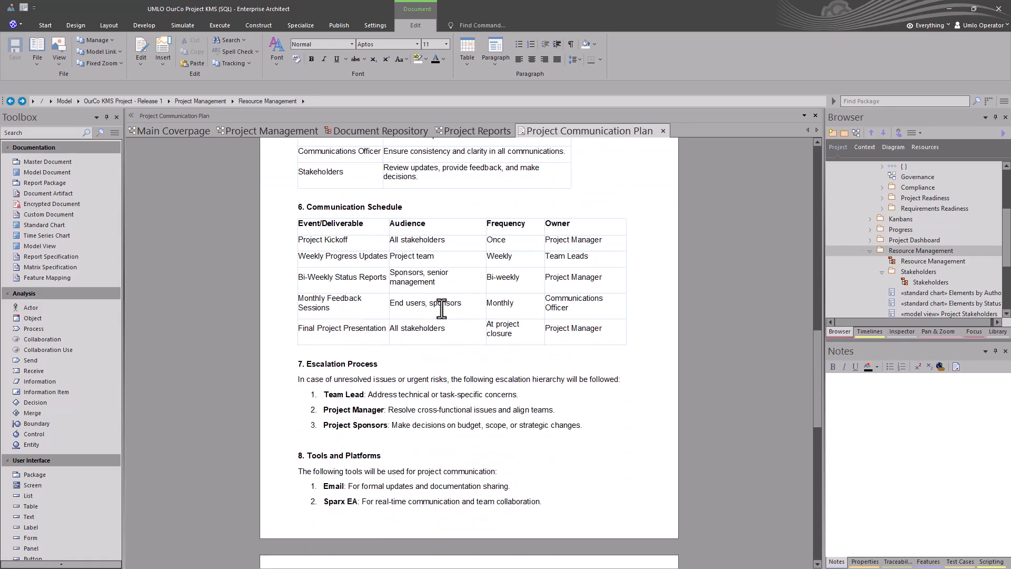
scroll(442, 309, "down", 2)
scroll(442, 309, "down", 4)
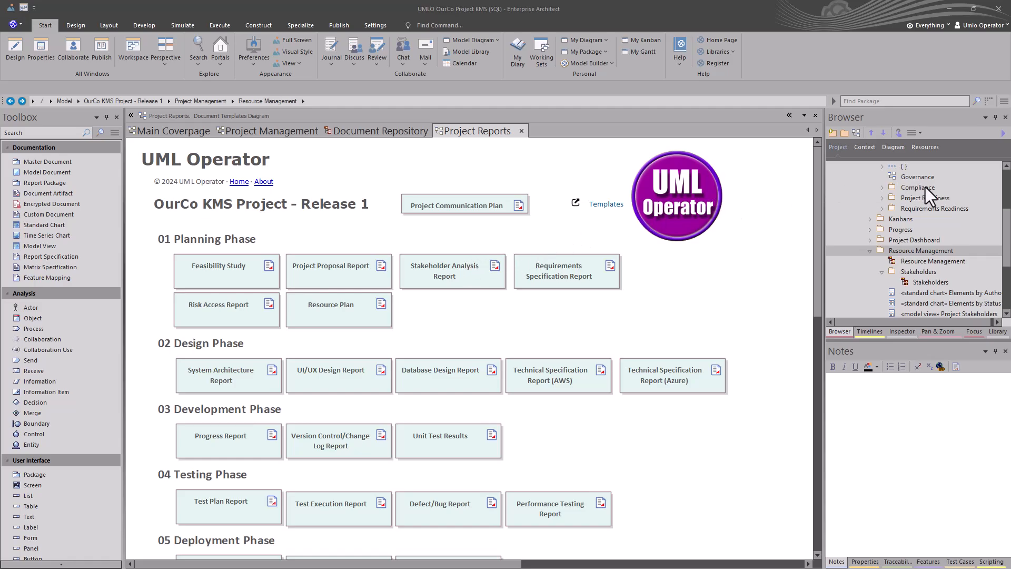
Look through the built-in document templates in the model's resources and collapse the Templates group.
left_click(927, 148)
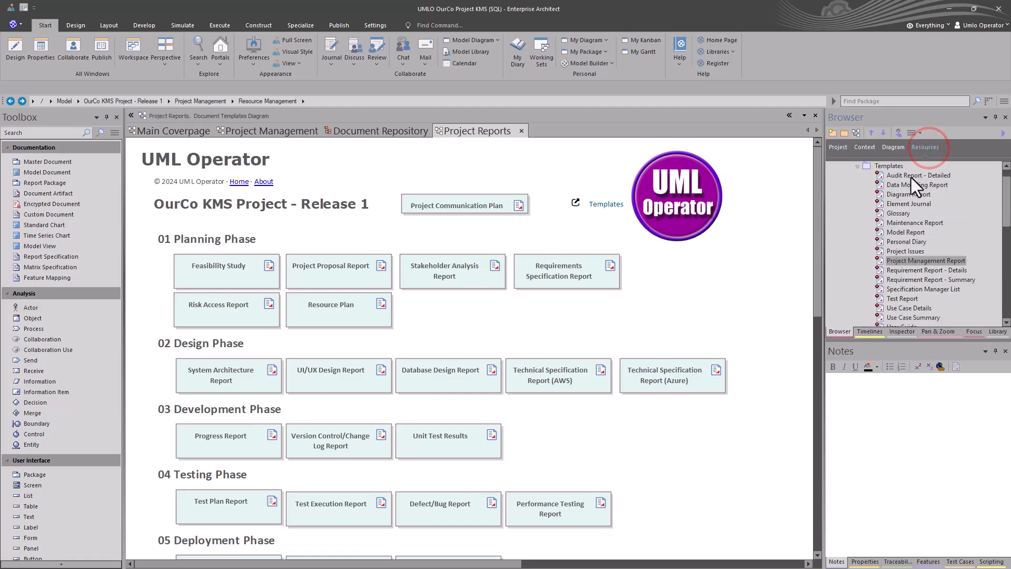
left_click(891, 183)
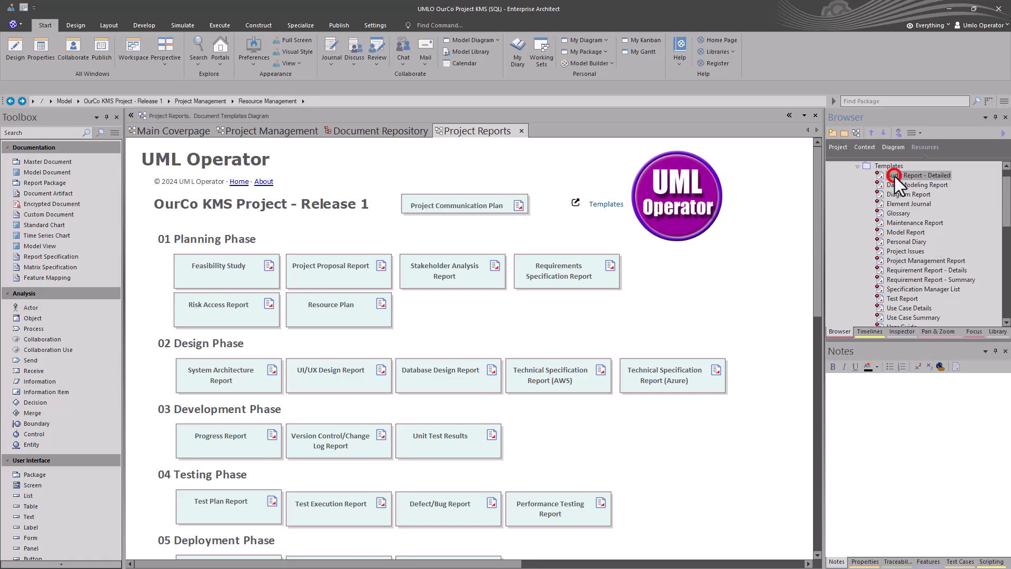
left_click(895, 196)
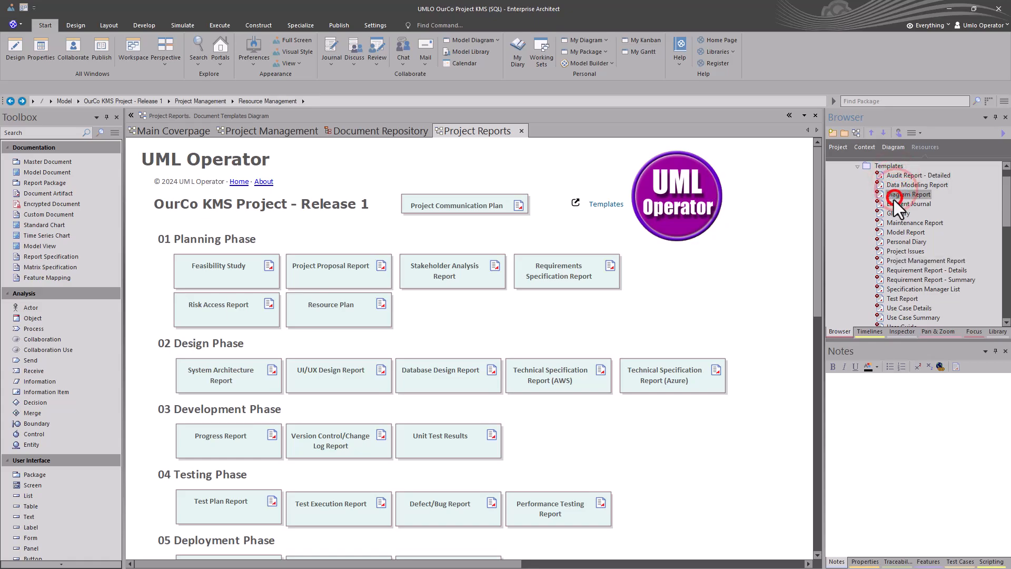
left_click(887, 214)
left_click(857, 166)
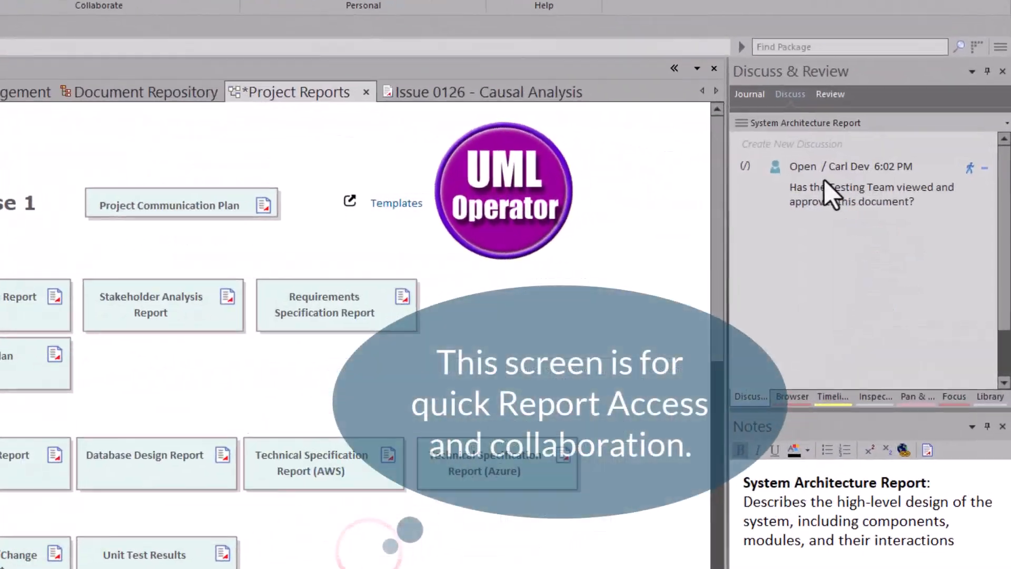
Reply to the open discussion on the System Architecture Report with "Yes, we met with them today and reviewed the Solution Approach and High Level Design.".
right_click(824, 179)
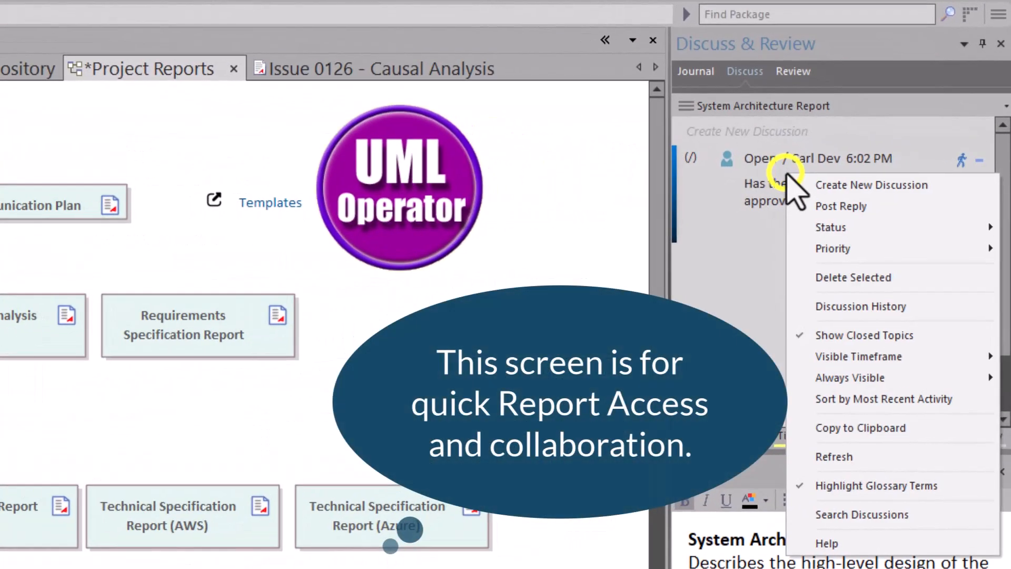
left_click(848, 203)
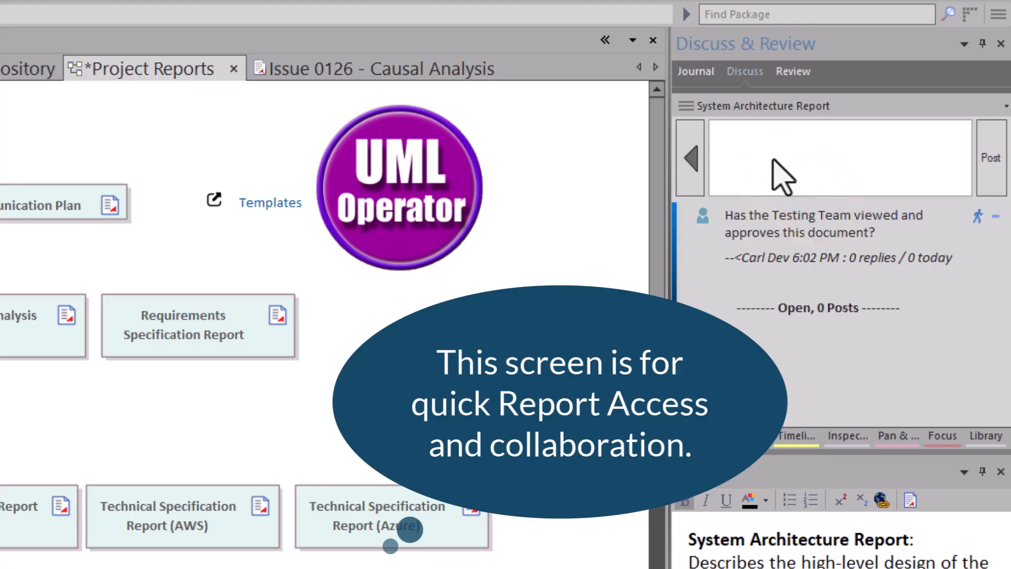
type("Yes, we met with them today and reviewed the Solution Approach and High Level Design.")
left_click(986, 157)
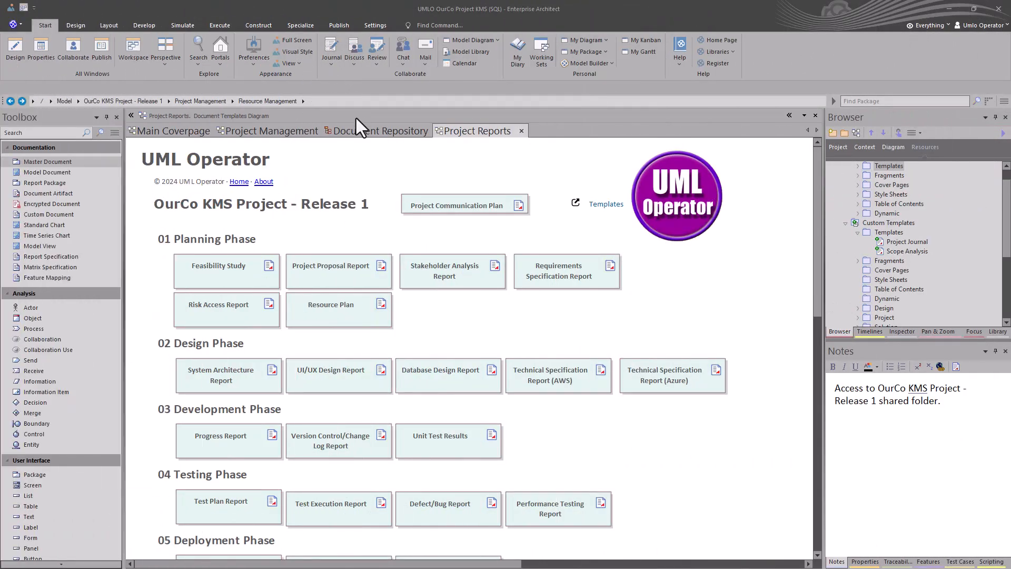
From the Document Repository diagram, open the OurCo shared project folder, view its Reports folder, and move the window aside.
left_click(356, 131)
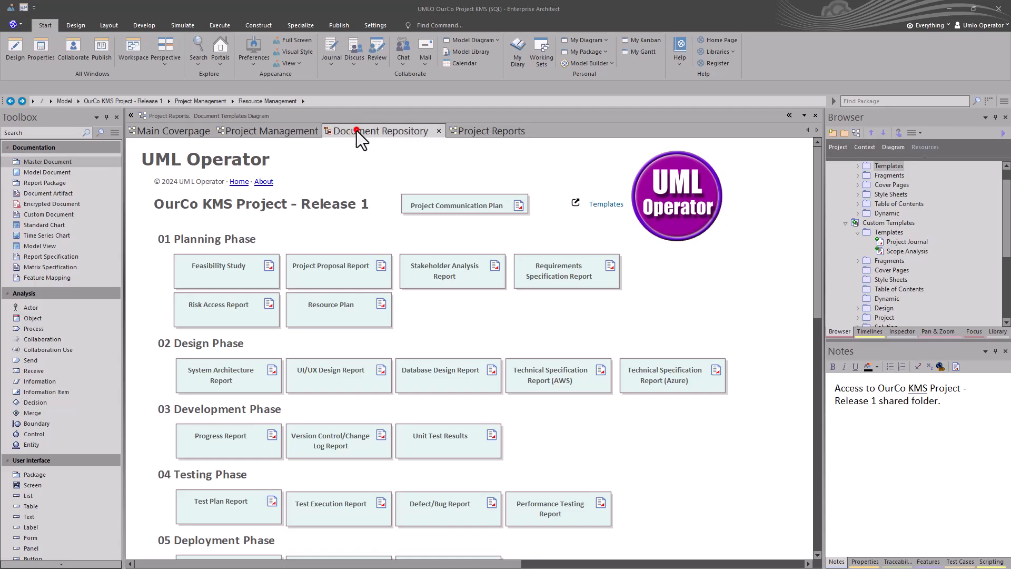
left_click(239, 227)
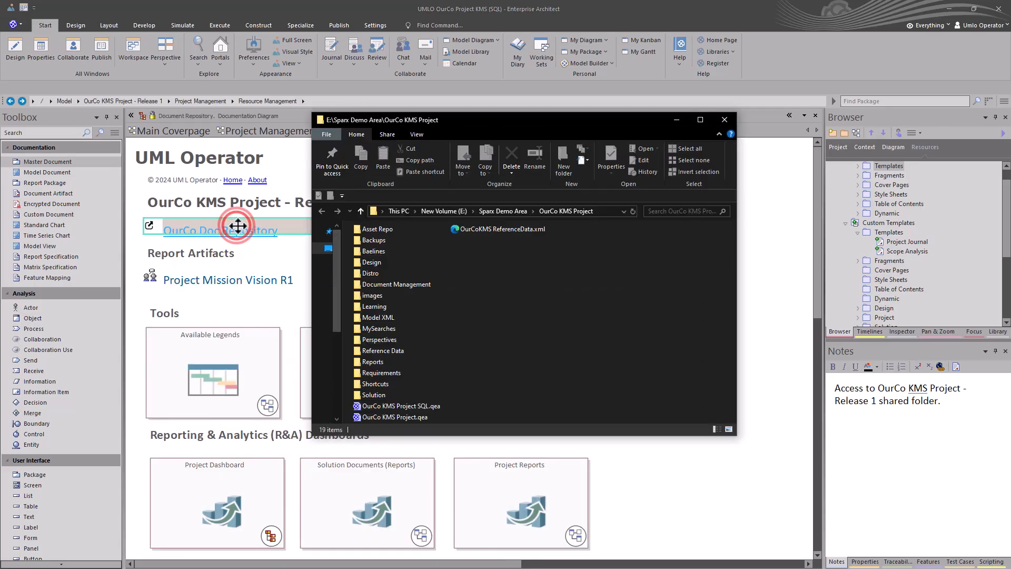
double_click(373, 361)
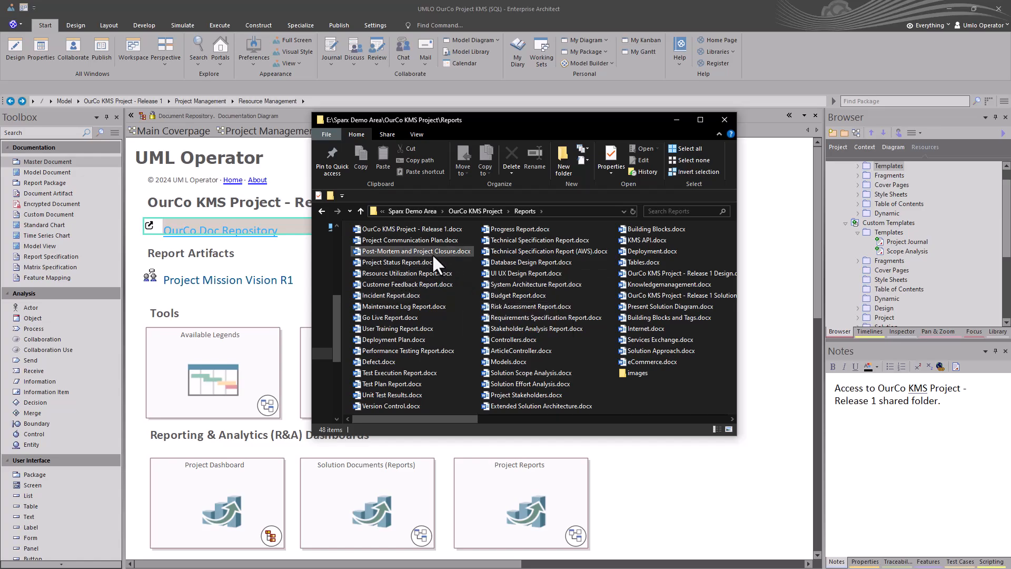
left_click_drag(635, 126, 700, 147)
Open the Feasibility Study from the Project Reports diagram, select its text, and switch back to the Reports folder.
left_click(485, 128)
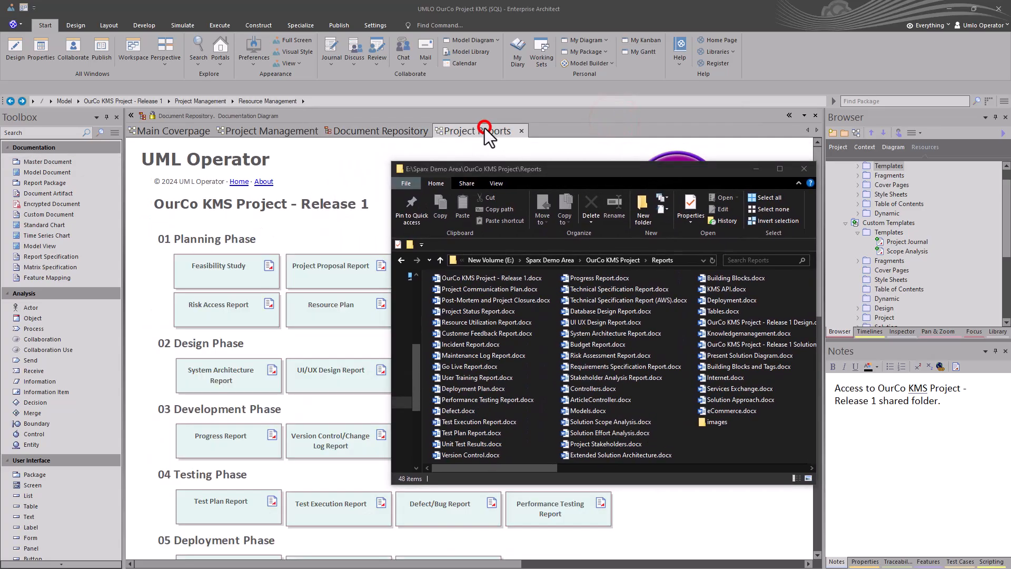
double_click(228, 286)
left_click(373, 303)
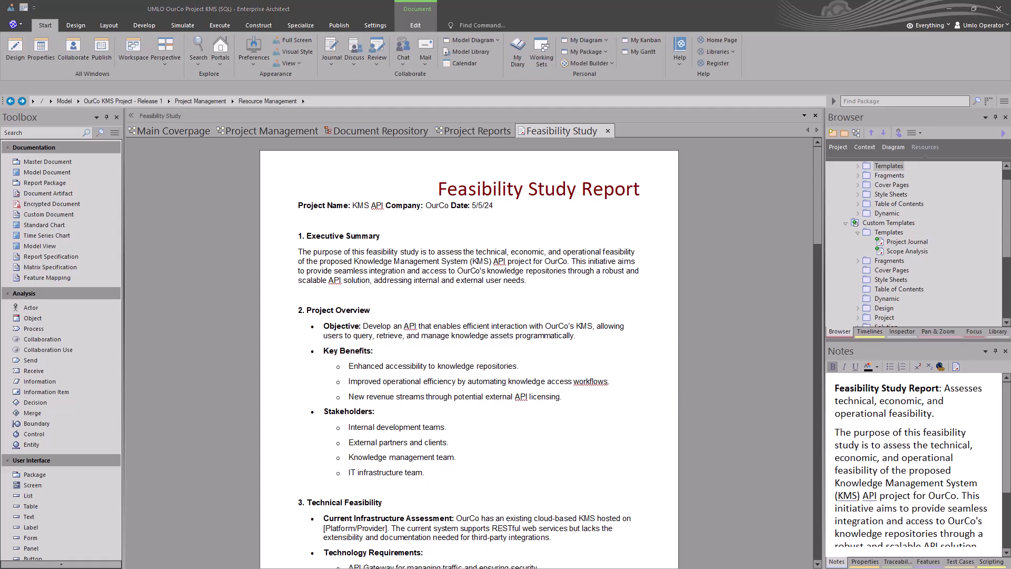
key("alt+Tab")
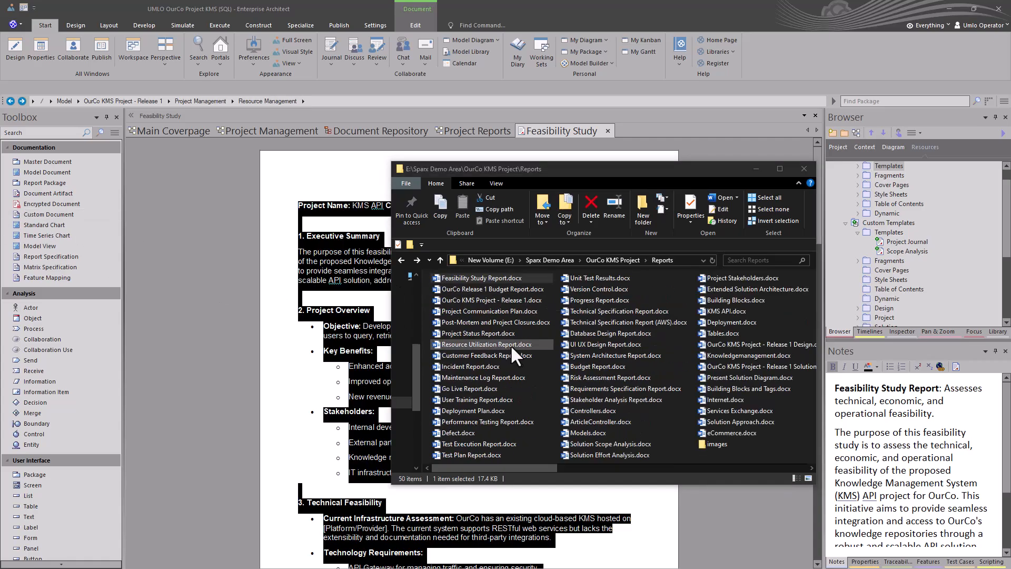
Open Feasibility Study Report.docx in Word and review its sections from Project Overview to Next Steps, returning to the Executive Summary.
double_click(445, 280)
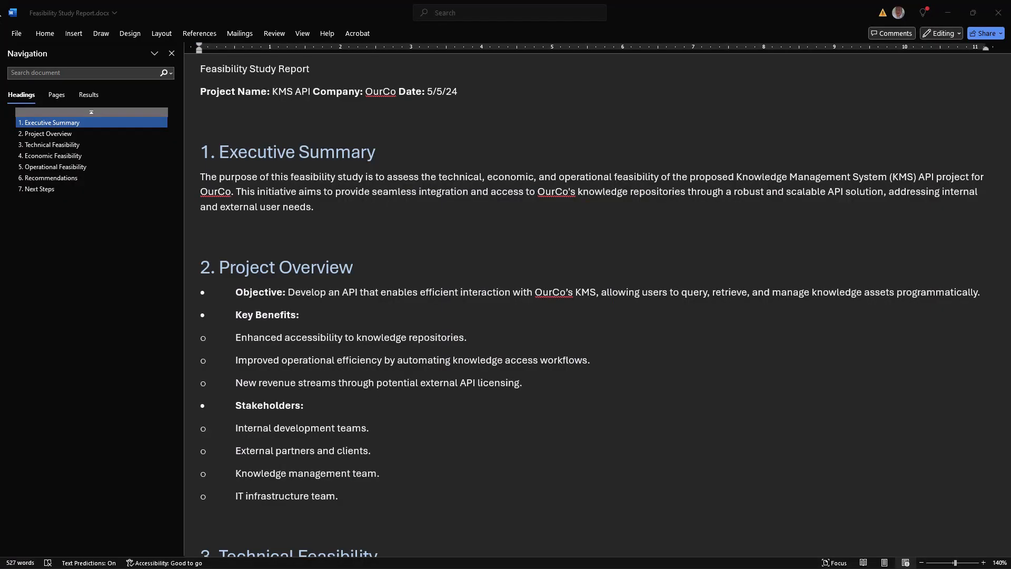
left_click(56, 134)
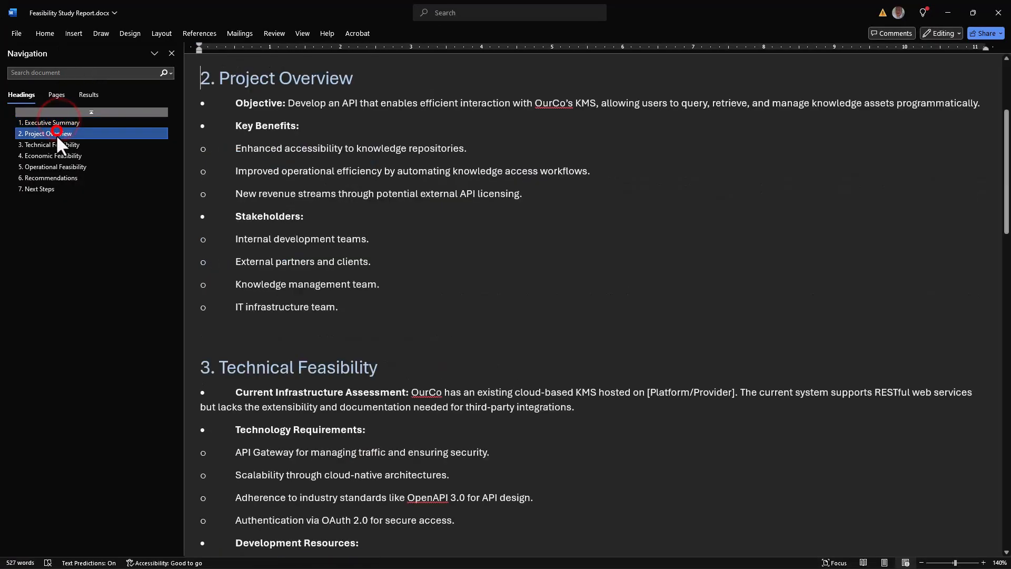
left_click(57, 144)
left_click(55, 154)
left_click(55, 166)
left_click(53, 177)
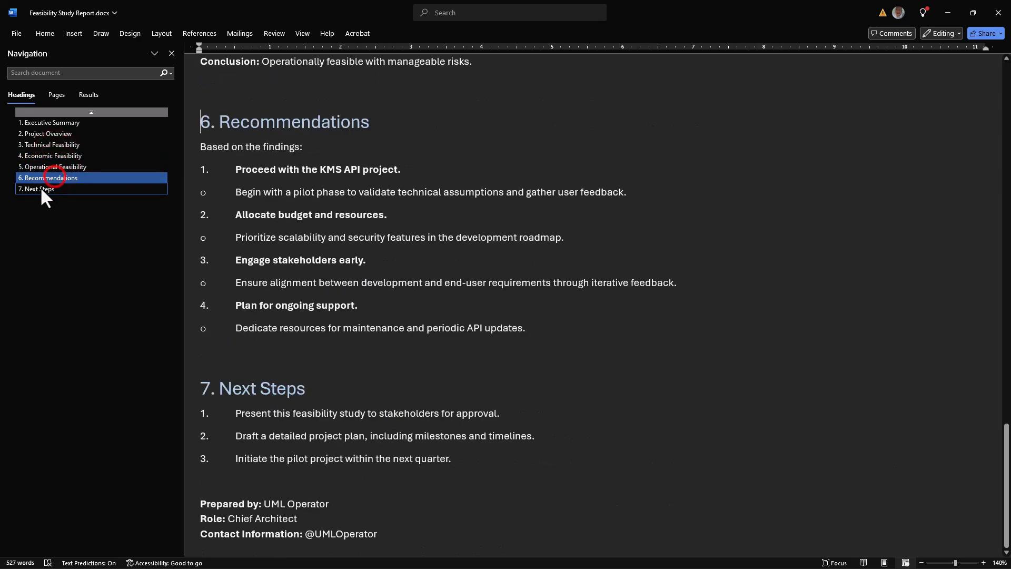
left_click(40, 188)
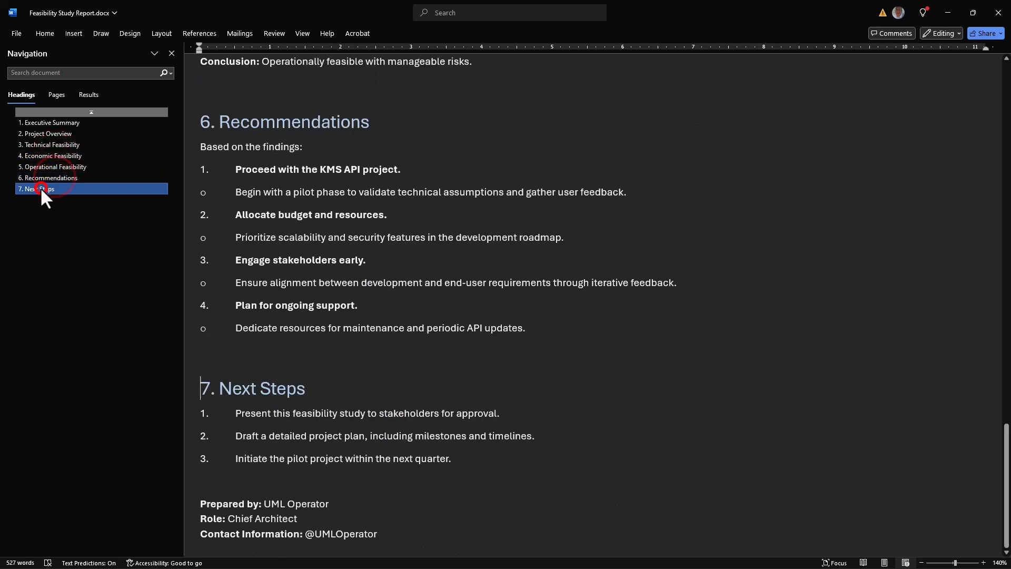
left_click(47, 124)
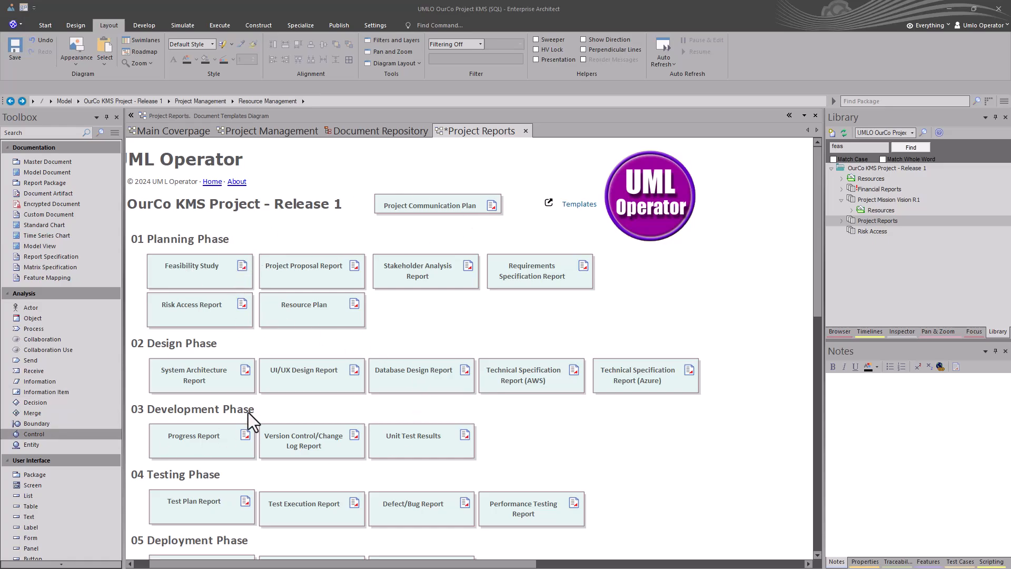
View the Feasibility Study document in Enterprise Architect from the Project Reports diagram, close it, and clear the selection.
double_click(222, 268)
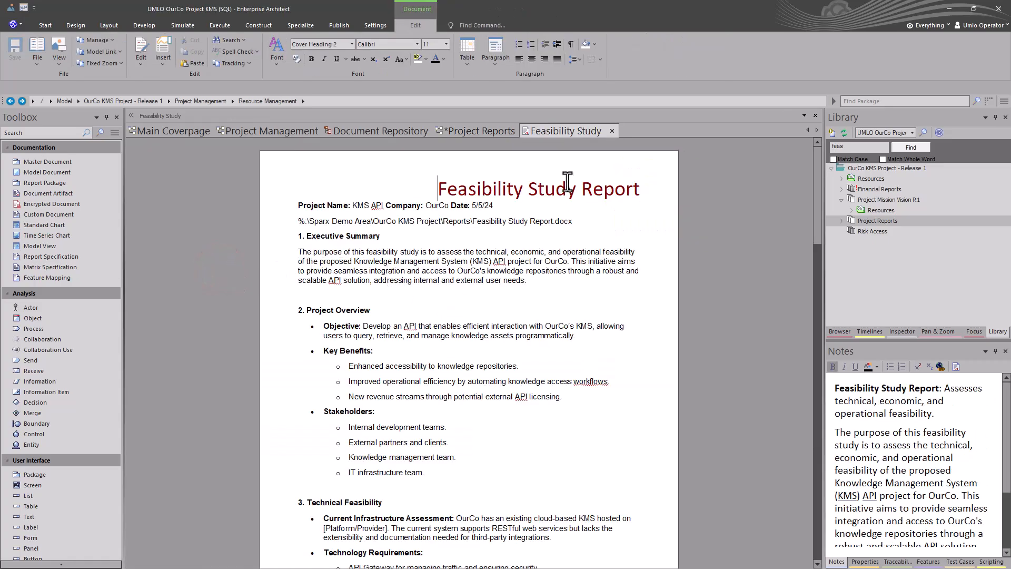
left_click(612, 130)
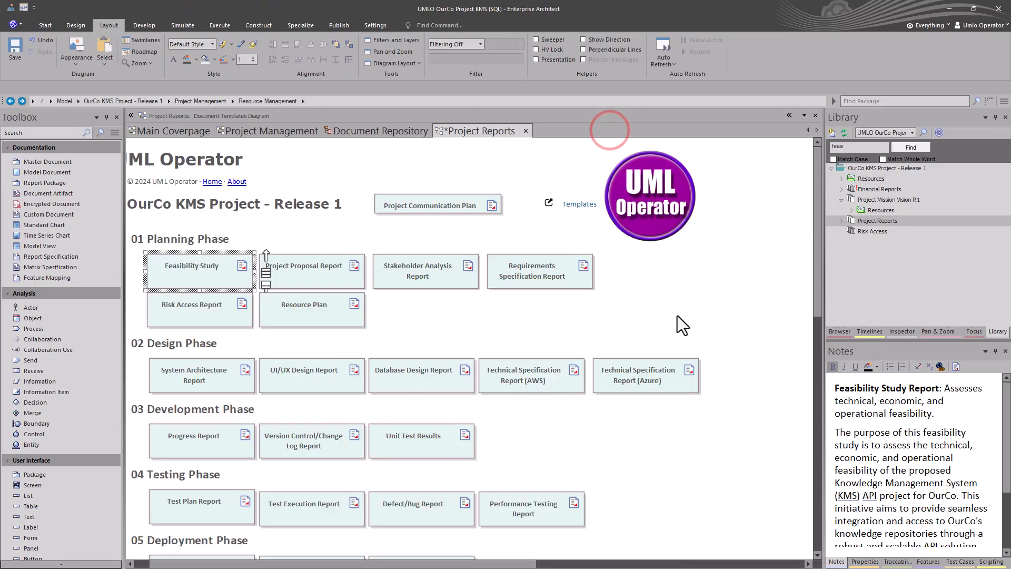
left_click(677, 315)
Undo the last change on the Project Reports diagram to restore the Feasibility Study Report hyperlink.
key("ctrl+z")
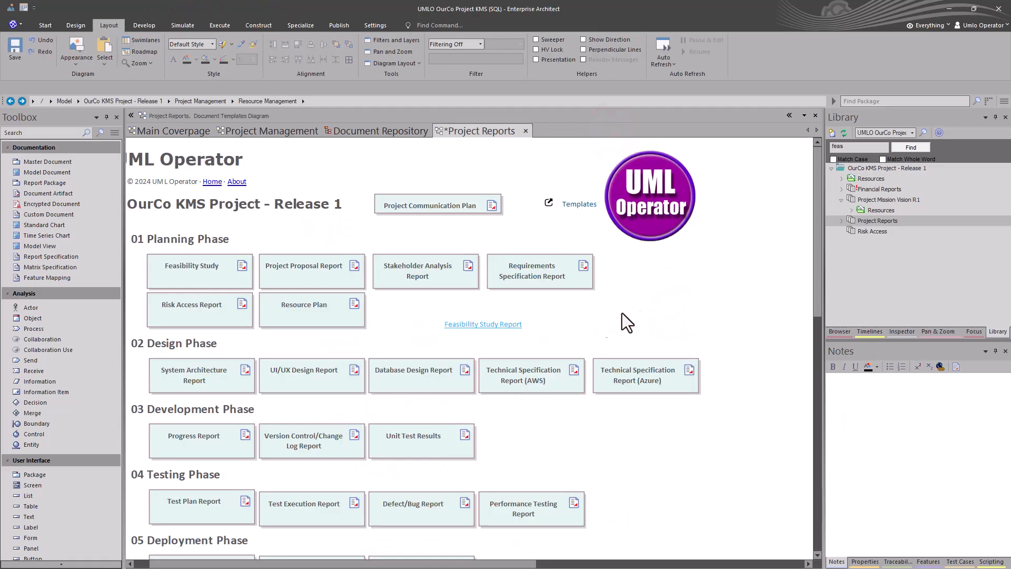
left_click(485, 324)
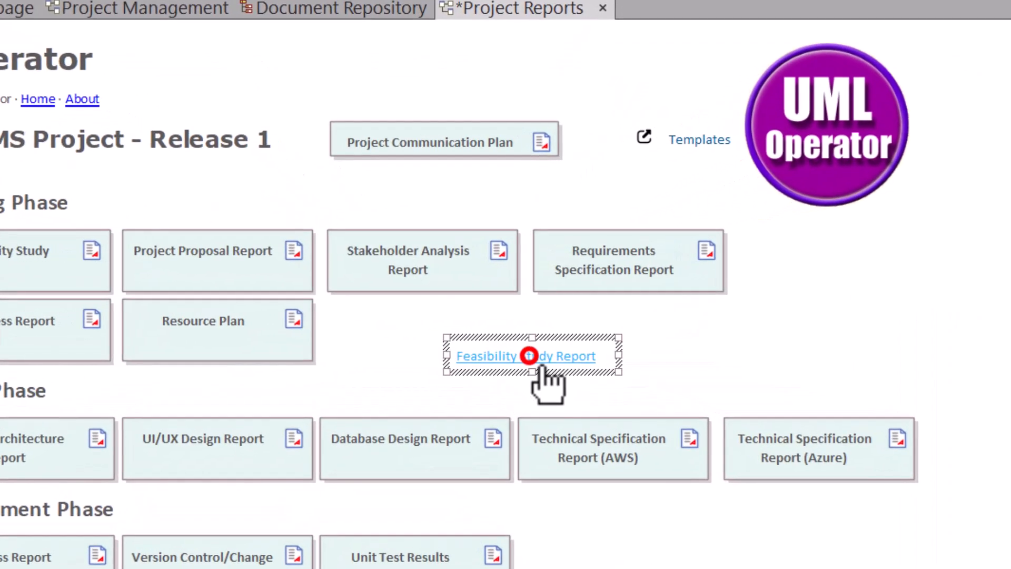
left_click(791, 338)
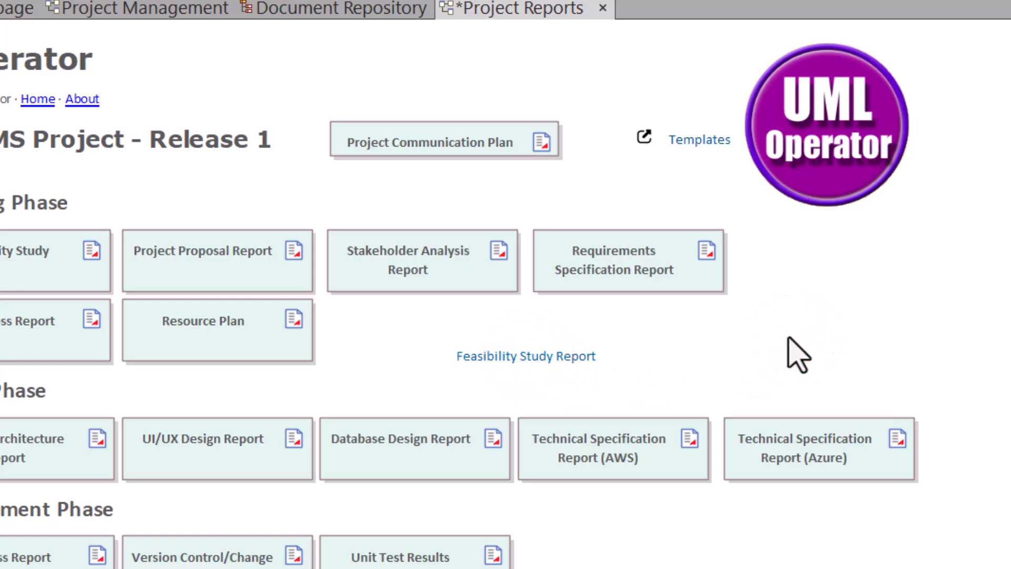
right_click(717, 339)
mouse_move(794, 183)
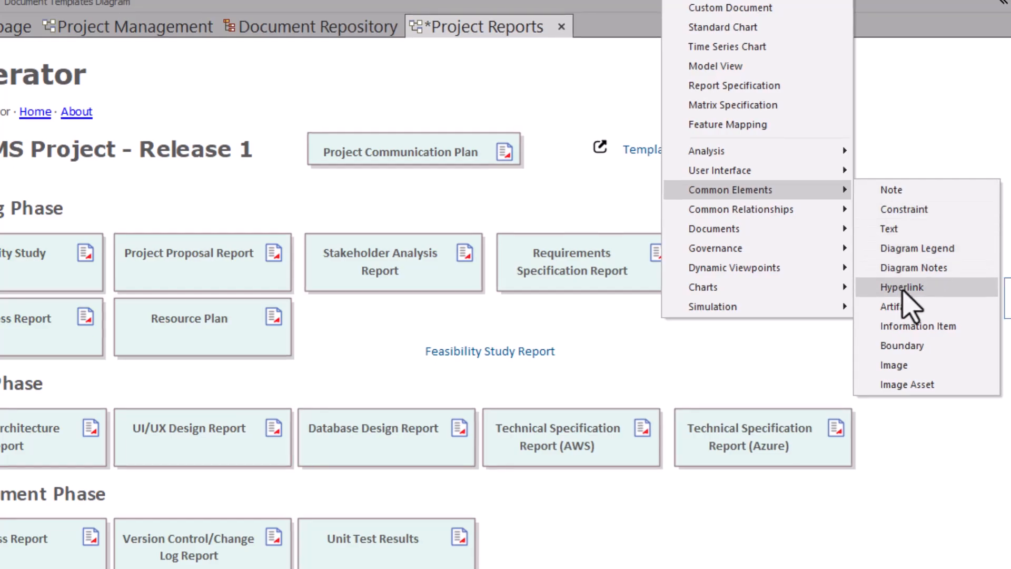
left_click(734, 382)
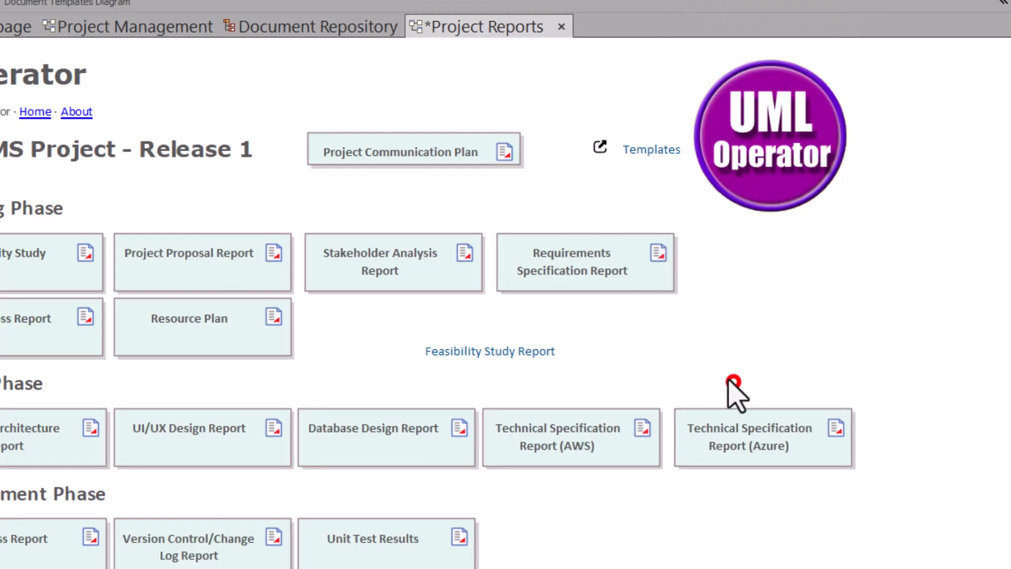
Move the Feasibility Study Report hyperlink onto the Feasibility Study element and follow it to its linked document.
left_click(528, 359)
left_click_drag(560, 367, 67, 293)
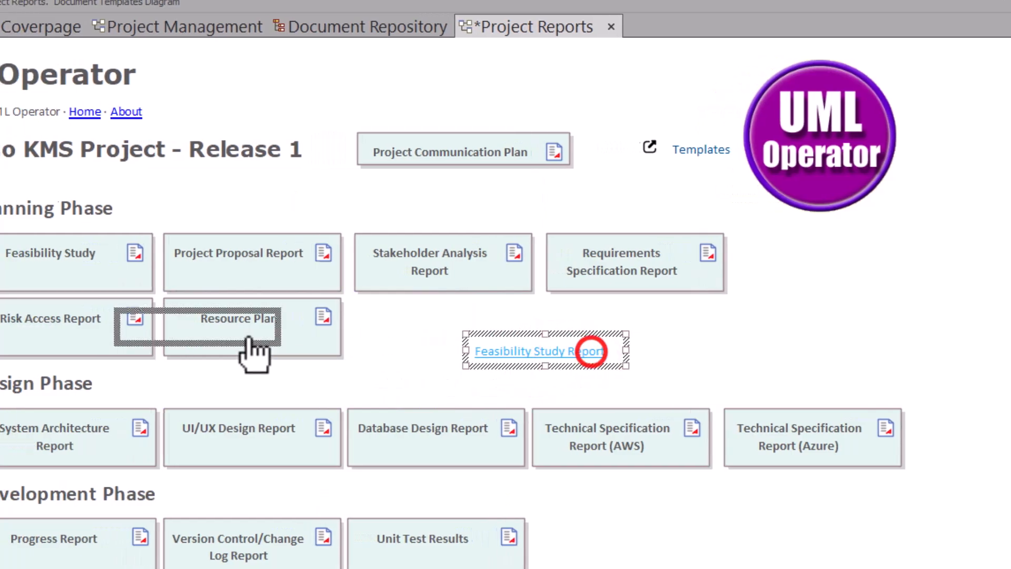
left_click_drag(197, 291, 198, 294)
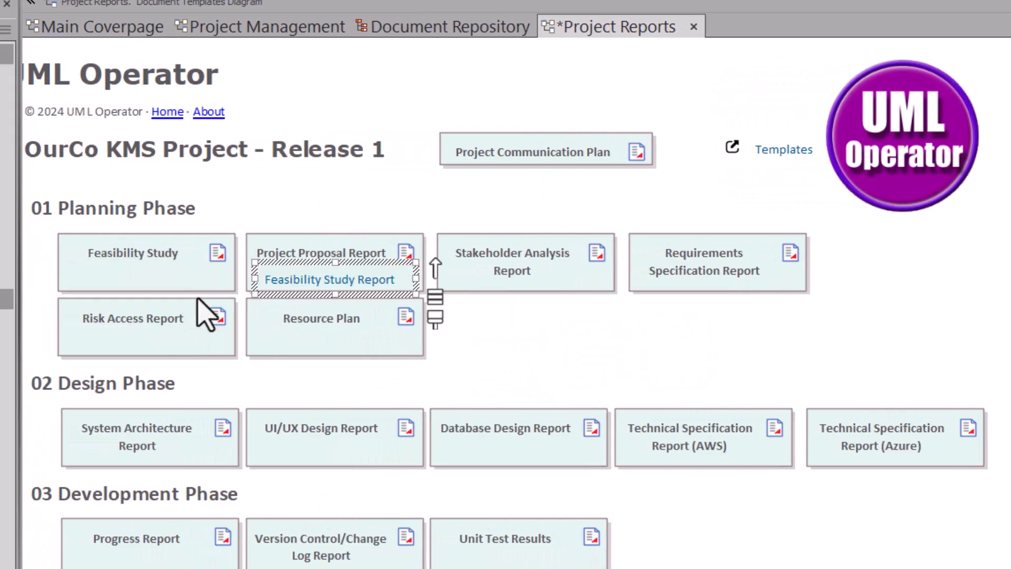
left_click_drag(268, 284, 114, 284)
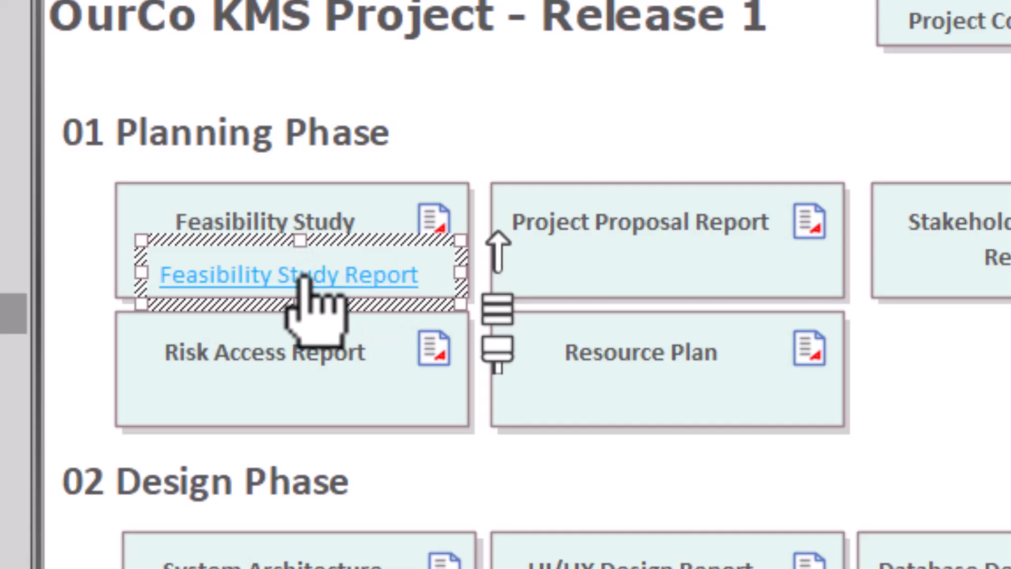
left_click(797, 358)
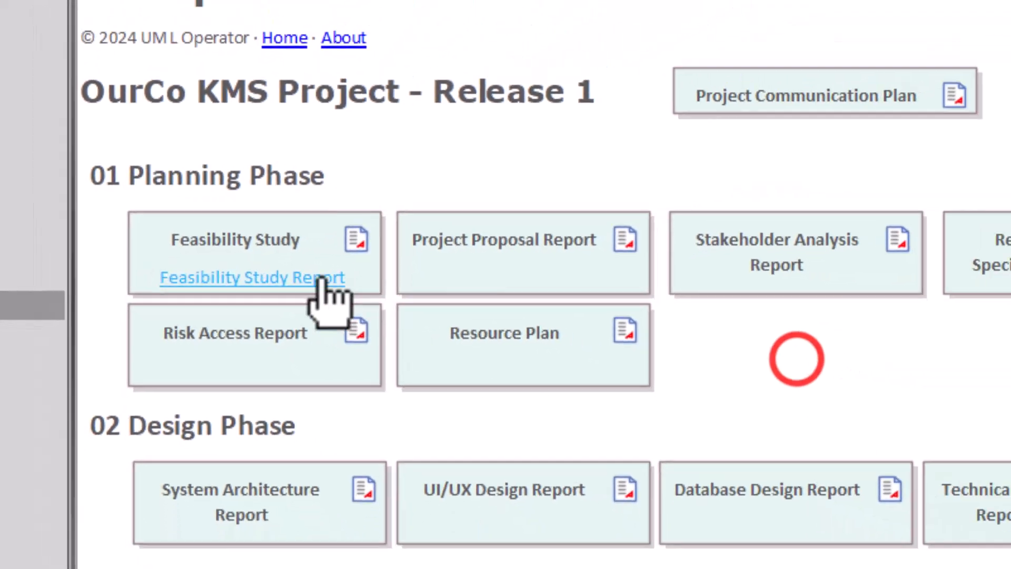
double_click(319, 277)
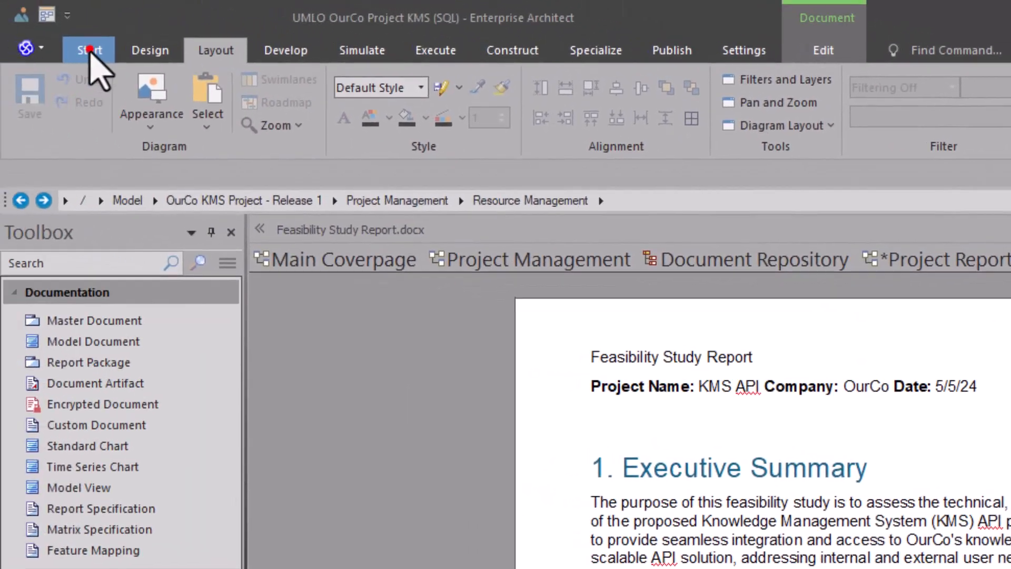
Open the team Model Library and select the OurCo KMS Project - Release 1 category.
left_click(87, 48)
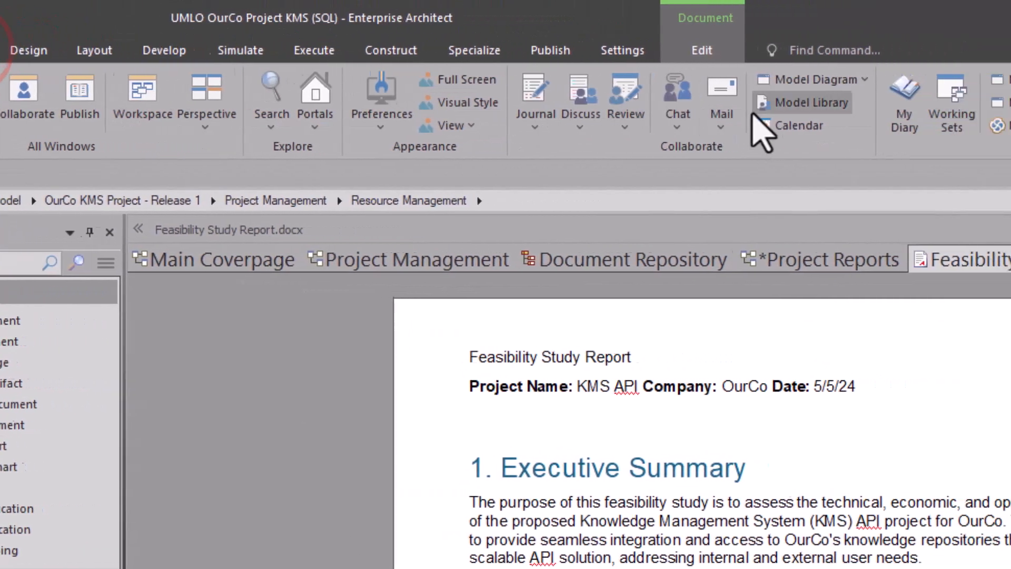
left_click(777, 109)
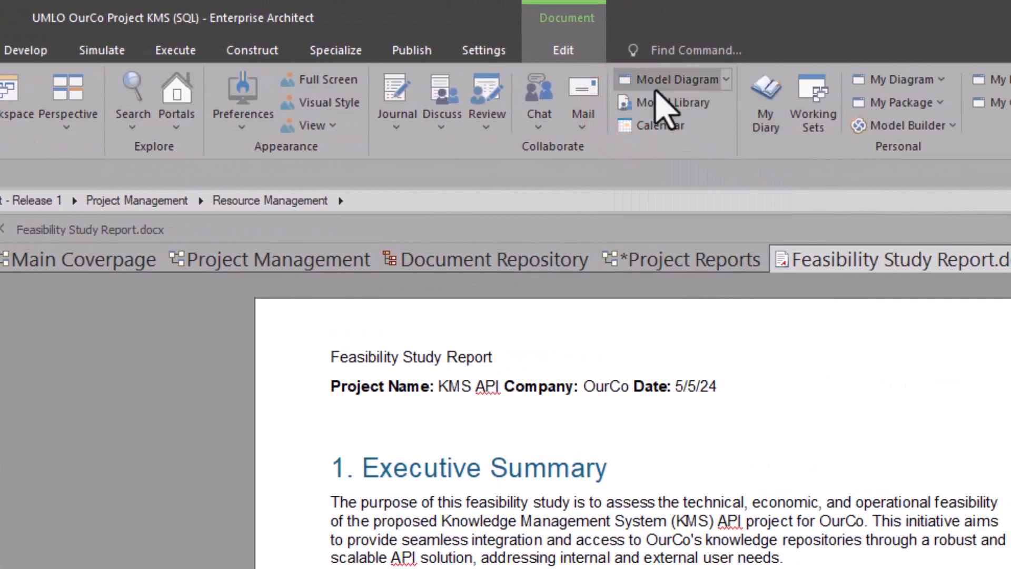
left_click(655, 103)
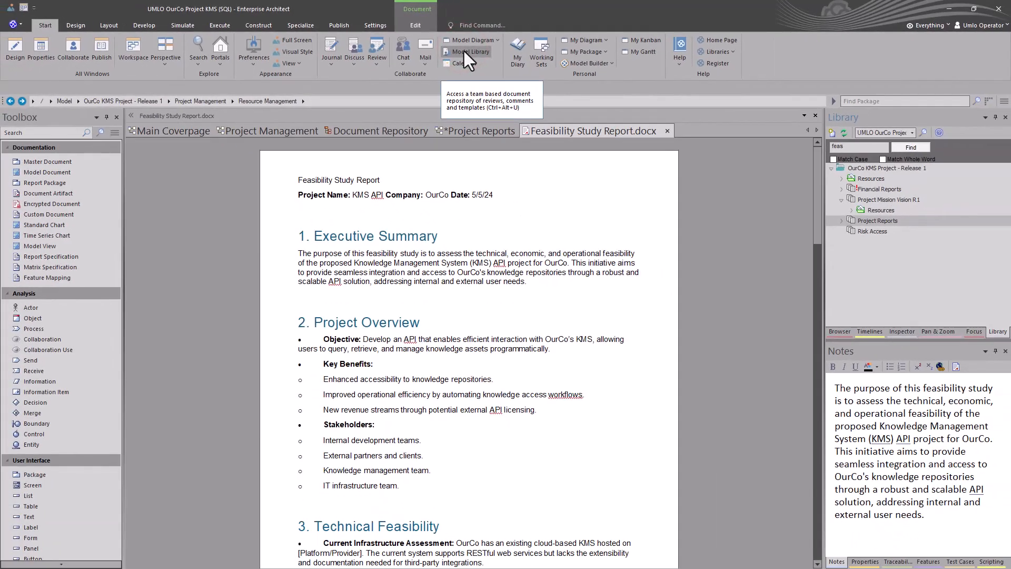
left_click(481, 55)
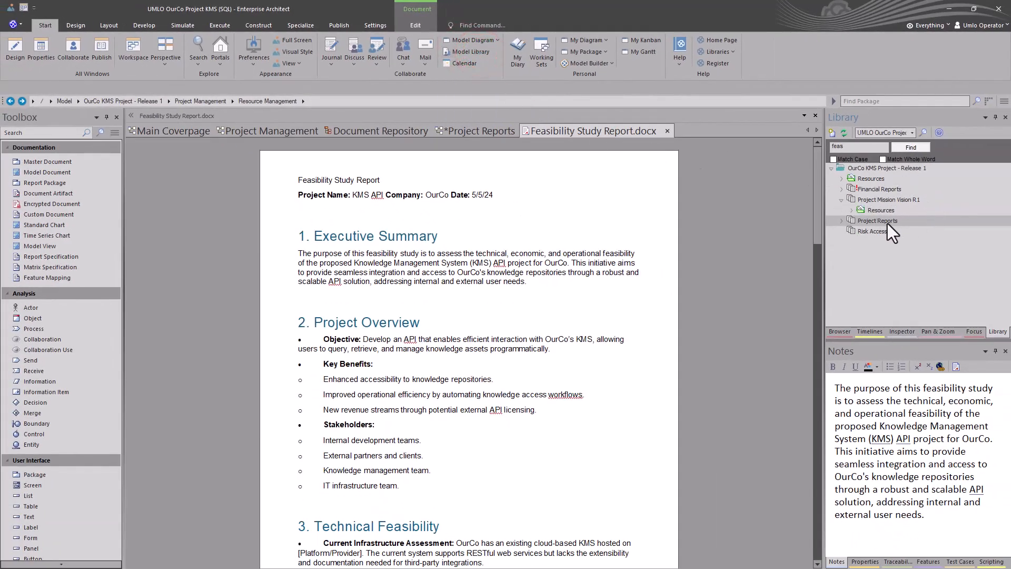
left_click(848, 169)
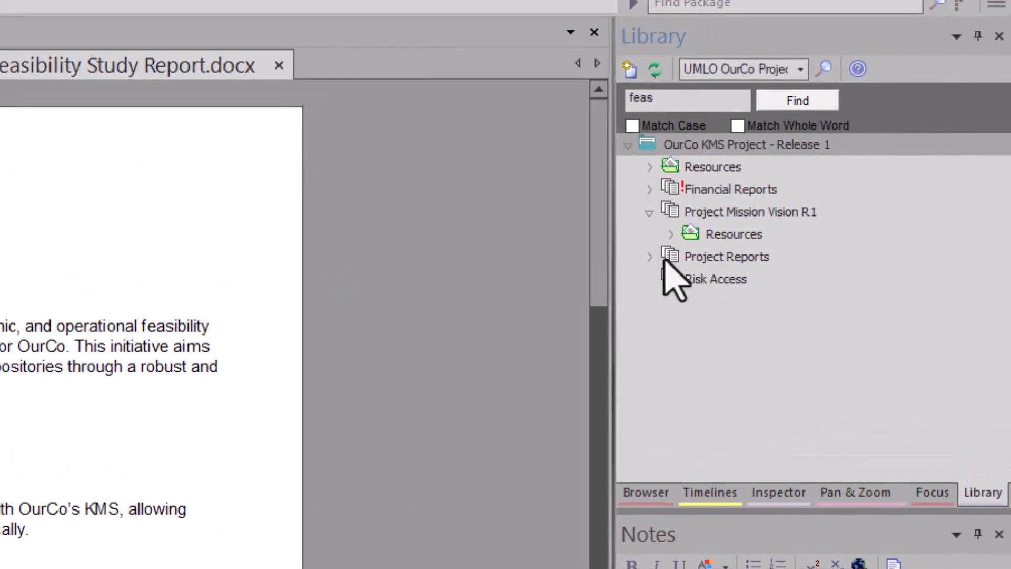
Search the library for "feas" and select Feasibility Study Report.docx in the Project Reports resources.
left_click(650, 258)
left_click(670, 100)
double_click(648, 97)
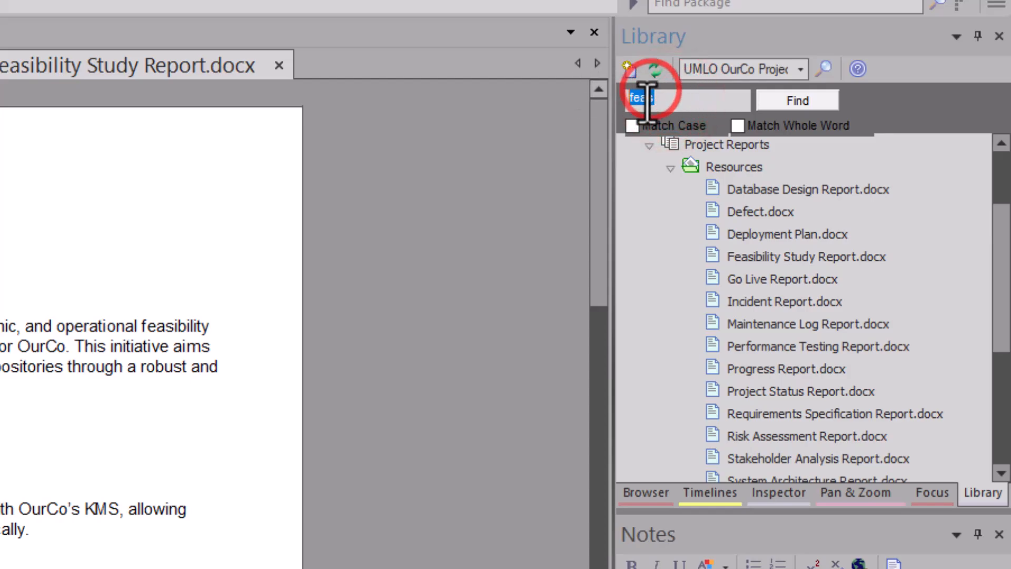
left_click(786, 100)
left_click(775, 256)
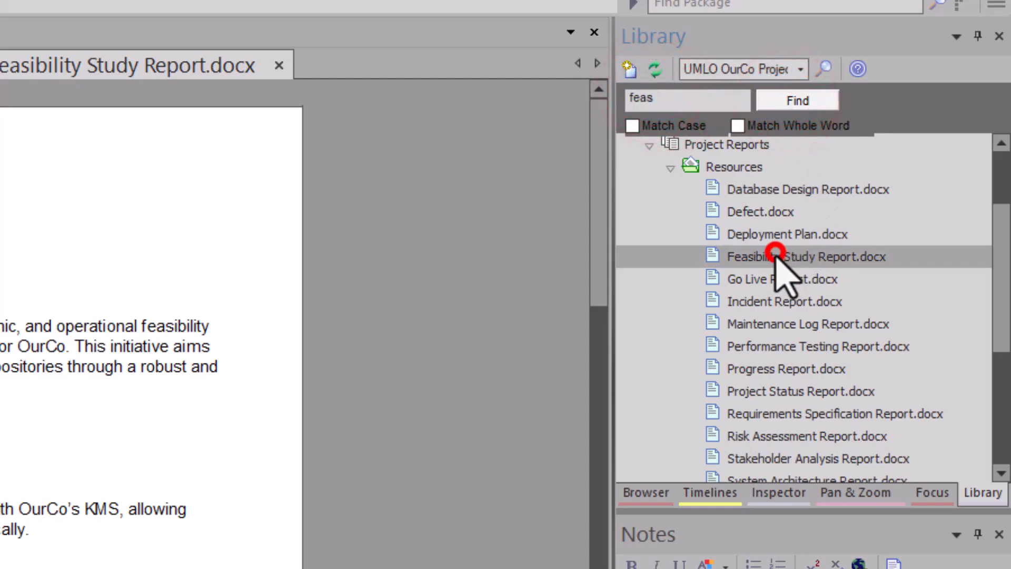
View Feasibility Study Report.docx from the library in Word, close it and its model copy, and clear the diagram selection.
double_click(713, 258)
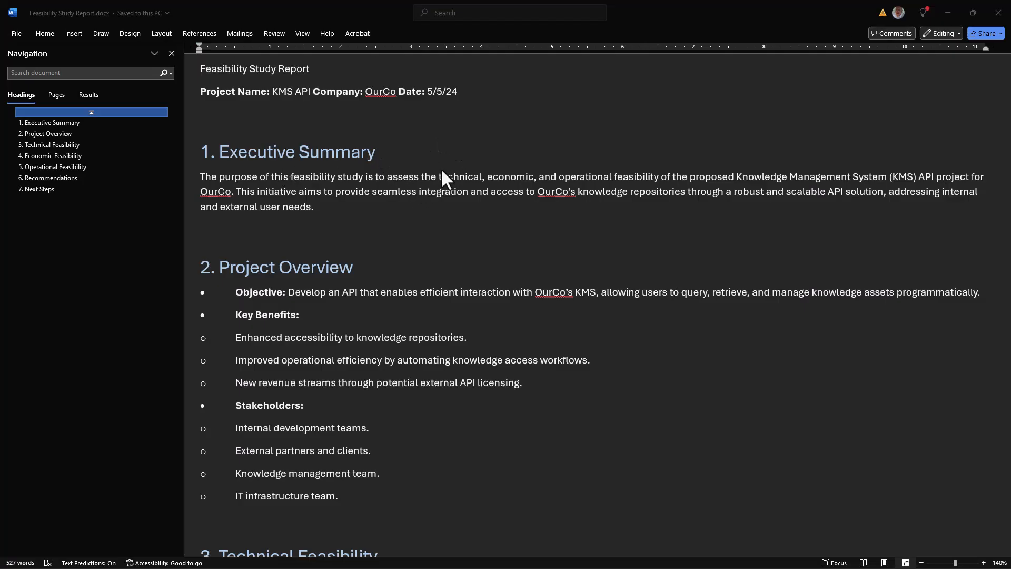
scroll(443, 171, "down", 1)
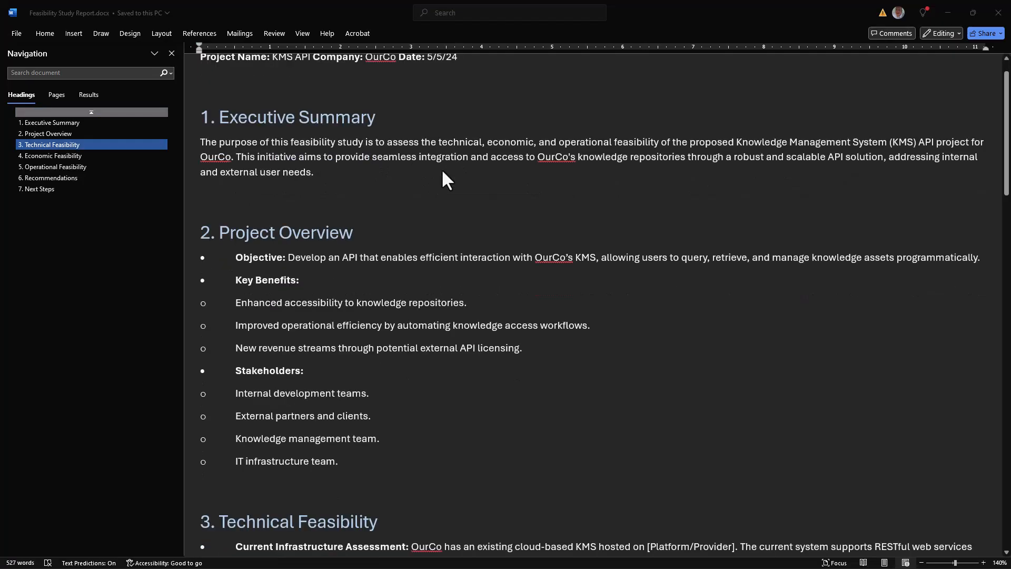
left_click(999, 14)
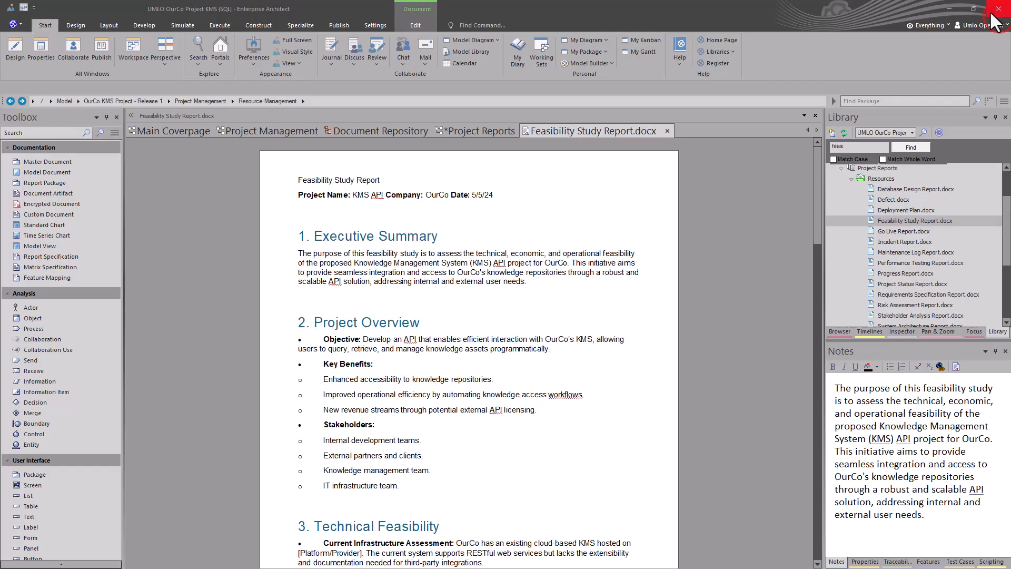
left_click(665, 131)
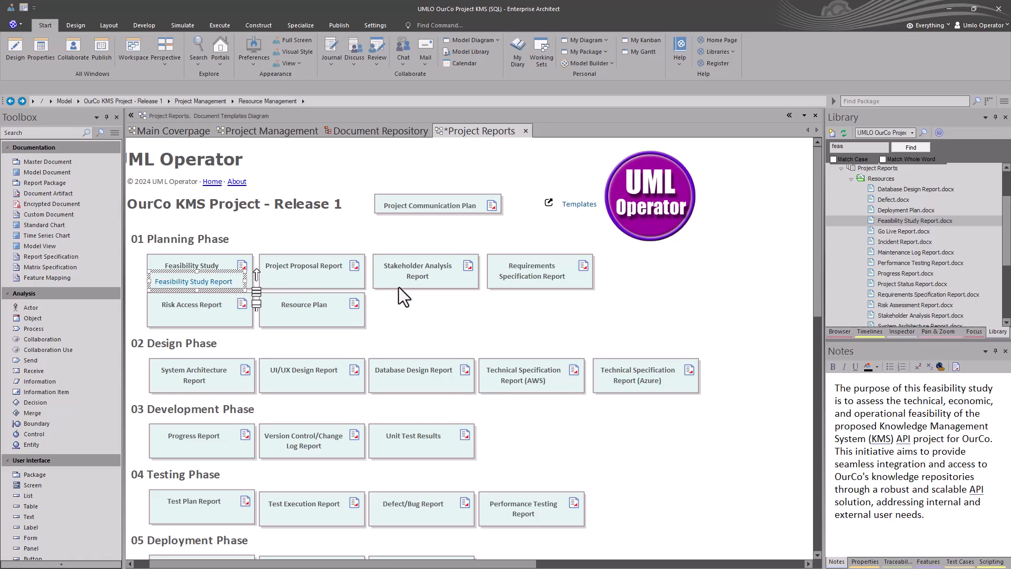
left_click(401, 312)
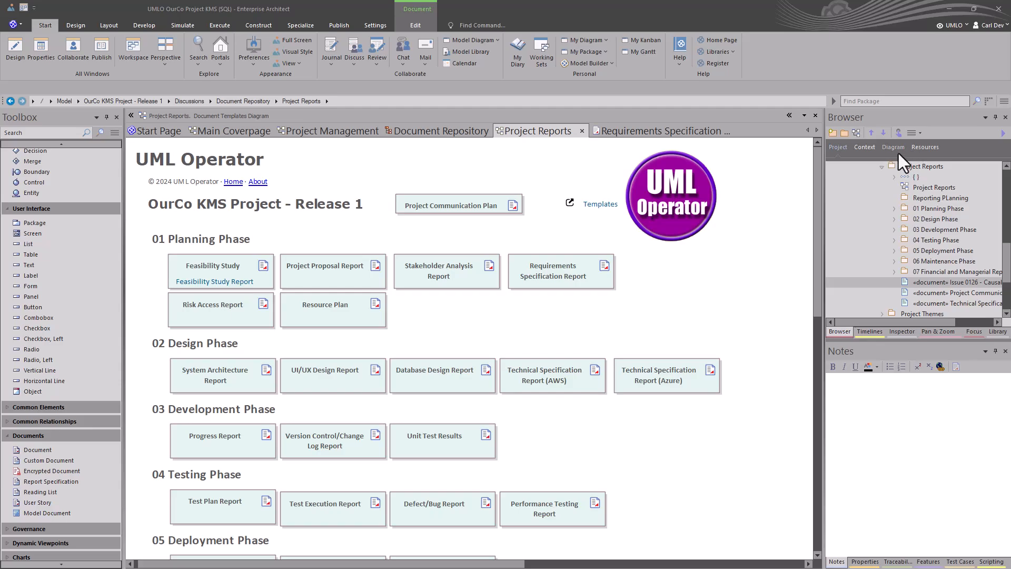
Open the Risk Access Report from the Project Reports diagram and read it through to the Conclusion section.
double_click(217, 311)
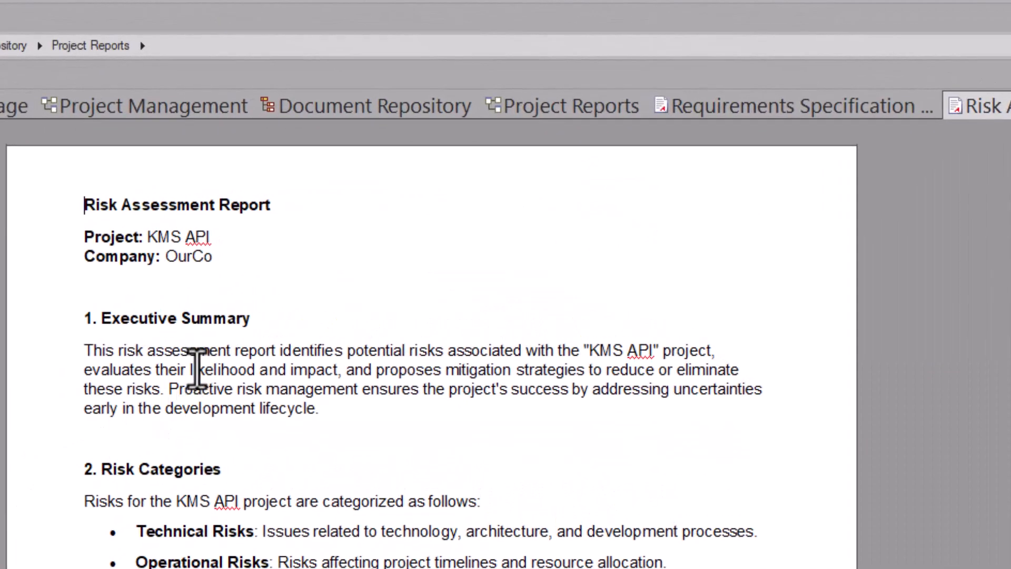
scroll(162, 356, "down", 2)
scroll(162, 357, "down", 15)
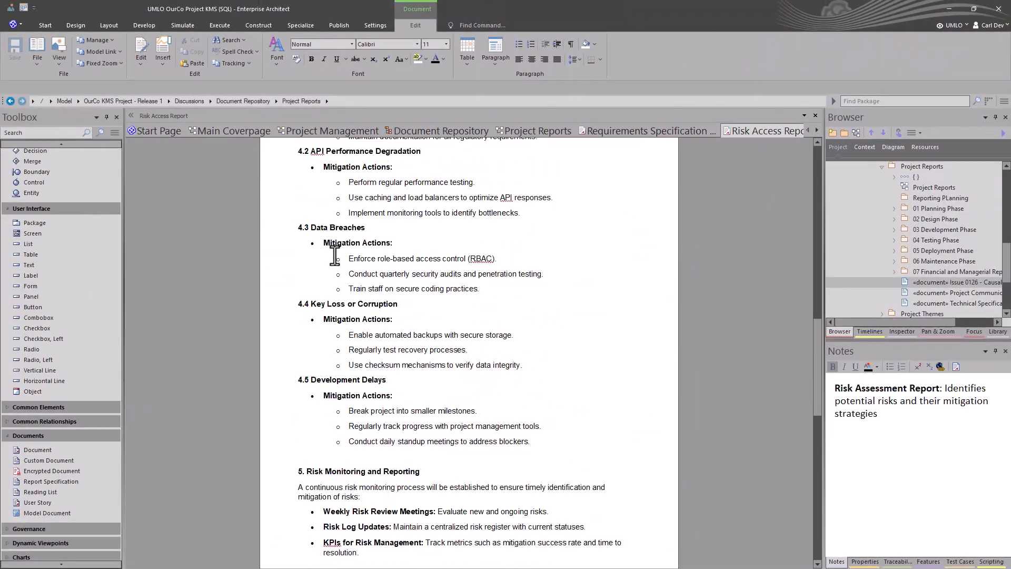
scroll(336, 256, "down", 4)
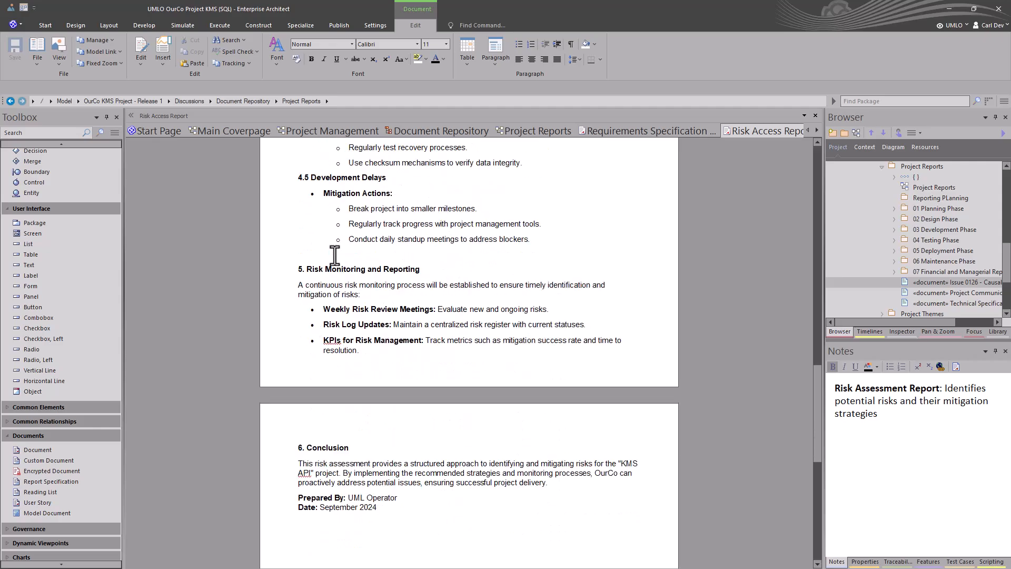
scroll(335, 256, "up", 20)
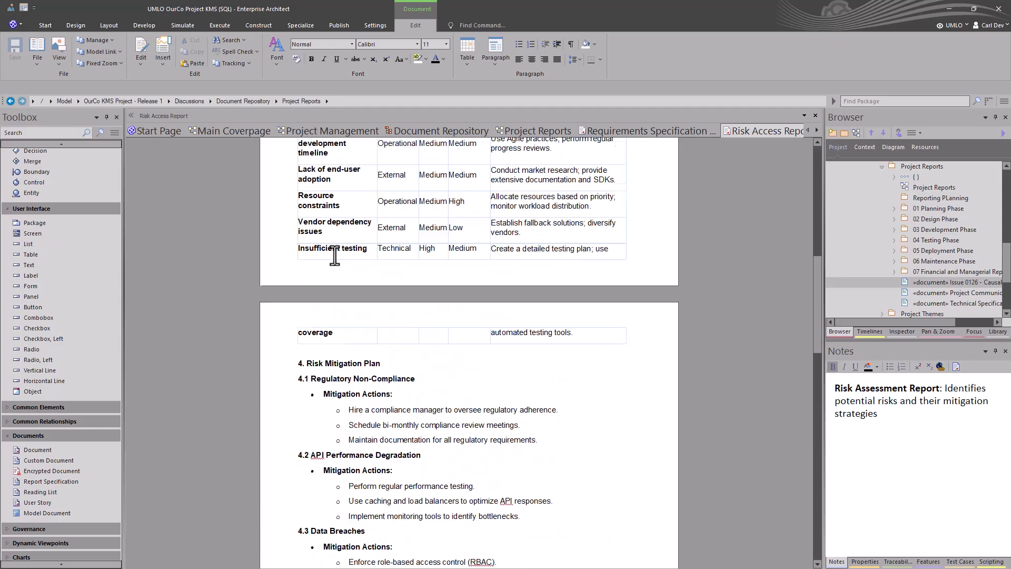
scroll(335, 256, "up", 1)
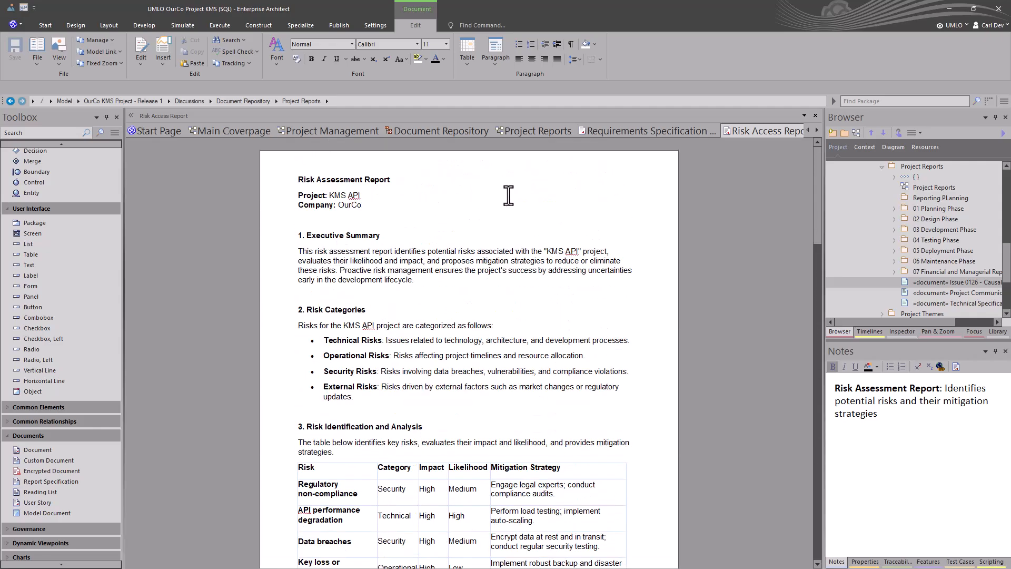
Close the Requirements Specification Report and return to the Project Reports diagram.
left_click(615, 132)
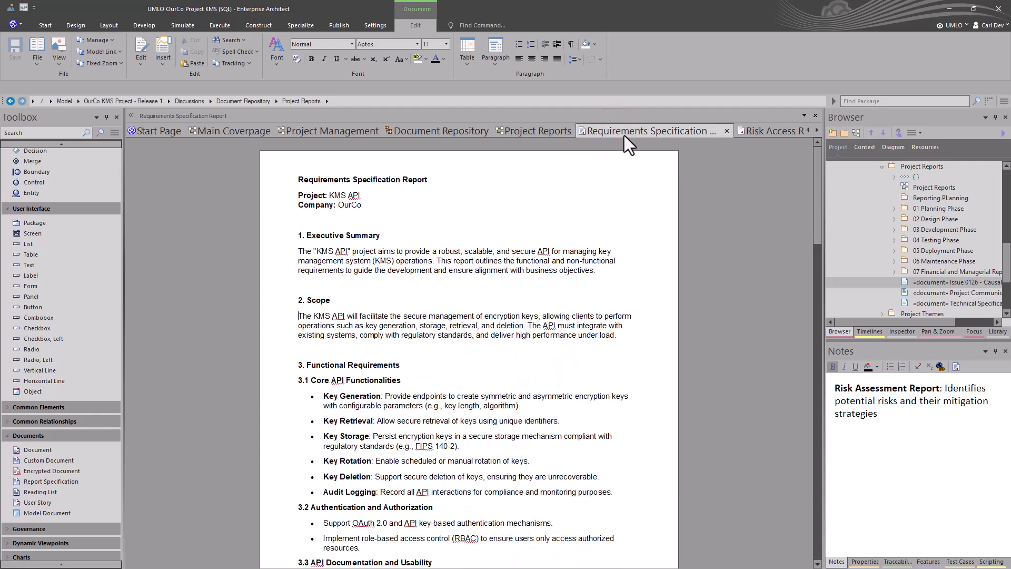
left_click(727, 130)
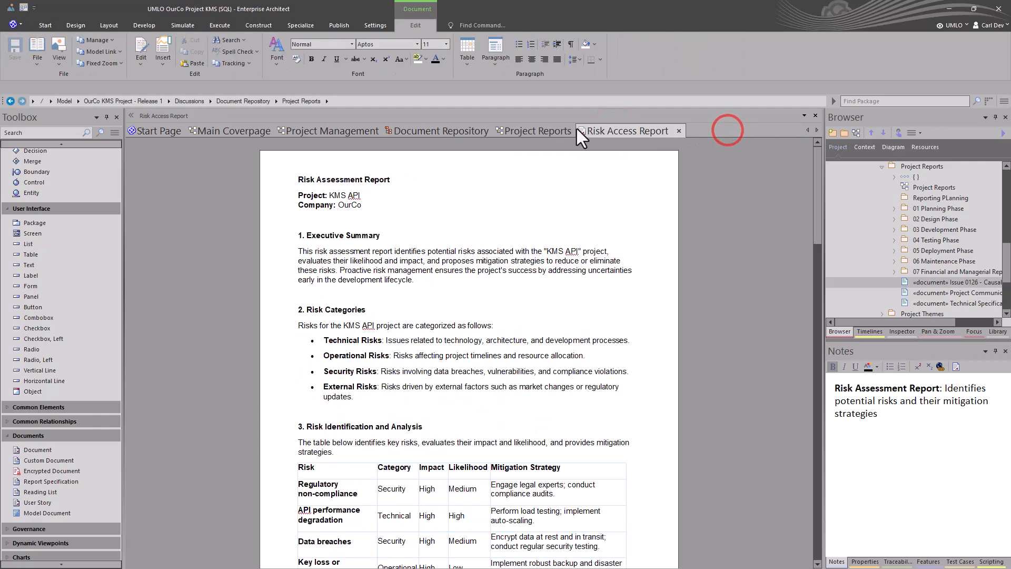
left_click(527, 131)
left_click(440, 320)
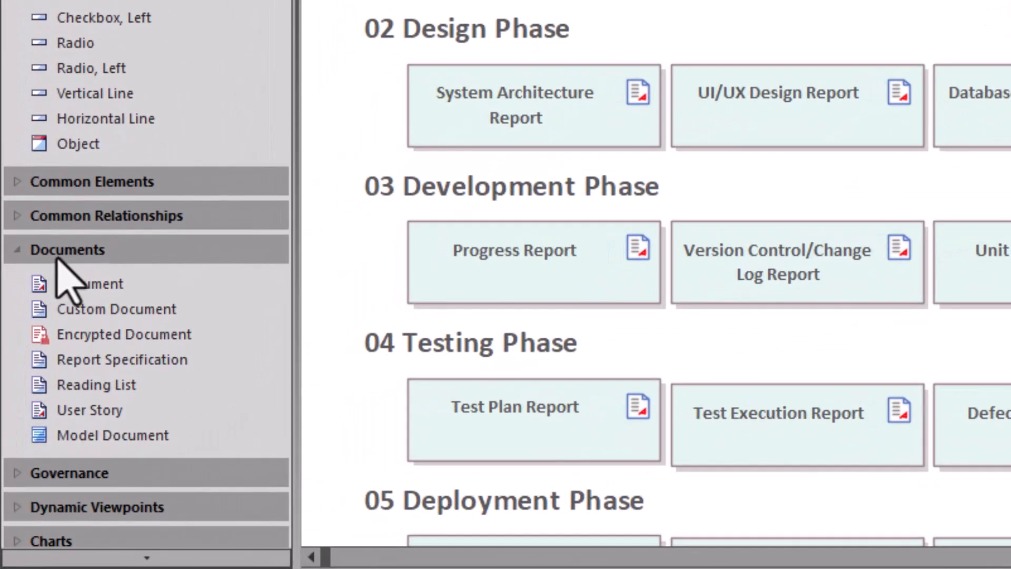
Add a new Document element to the blank area below the Stakeholder Analysis and Requirements Specification reports.
left_click(25, 437)
left_click(8, 364)
left_click(74, 399)
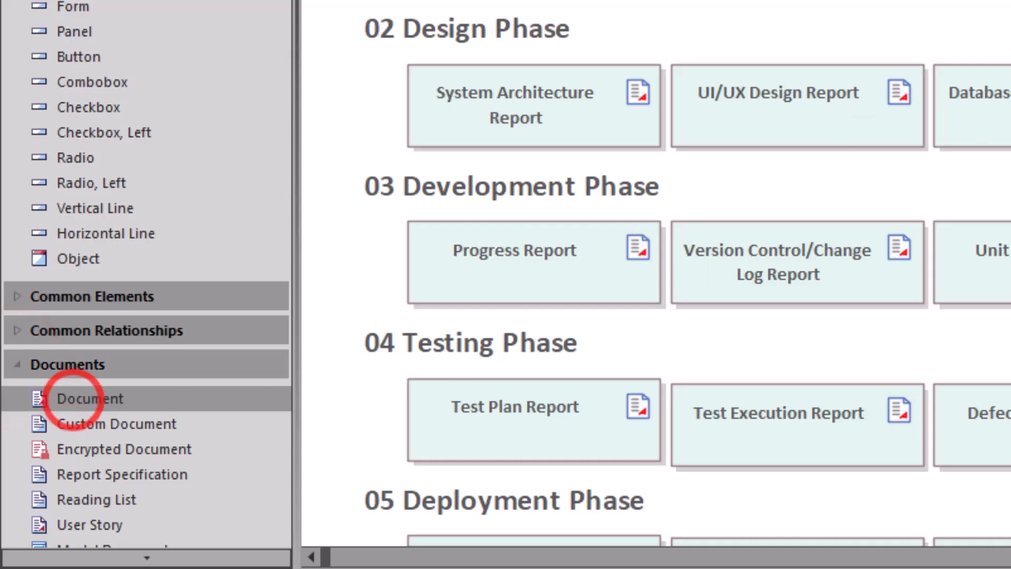
left_click(822, 113)
left_click(575, 335)
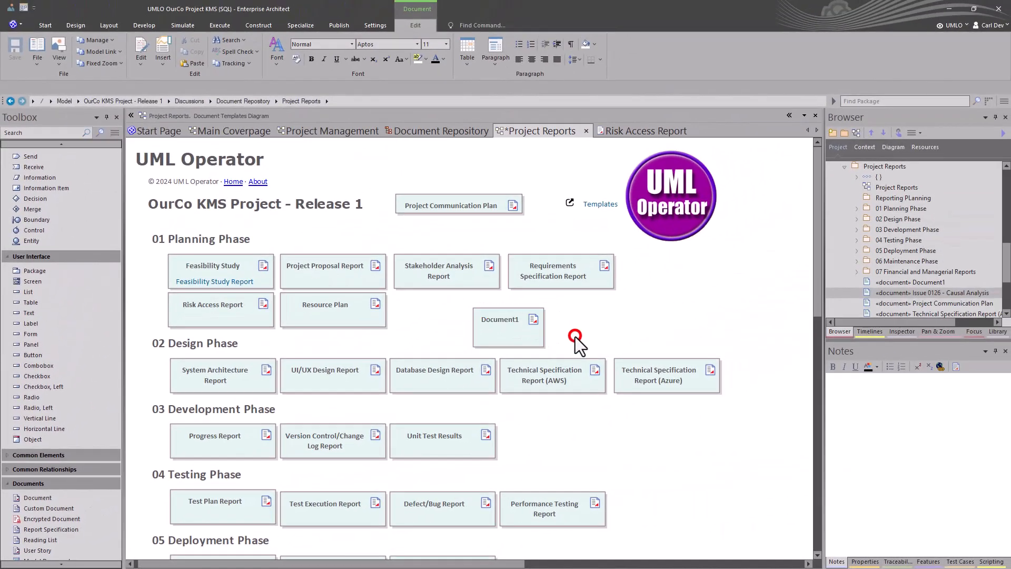
Add a second Document element beside the new one on the Project Reports diagram, using the diagram's element insertion shortcut list.
left_click(601, 315)
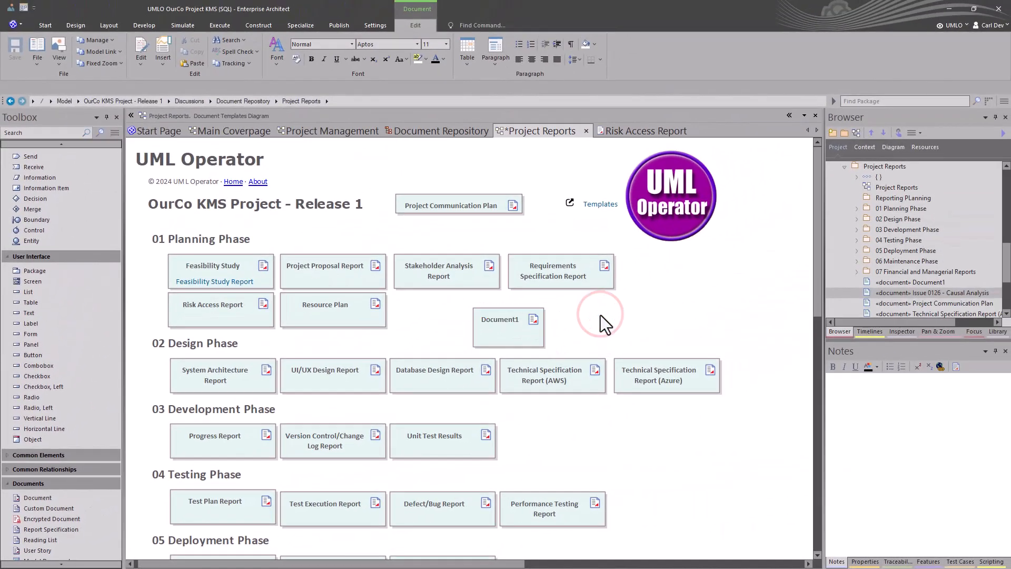
key("space")
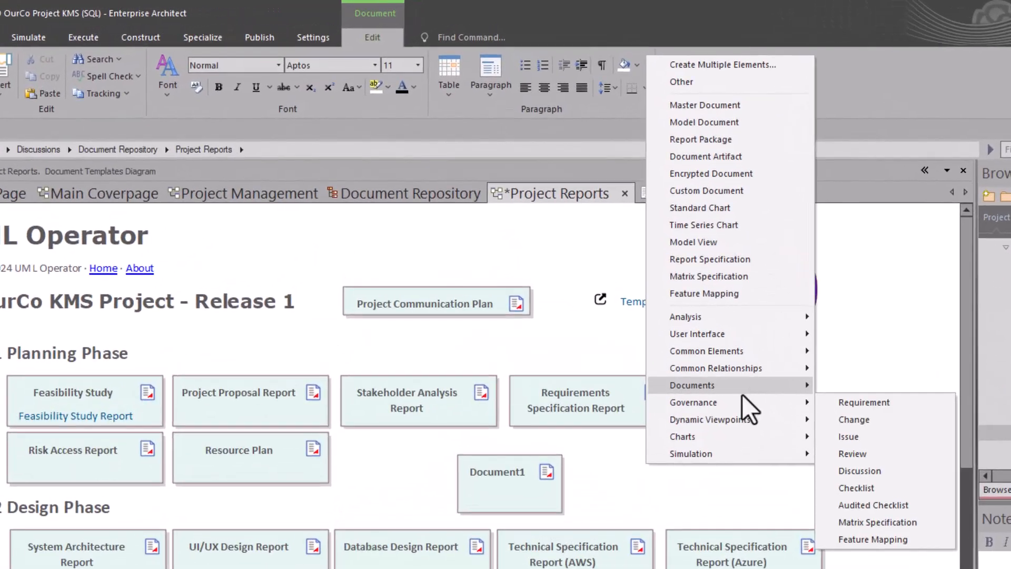
mouse_move(741, 394)
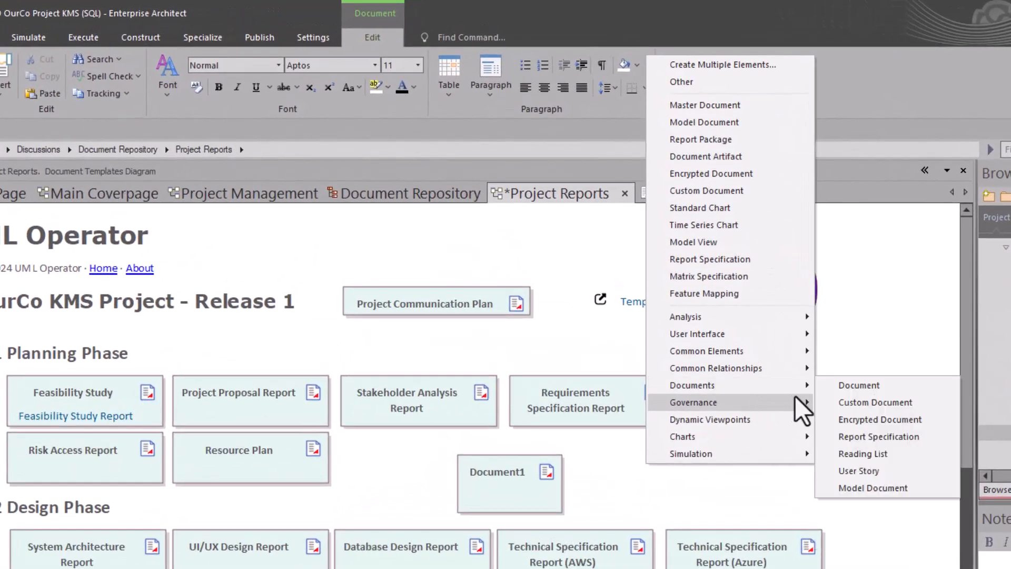
left_click(845, 384)
left_click_drag(681, 498, 628, 488)
left_click(792, 484)
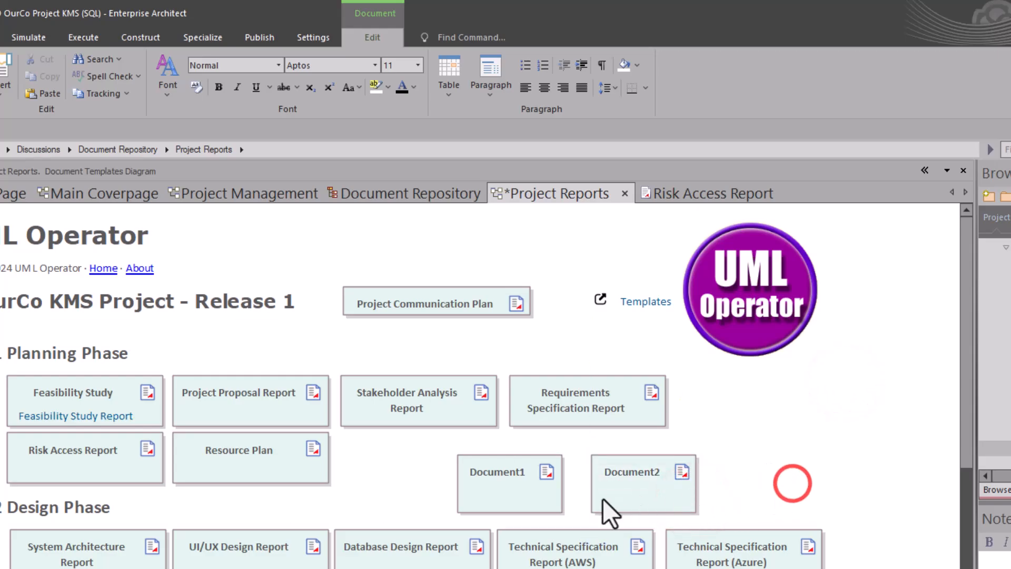
Create a linked document for the Document2 element from the Risk Plan system template.
left_click(644, 494)
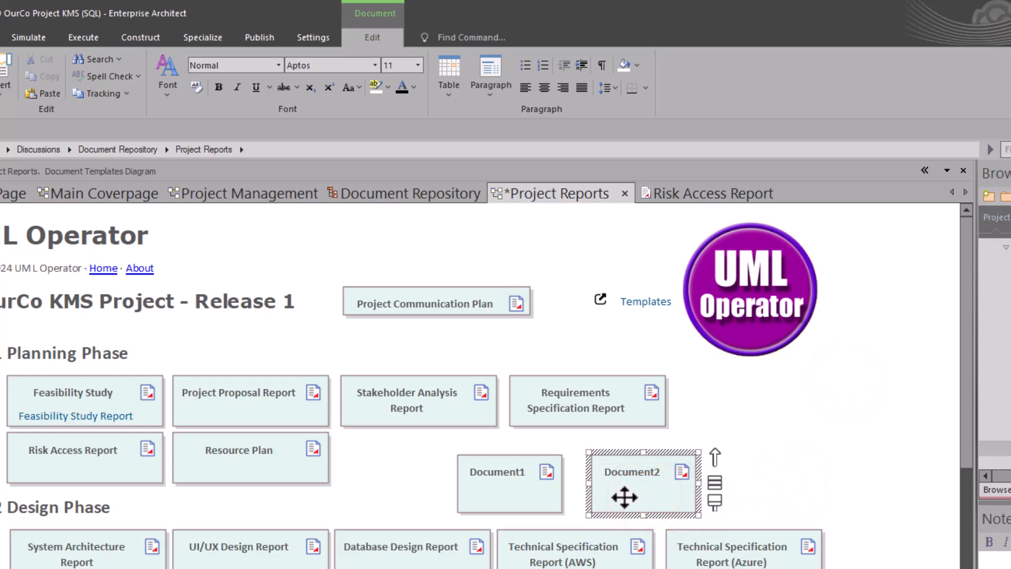
double_click(625, 495)
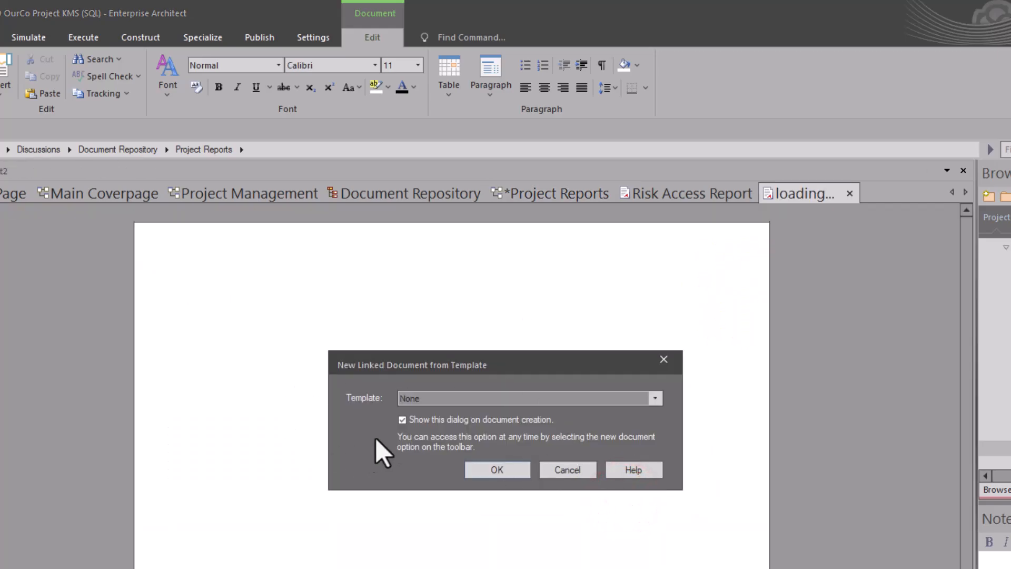
left_click(655, 399)
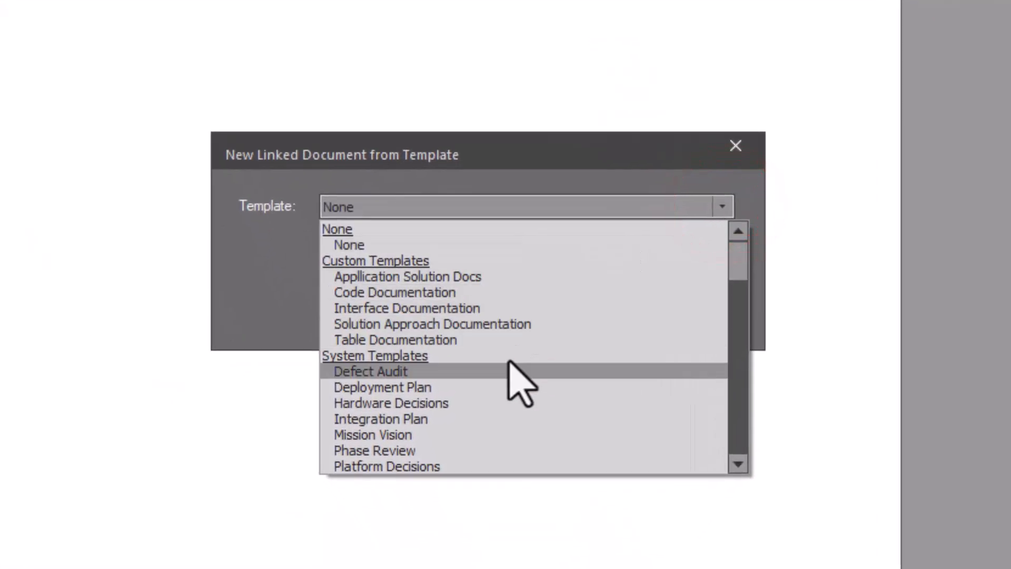
scroll(509, 363, "down", 2)
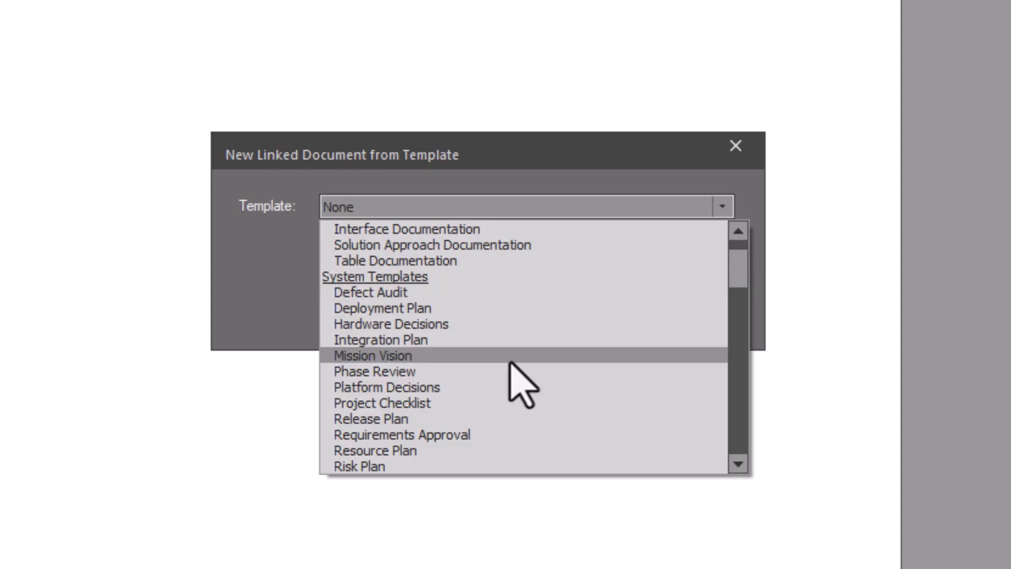
left_click(390, 466)
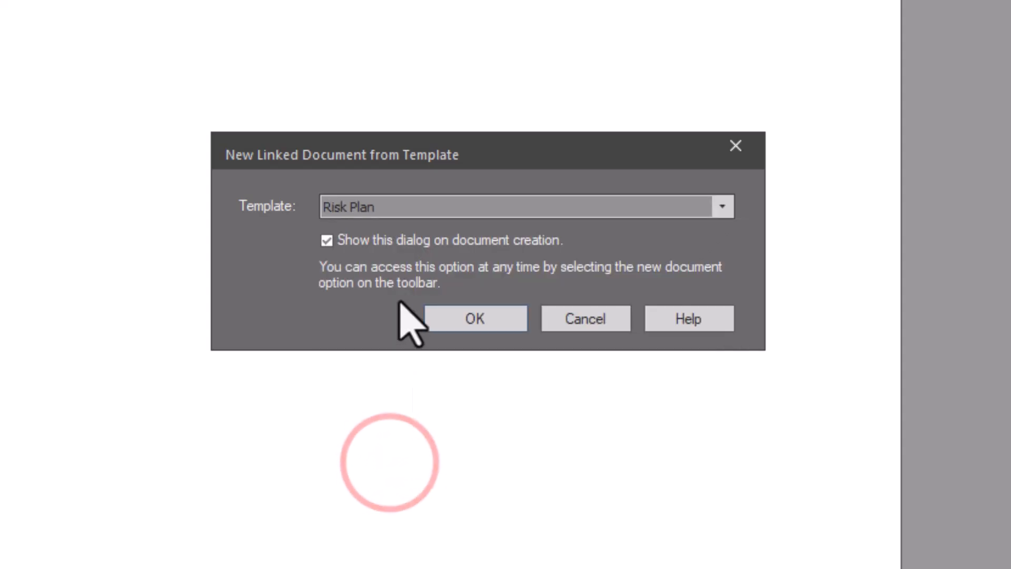
left_click(461, 319)
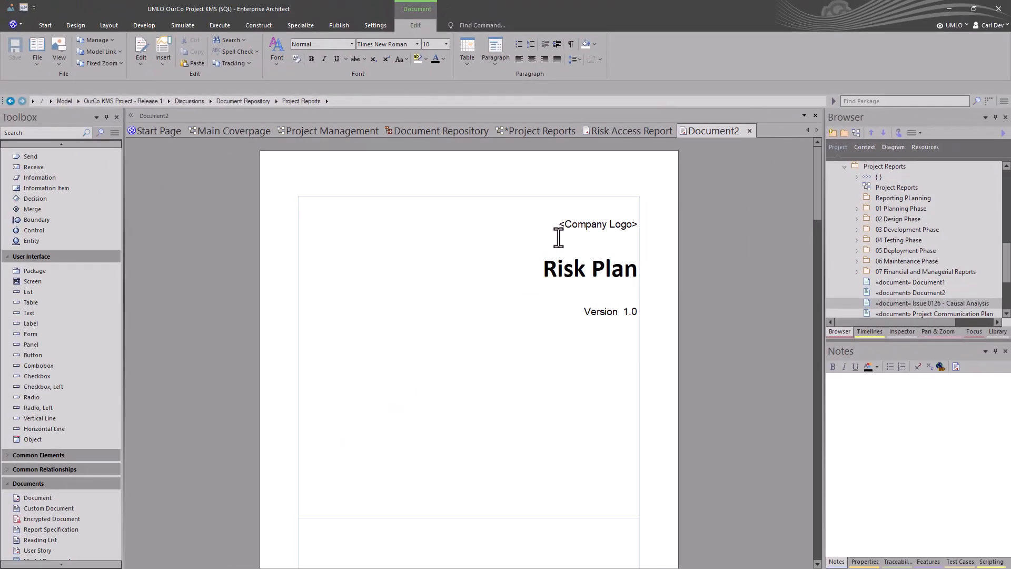
Review the Risk Plan template document from the company logo placeholder through the Action Plans section.
left_click(554, 225)
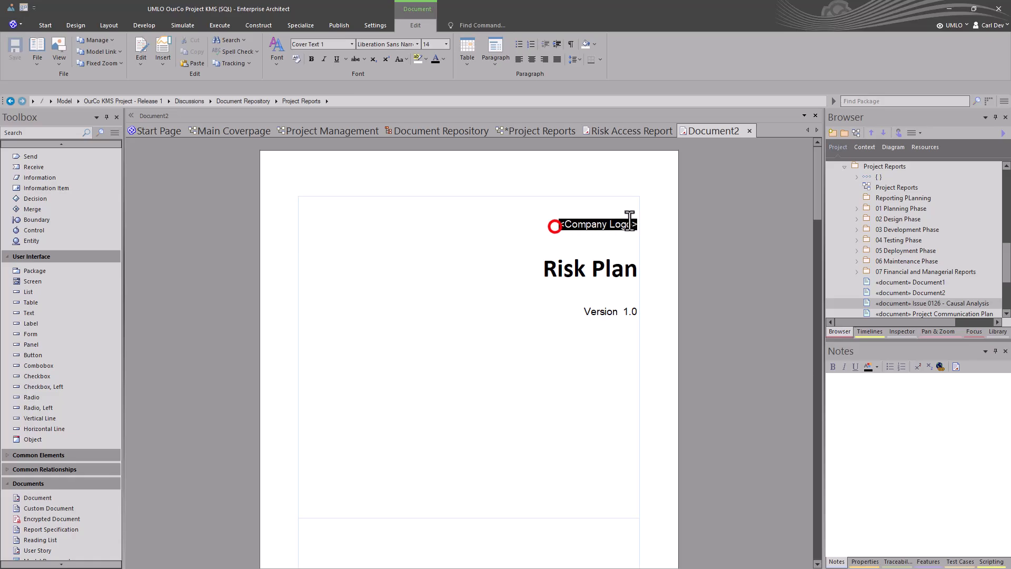
scroll(591, 307, "down", 2)
scroll(591, 307, "down", 15)
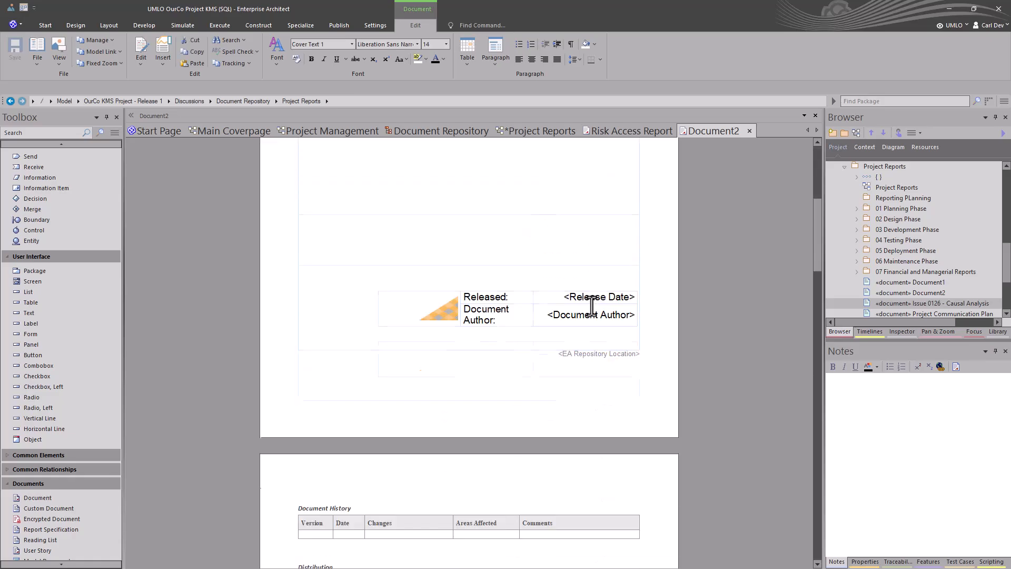
scroll(514, 375, "down", 14)
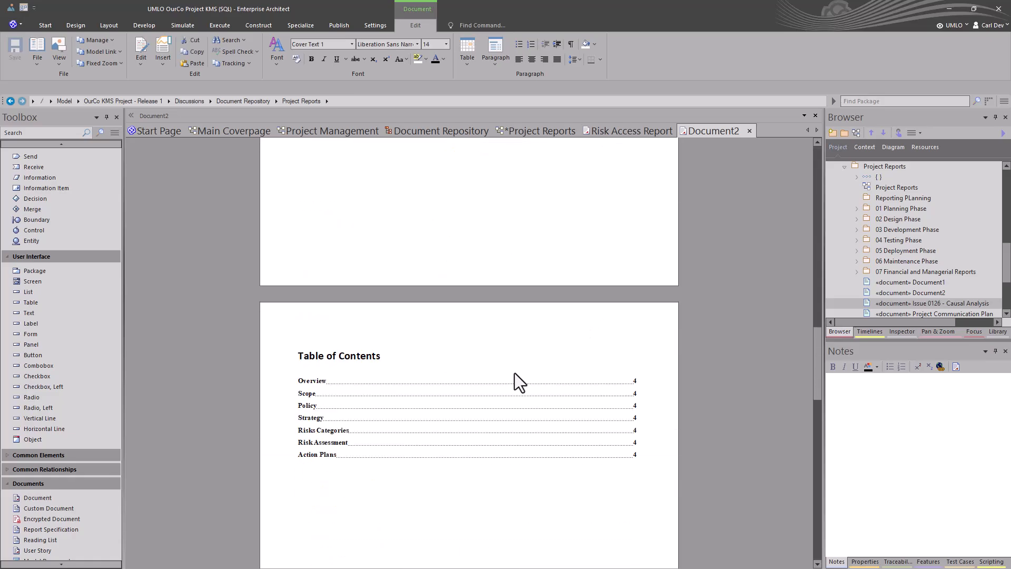
scroll(512, 378, "down", 3)
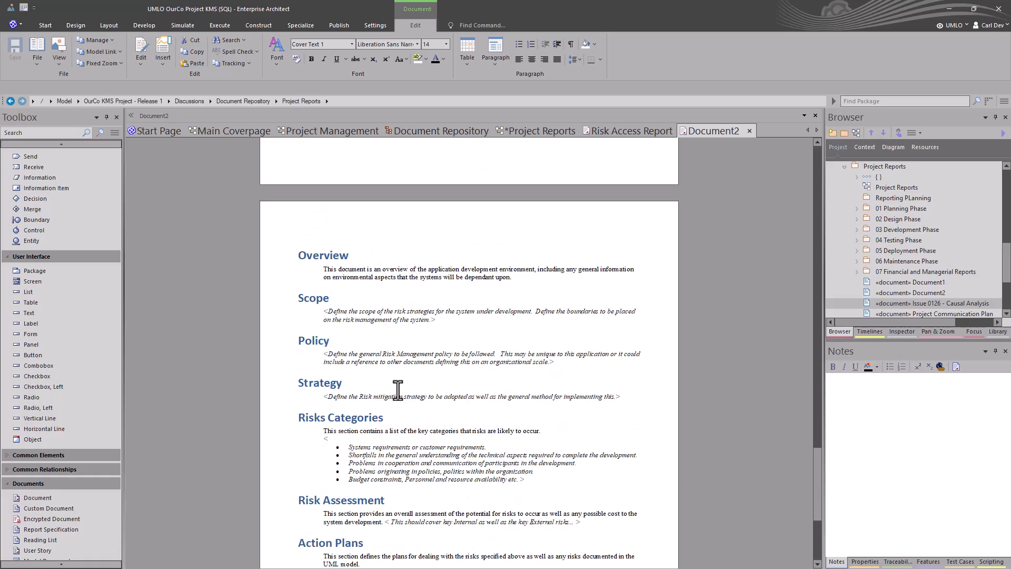
scroll(396, 420, "down", 3)
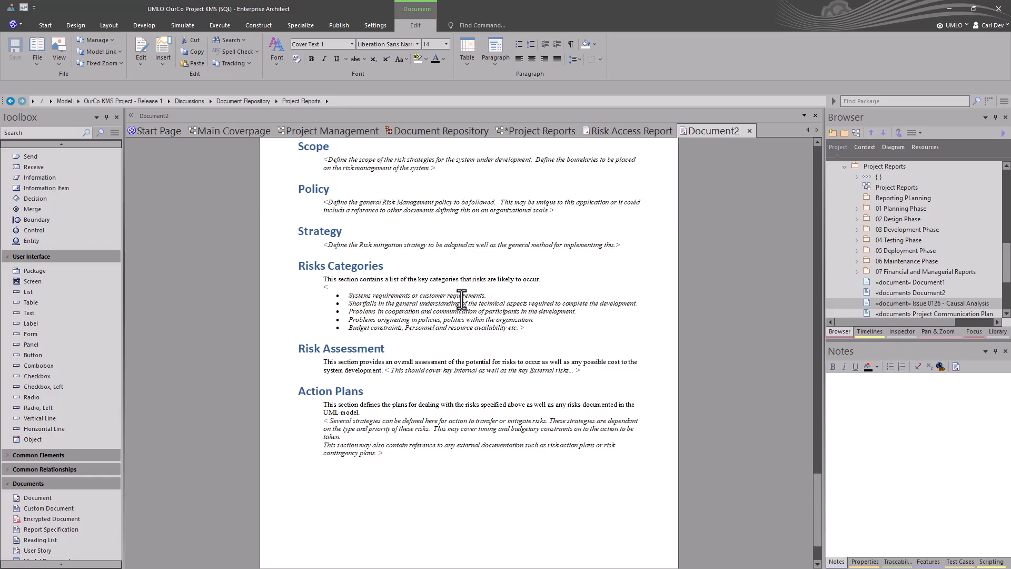
Switch to the Risk Access Report and examine its risk table, mitigation plan and monitoring sections for comparison.
left_click(610, 136)
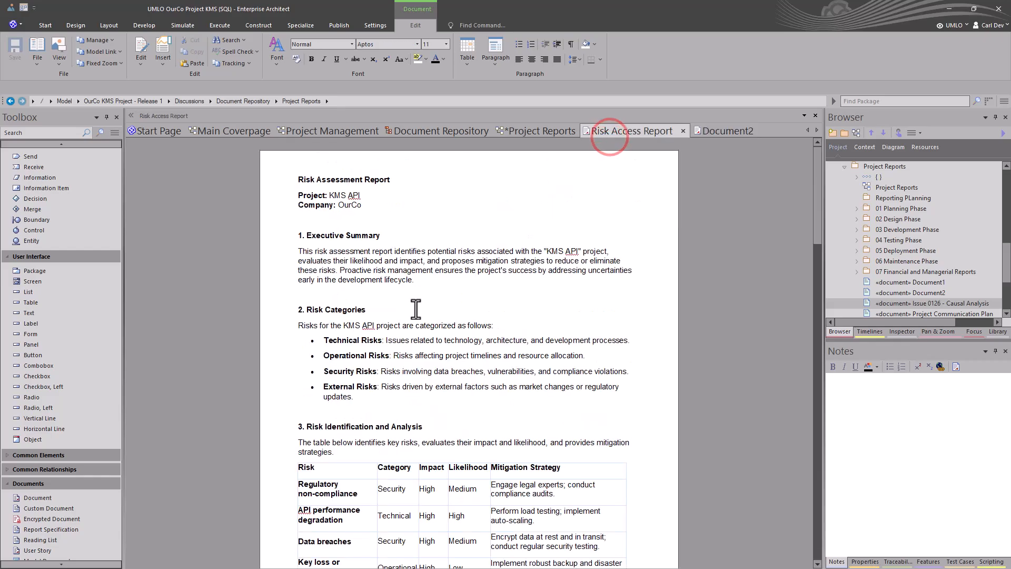
scroll(415, 309, "down", 2)
scroll(415, 309, "down", 3)
scroll(416, 309, "down", 9)
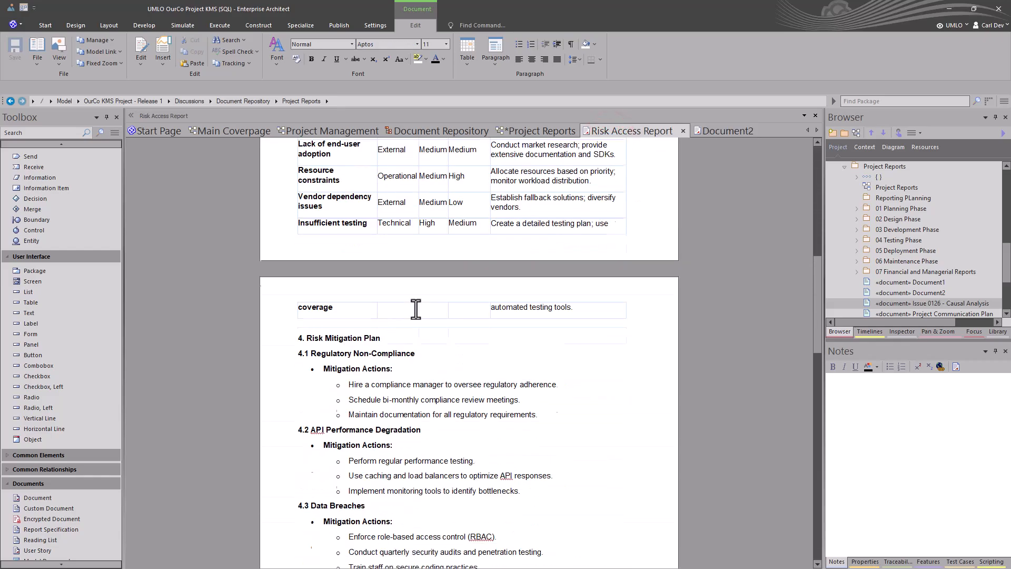
scroll(416, 310, "down", 2)
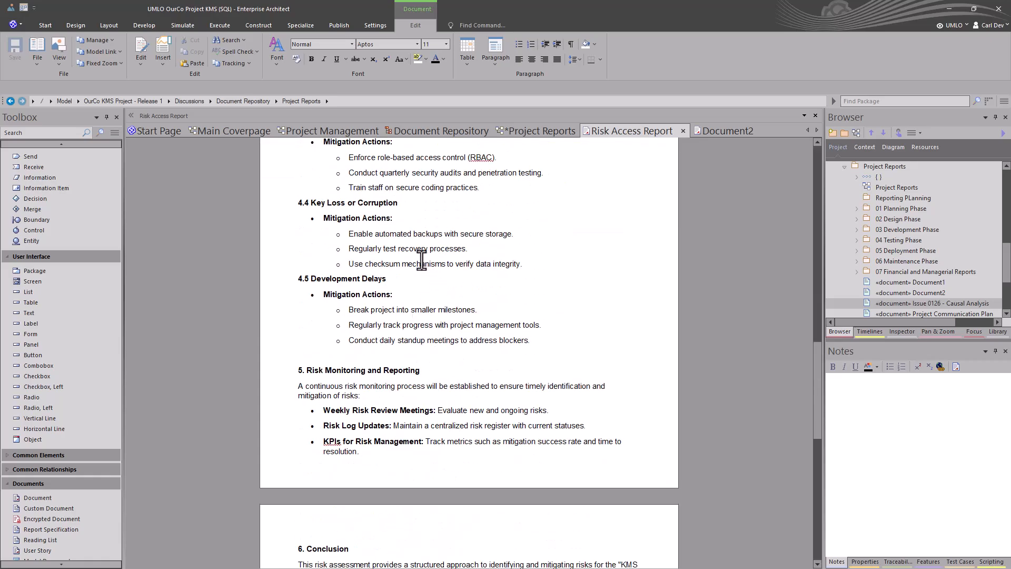
Finish reading the Risk Access Report through its Conclusion section, and close the Document2 and Risk Access Report documents.
scroll(396, 331, "down", 2)
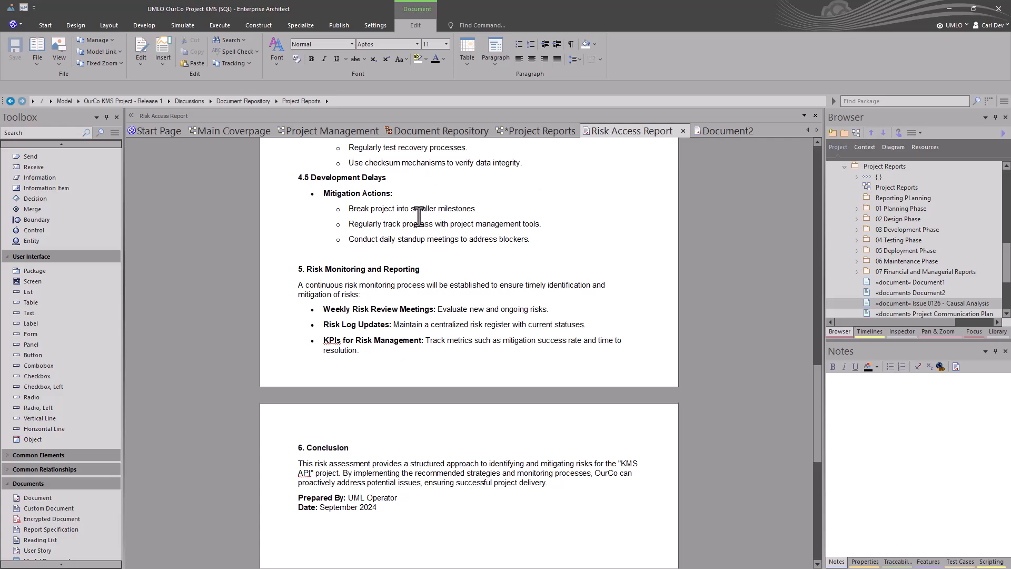
left_click(529, 130)
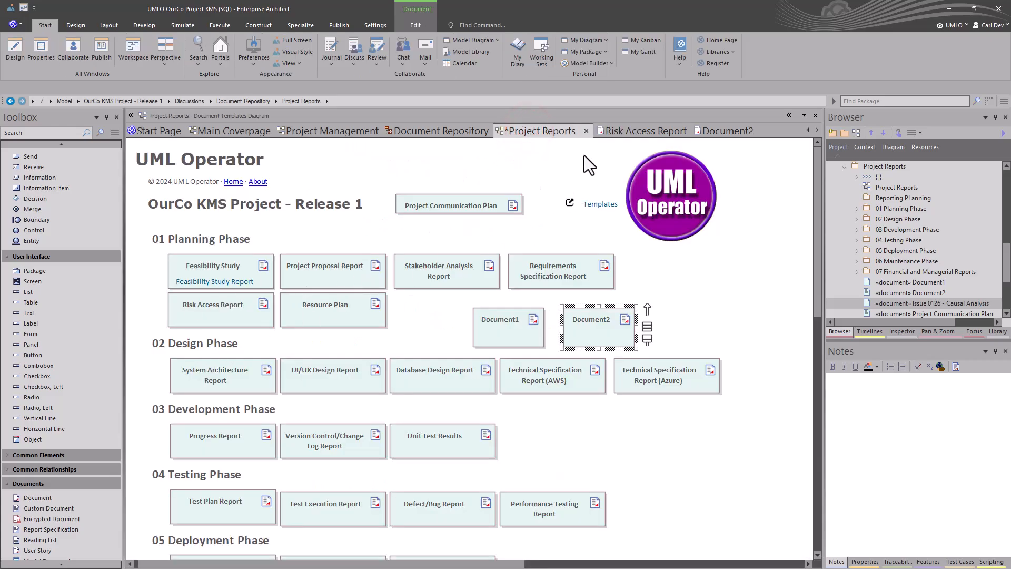
left_click(613, 131)
left_click(716, 127)
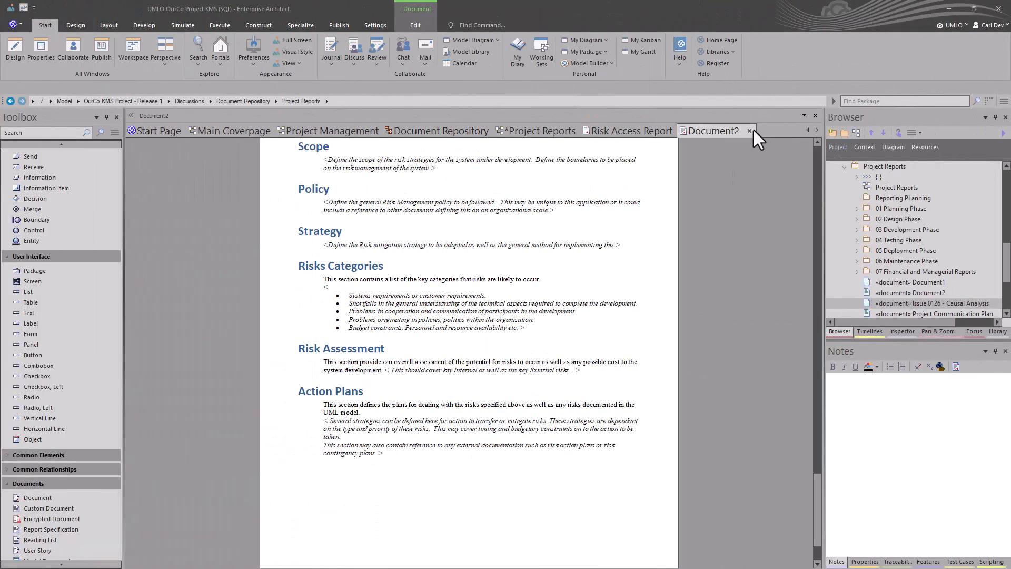
left_click(750, 131)
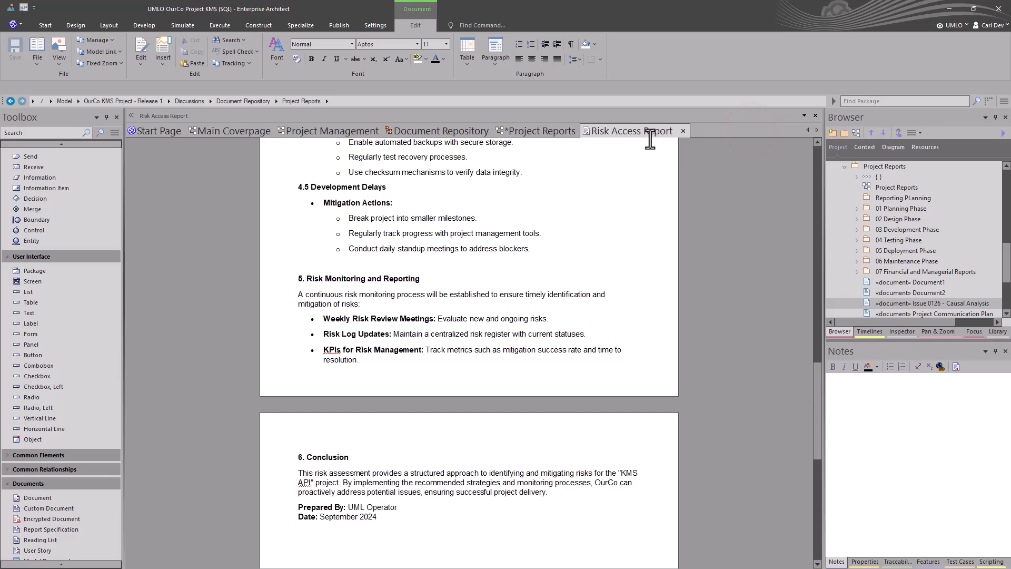
left_click(683, 131)
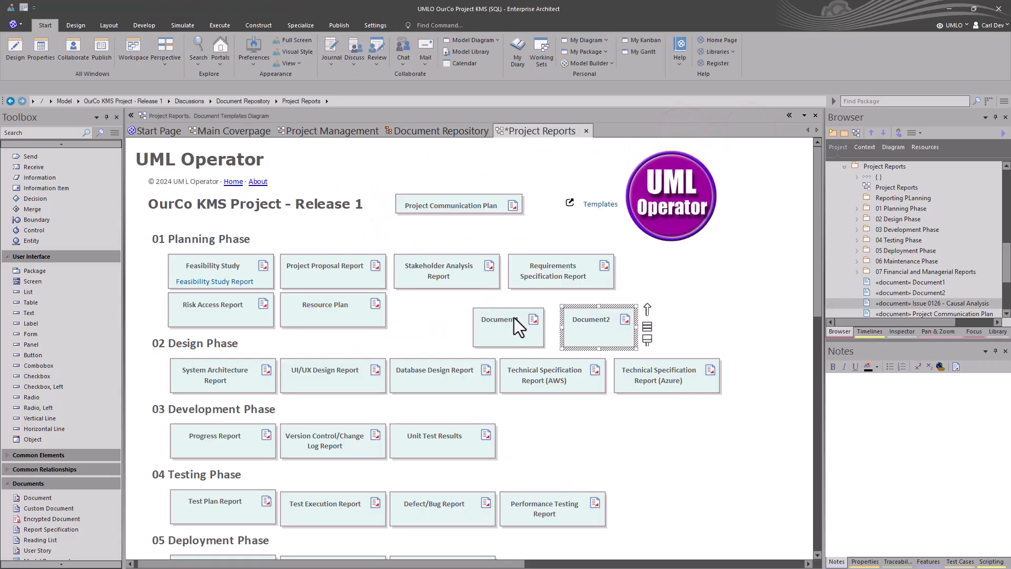
Move the Document1 and Document2 elements to the empty area far to the right of the Planning Phase reports.
left_click(447, 307)
left_click_drag(523, 332, 822, 305)
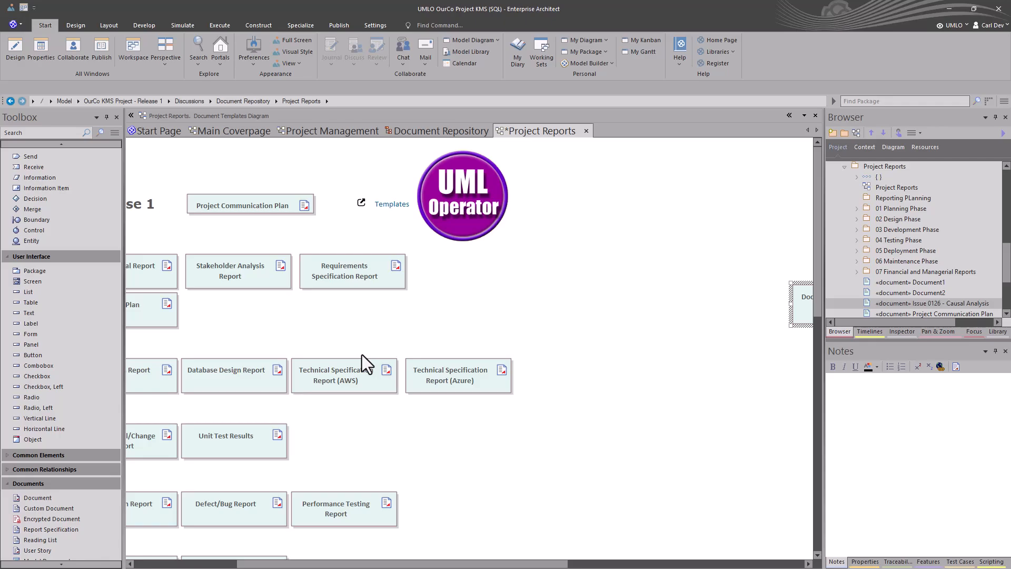
scroll(362, 355, "left", 4)
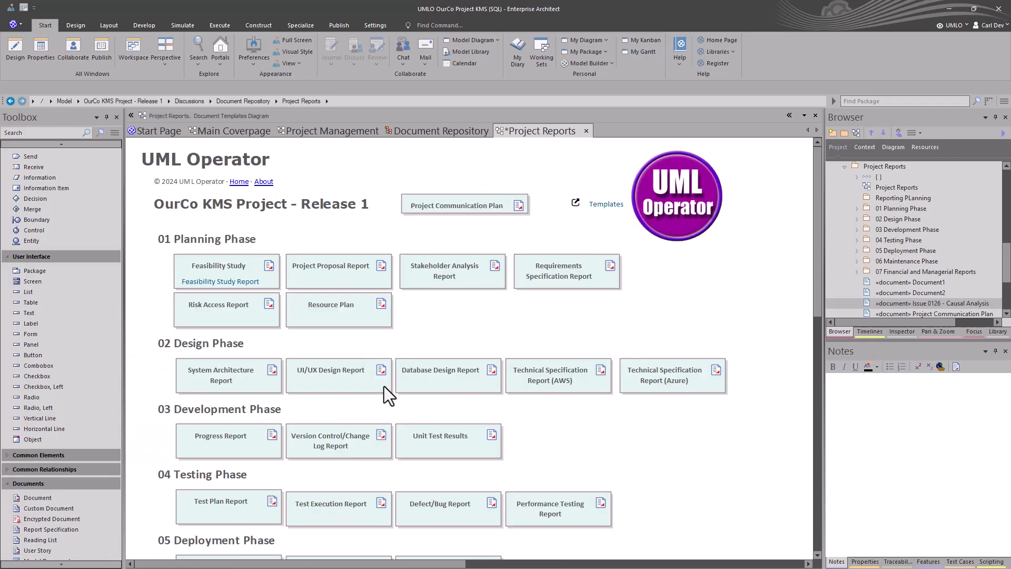
Open the Requirements Specification Report linked document and review it from the Executive Summary through Conclusion and Next Steps.
double_click(542, 282)
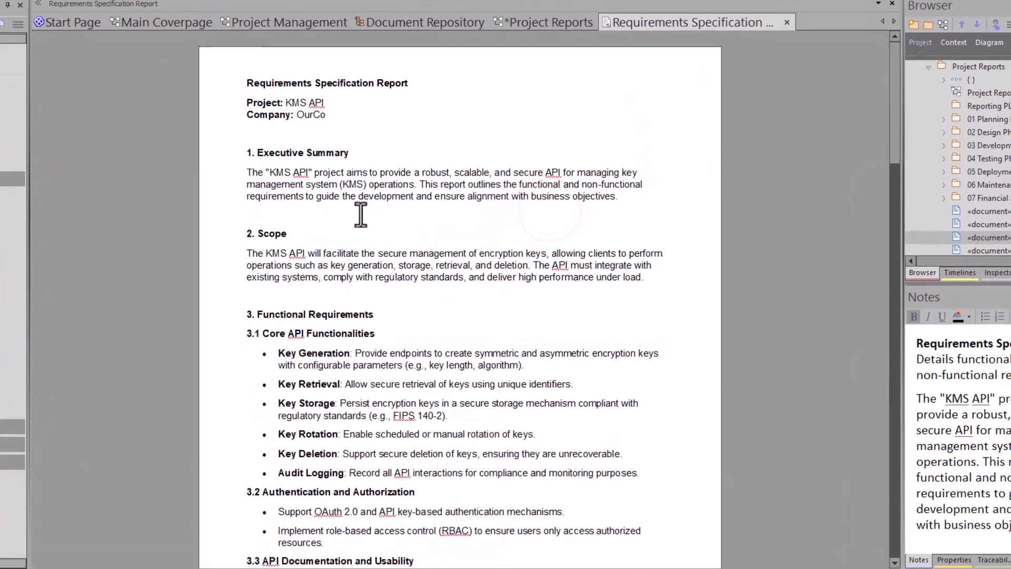
scroll(310, 154, "down", 2)
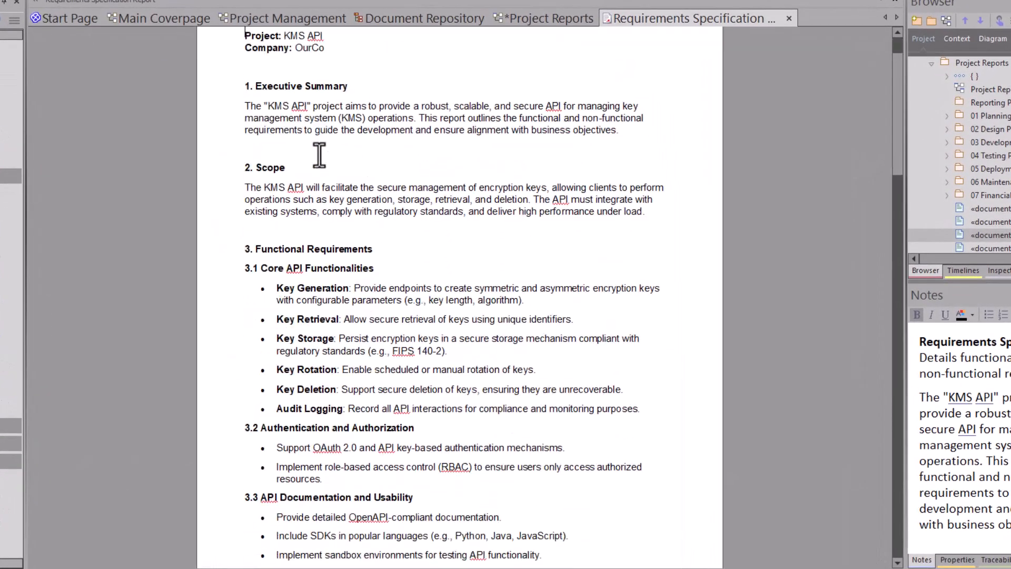
scroll(320, 155, "down", 20)
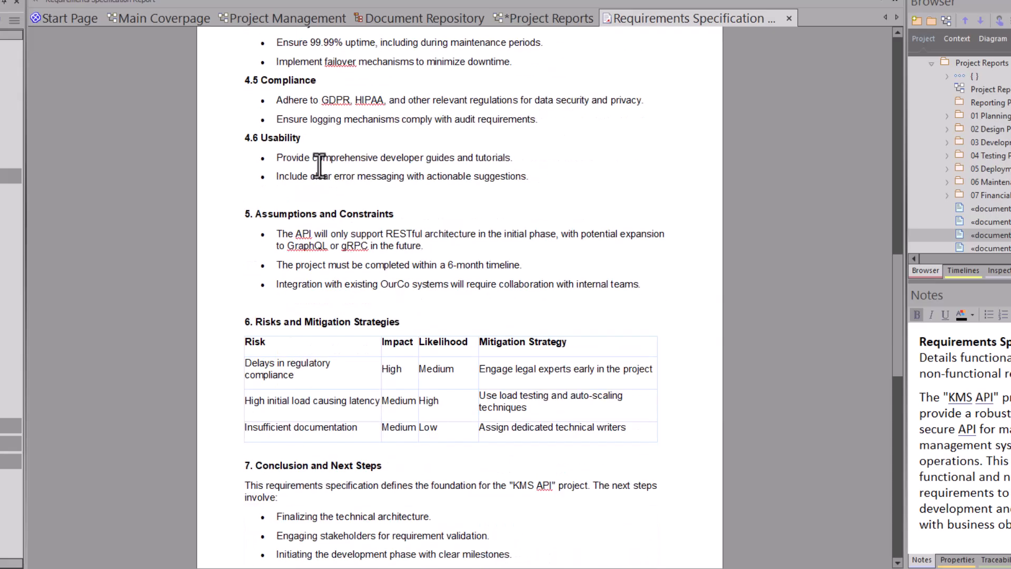
scroll(319, 166, "down", 10)
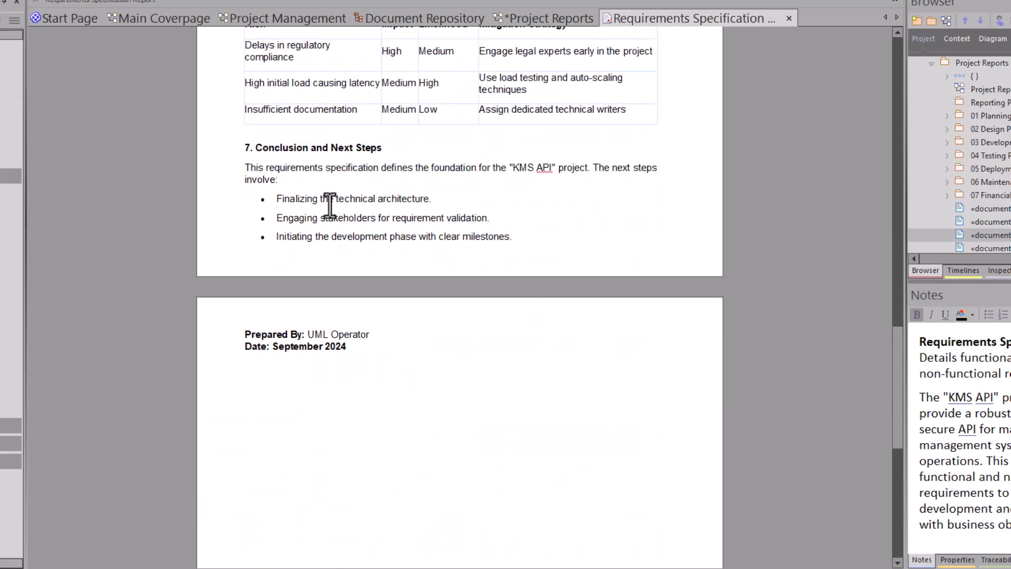
scroll(332, 203, "up", 20)
scroll(360, 235, "up", 5)
Move the Document1 element on the Project Reports diagram to just below the Requirements Specification Report element.
left_click(546, 21)
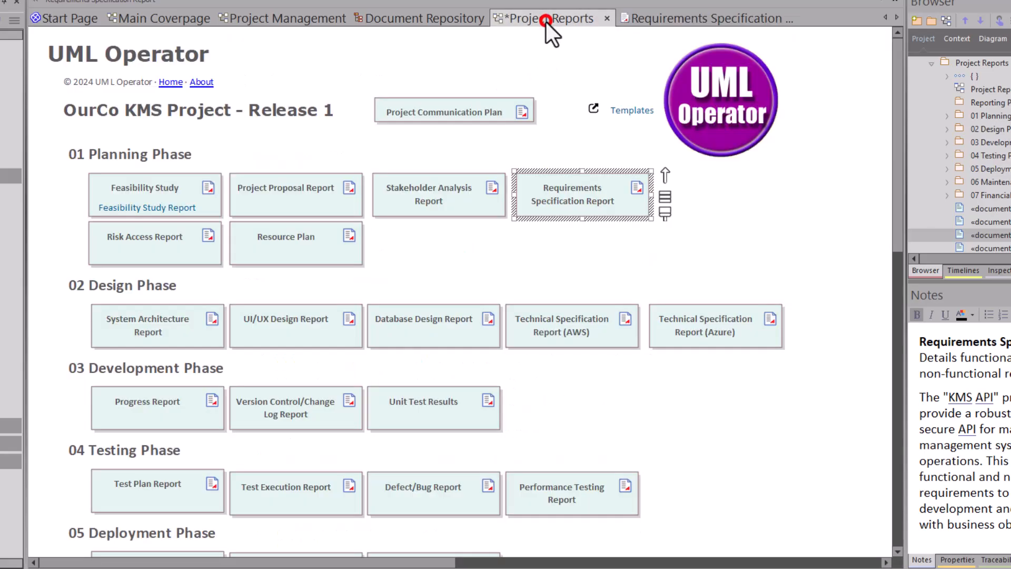
left_click(542, 255)
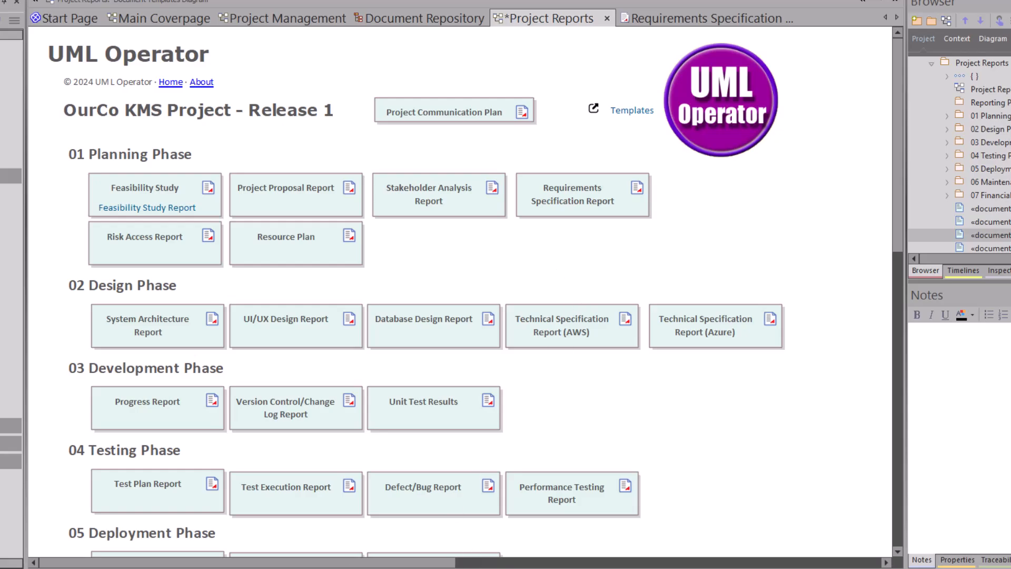
left_click_drag(350, 561, 501, 561)
left_click_drag(825, 233, 219, 251)
Create a linked document for the Document1 element from the Requirements Approval system template.
double_click(220, 251)
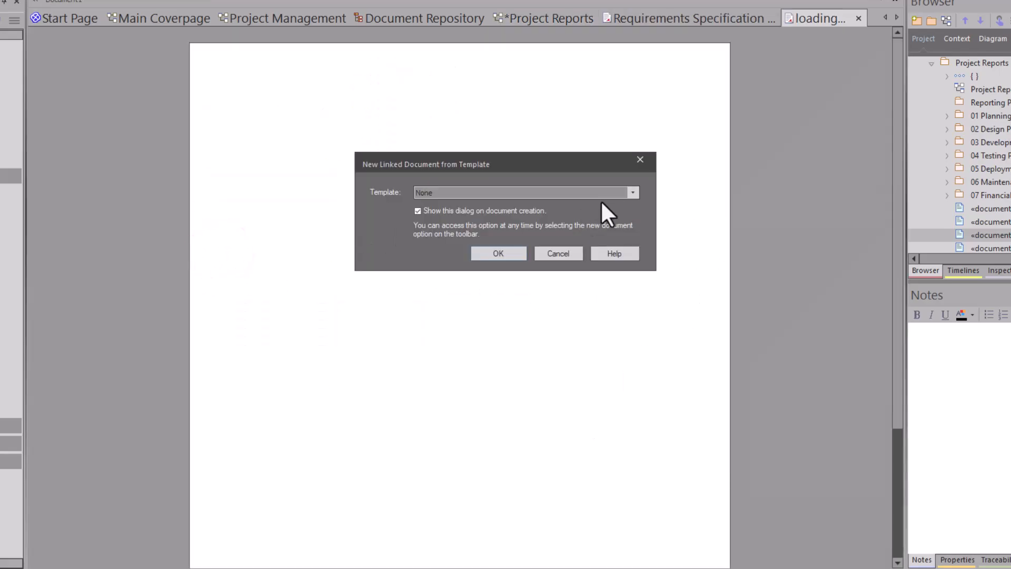
left_click(633, 193)
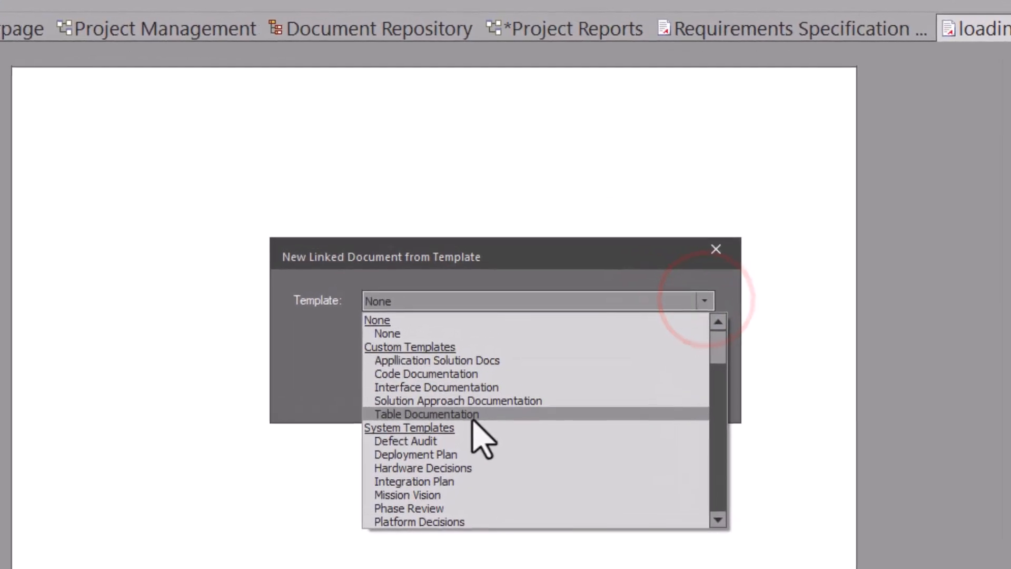
scroll(491, 280, "down", 3)
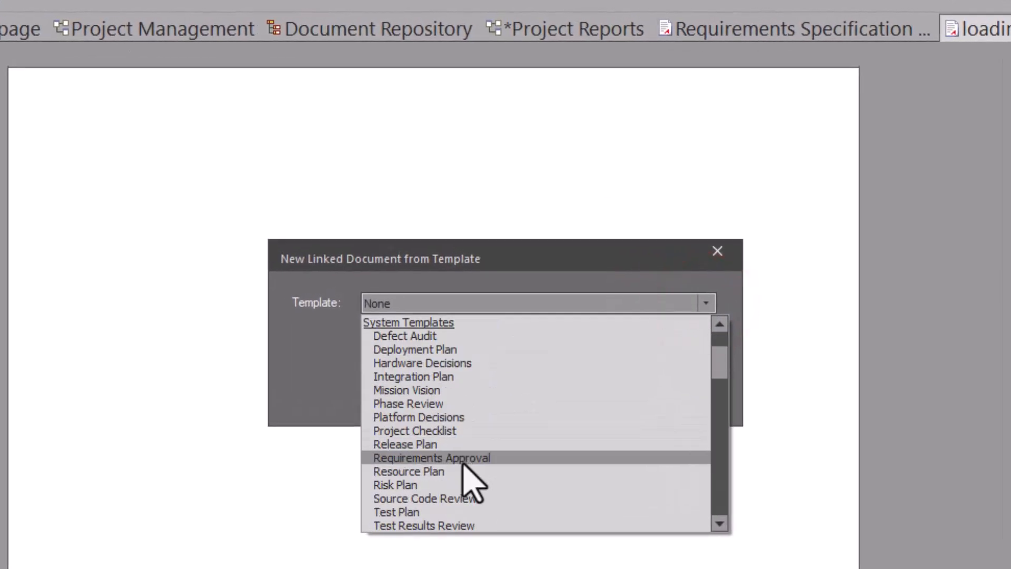
left_click(427, 457)
left_click(493, 399)
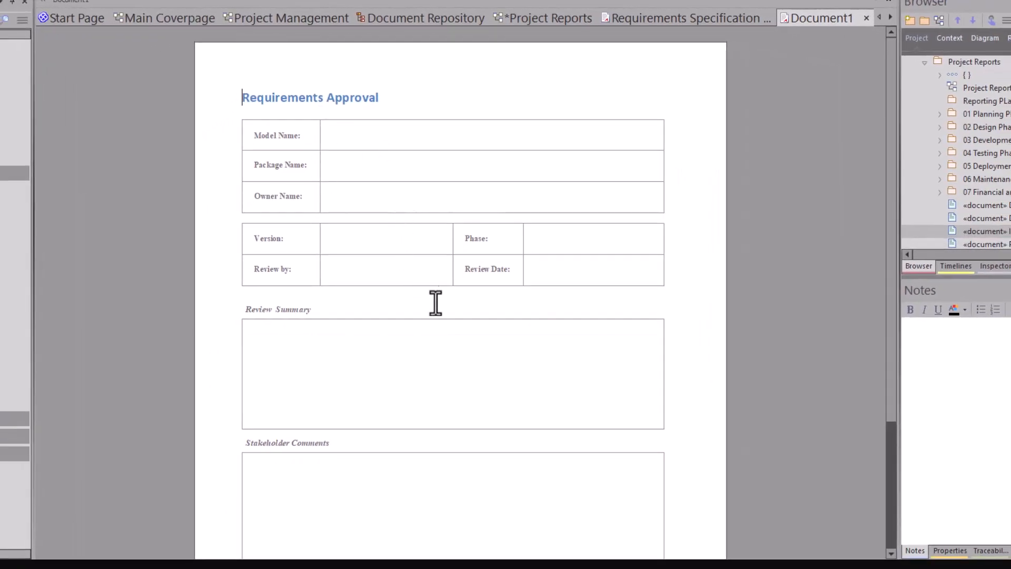
Review the Requirements Approval template down to its signature block and compare it with the Requirements Specification Report.
scroll(437, 305, "down", 3)
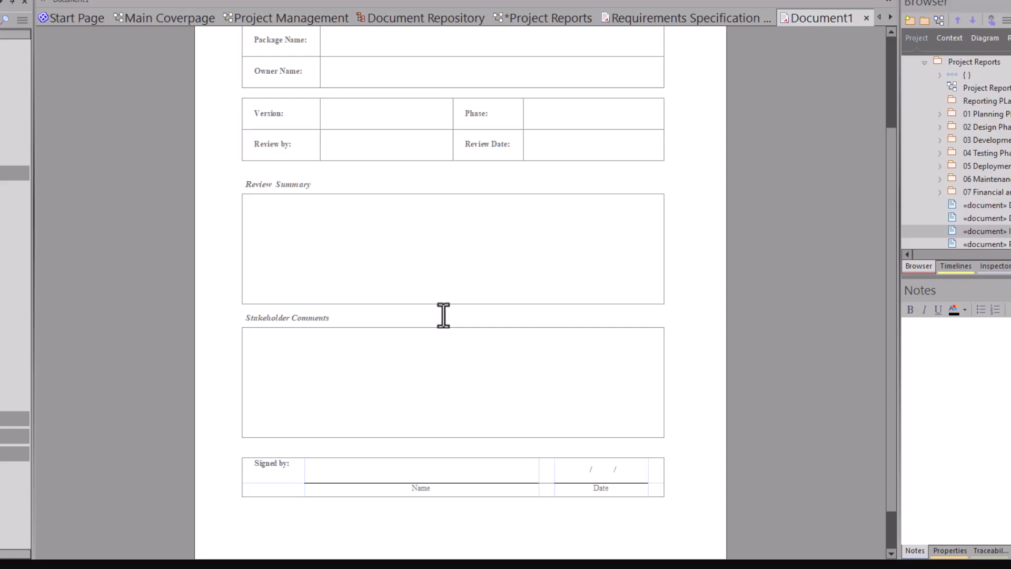
scroll(443, 316, "up", 3)
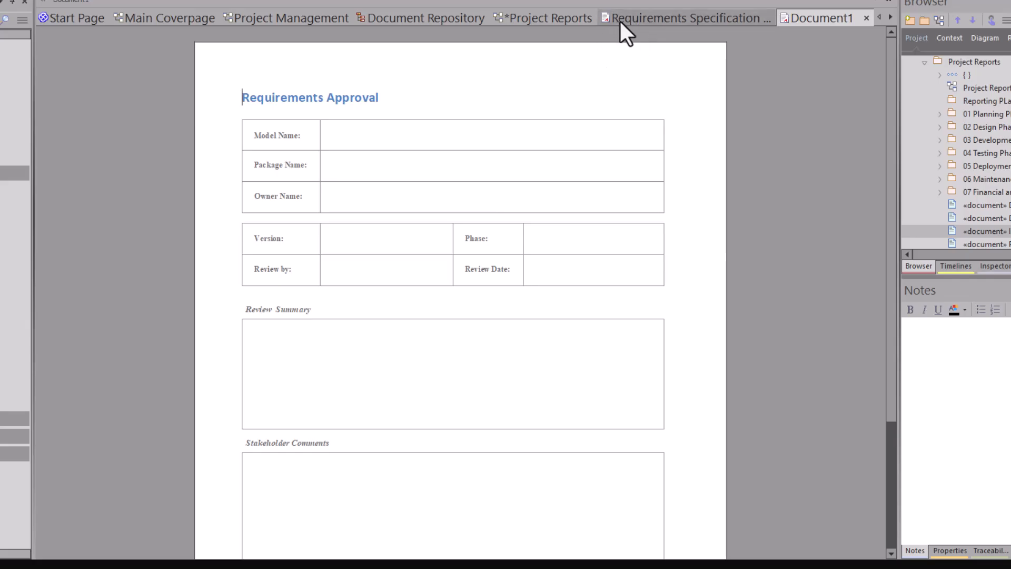
left_click(572, 21)
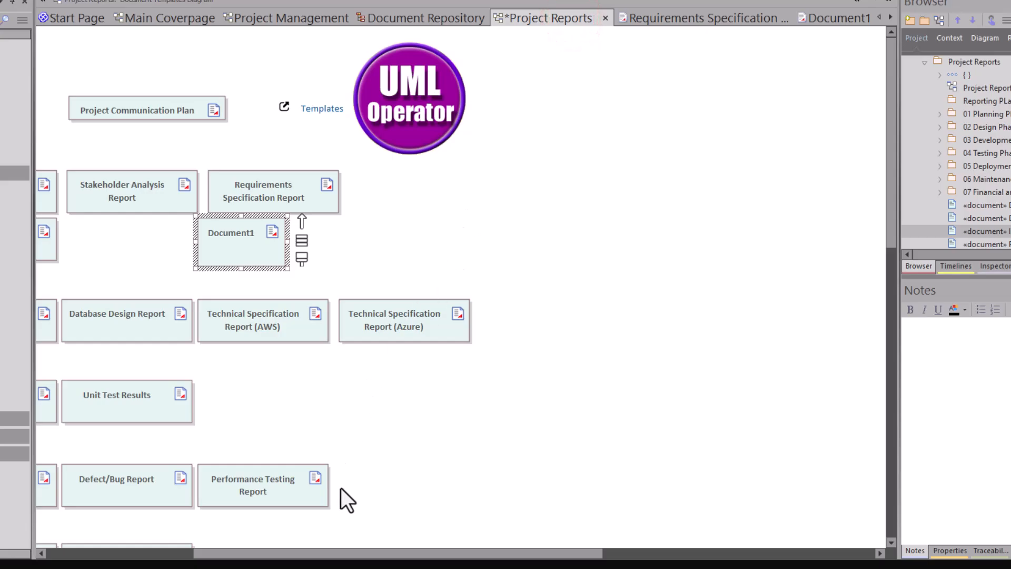
left_click_drag(331, 552, 182, 553)
double_click(563, 191)
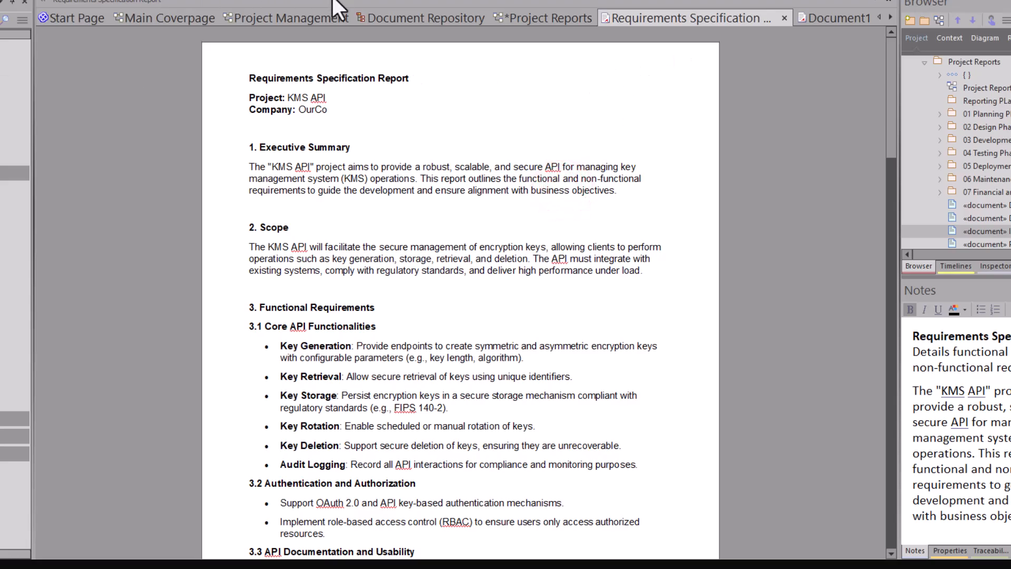
Go from the Main Coverpage to the Requirements Management diagram and open its Business Requirements diagram.
left_click(194, 19)
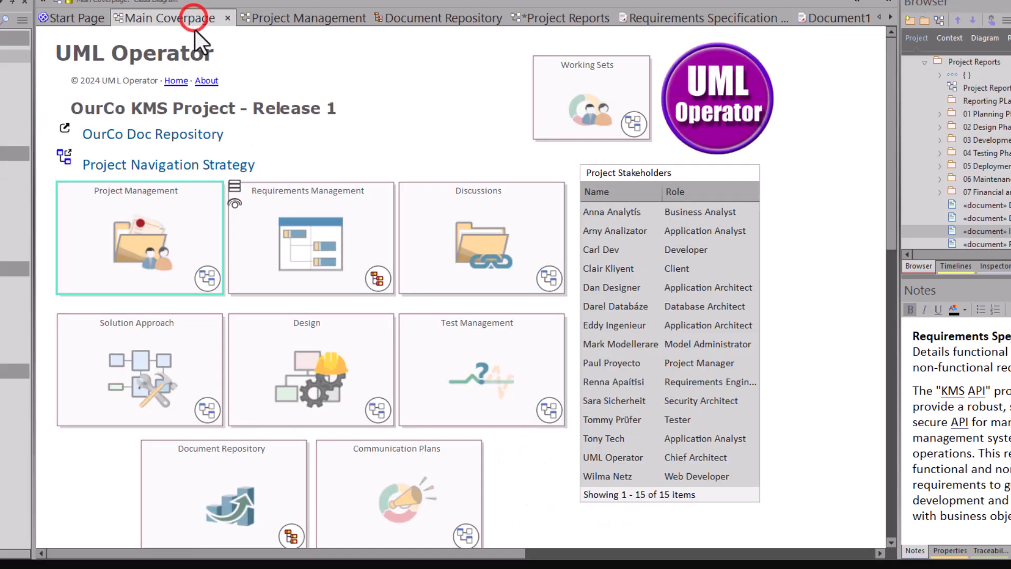
double_click(285, 262)
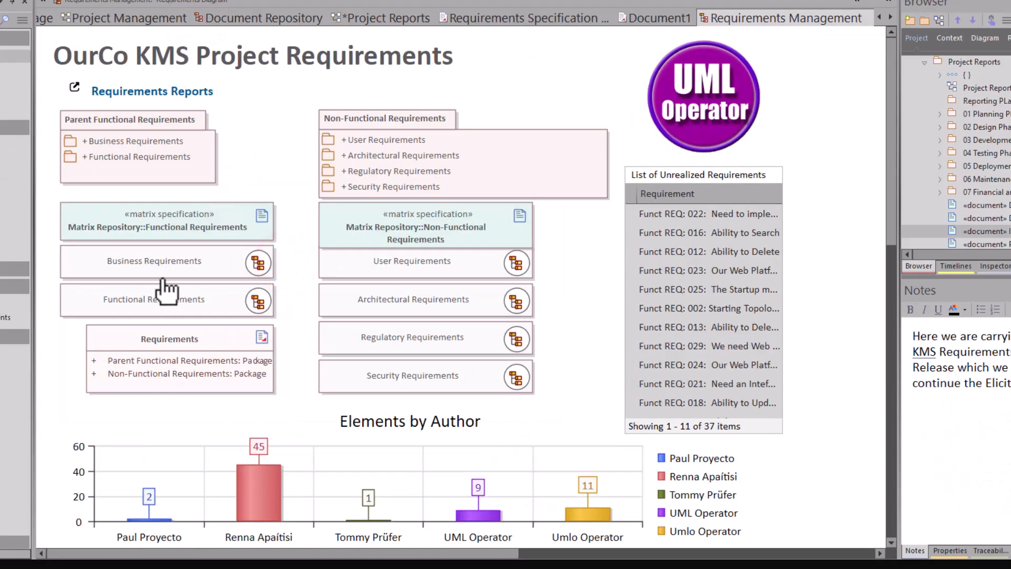
double_click(153, 263)
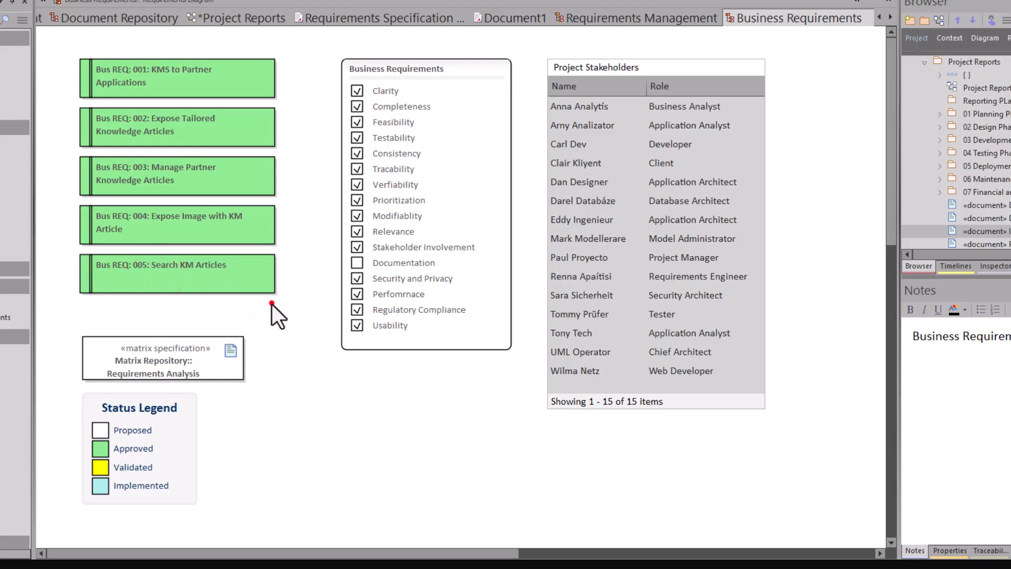
left_click(272, 305)
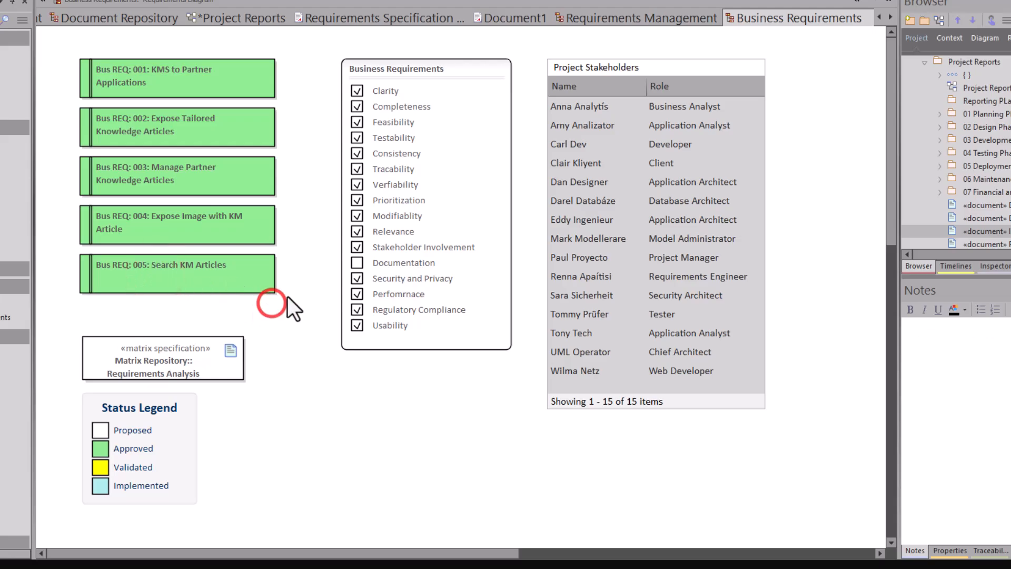
Locate requirement Bus REQ: 001 in the project Browser and open documentation generation for its parent Business Requirements package.
left_click(236, 85)
key("alt+g")
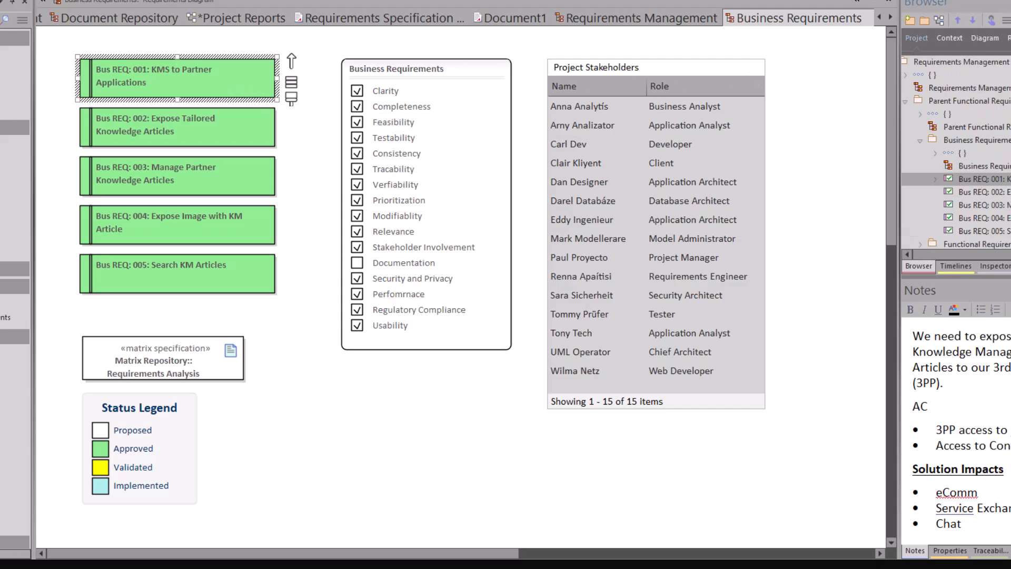
scroll(956, 153, "down", 1)
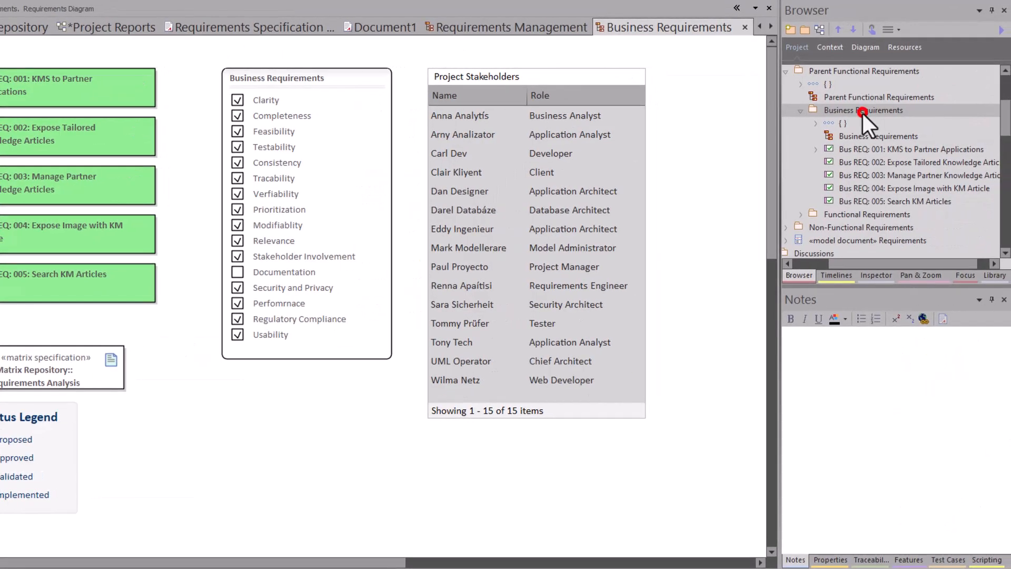
left_click(977, 104)
key("F8")
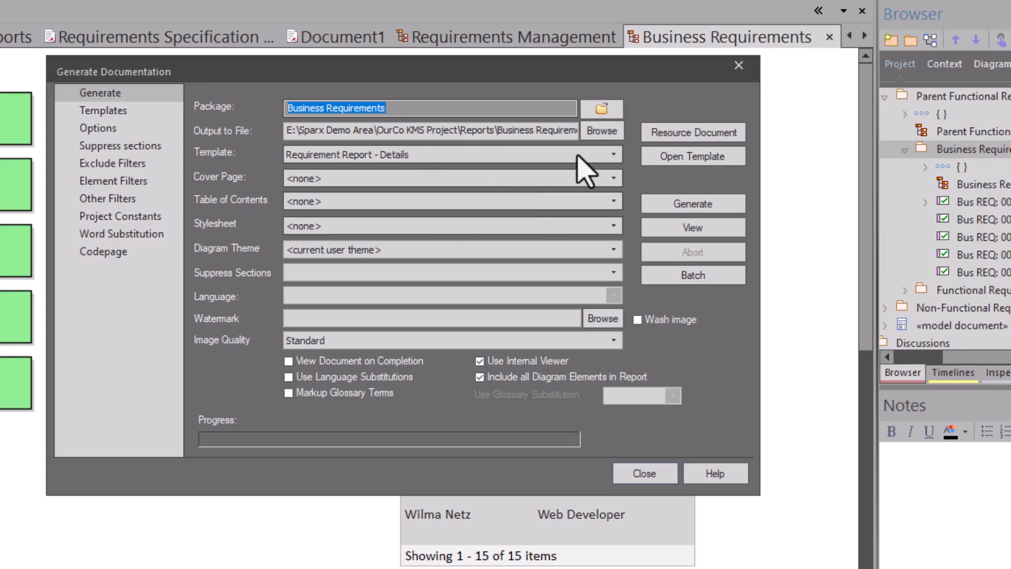
Look through the system and technology report templates and choose Requirement Report - Details for the Business Requirements package.
left_click(614, 154)
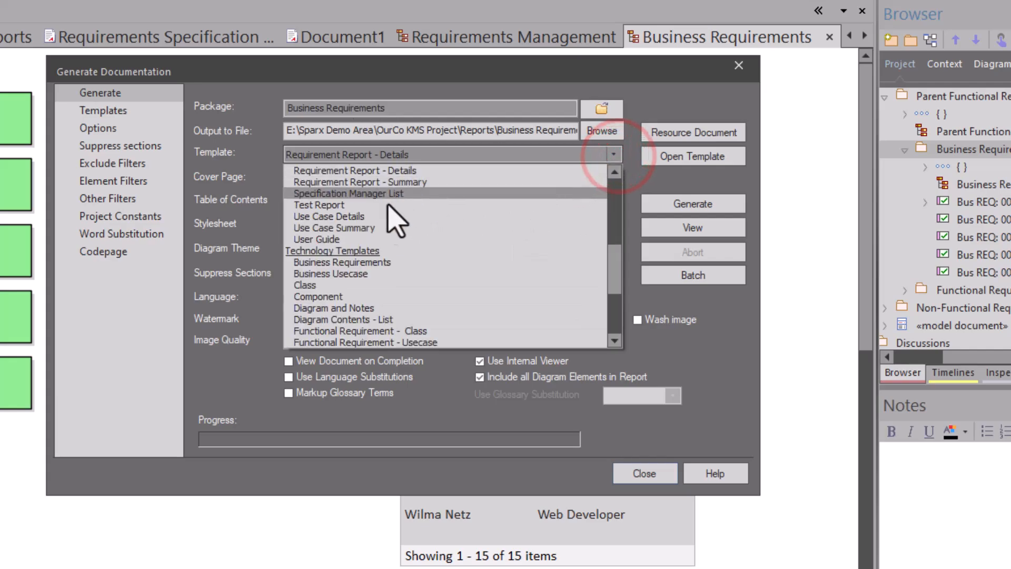
scroll(395, 244, "down", 2)
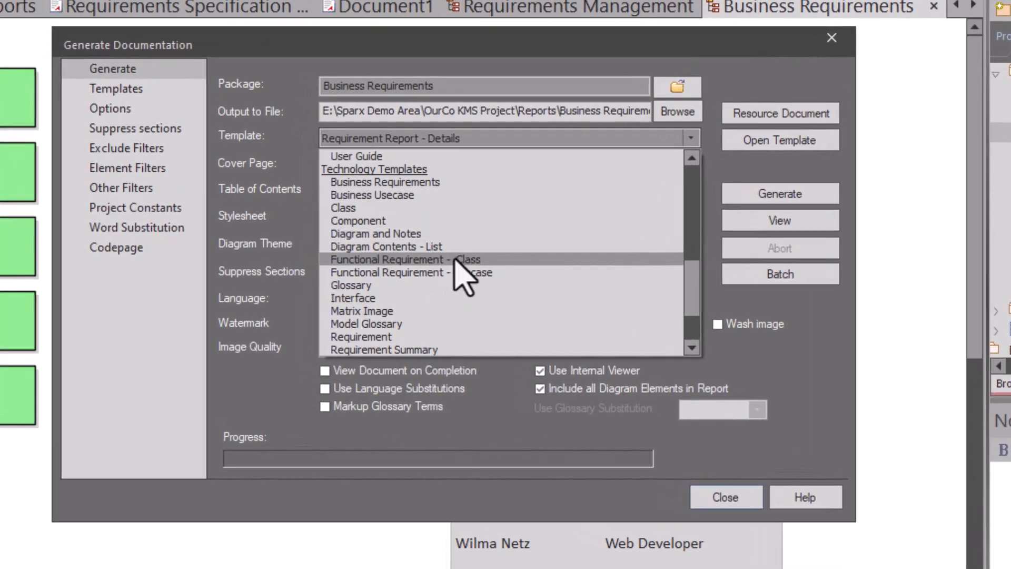
scroll(464, 266, "down", 2)
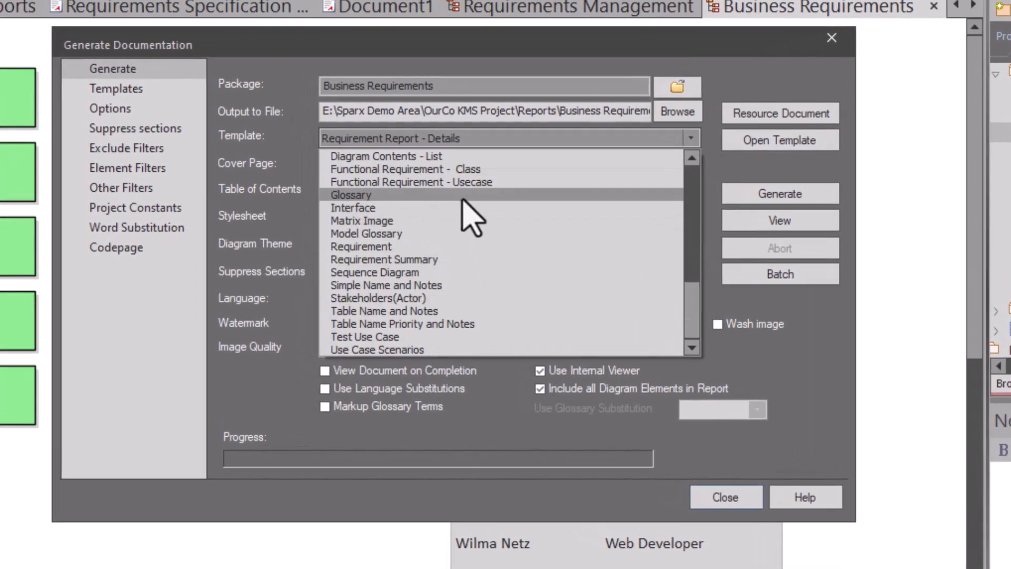
scroll(448, 261, "up", 6)
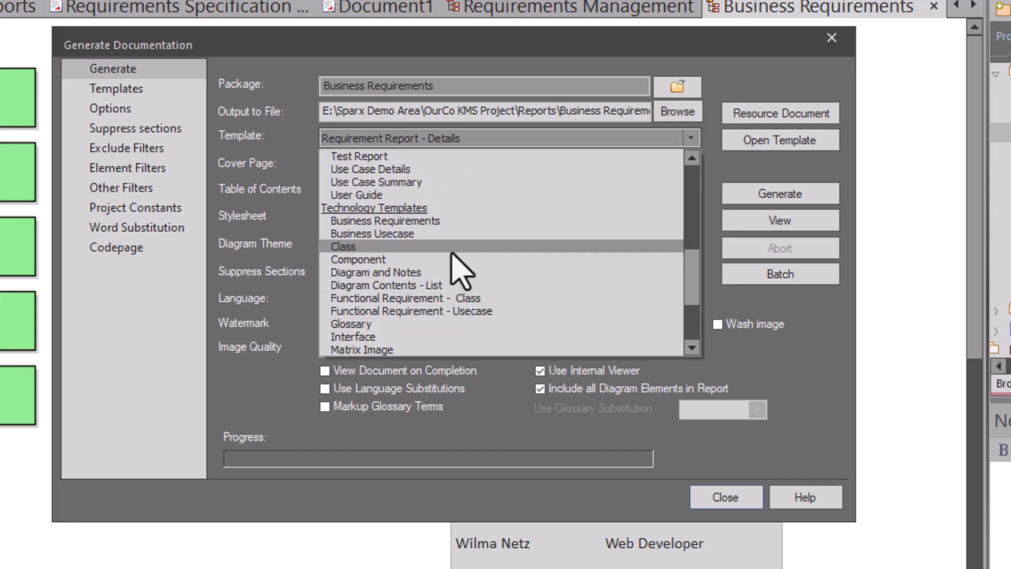
scroll(452, 254, "up", 1)
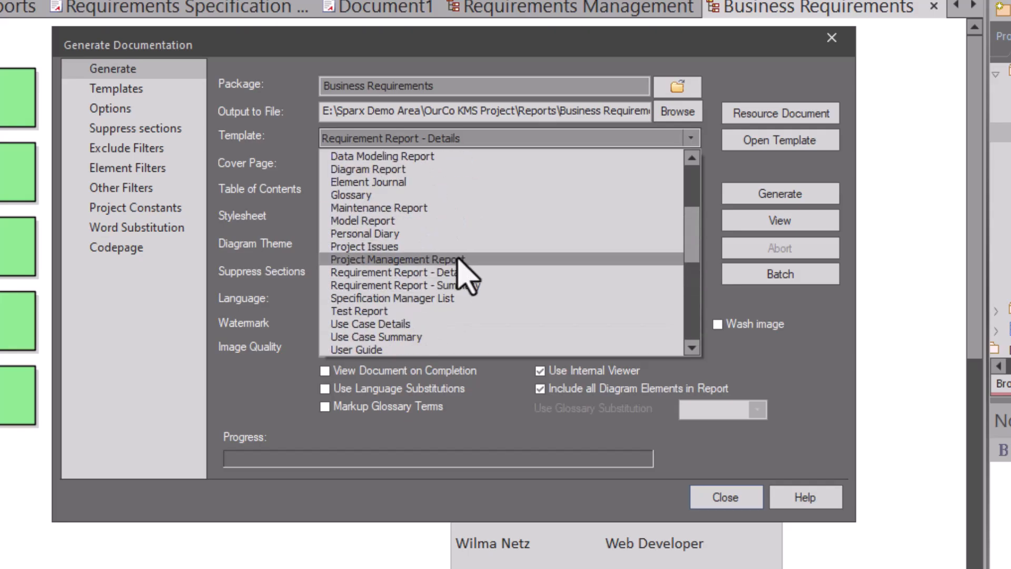
left_click(430, 273)
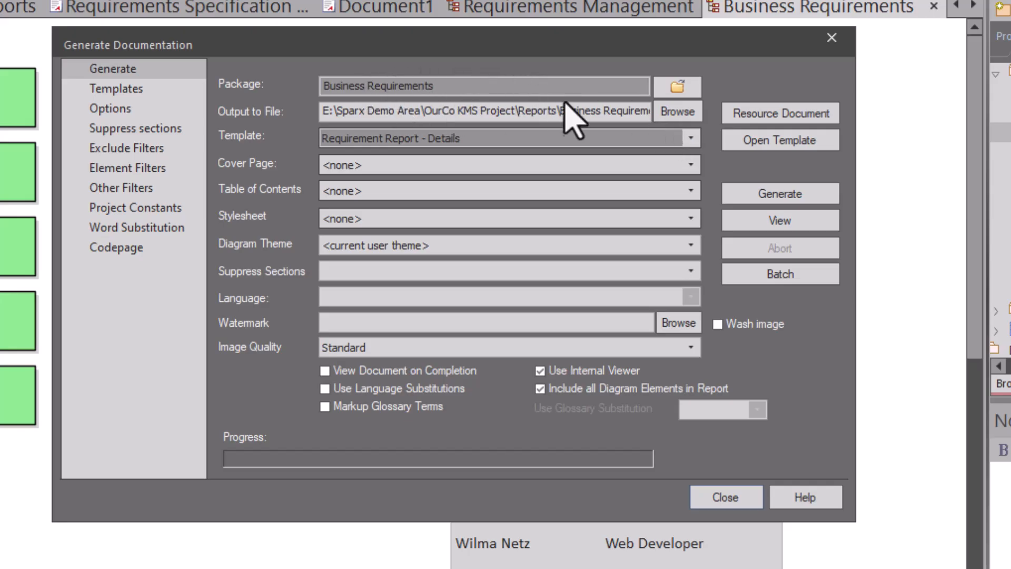
Set the output file to Business Requirements.docx in the Reports folder and generate the report.
left_click(677, 111)
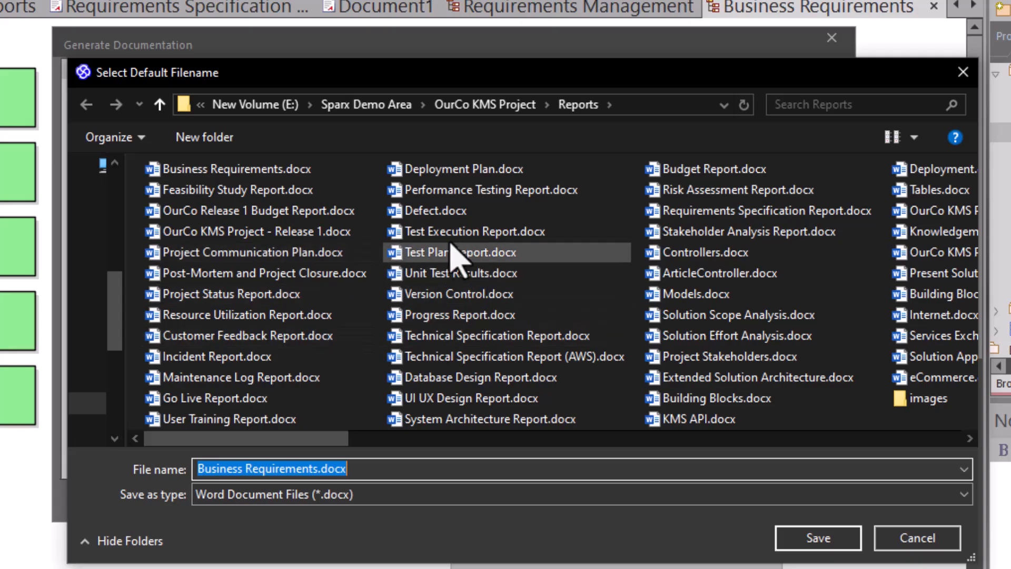
left_click(820, 539)
left_click(498, 303)
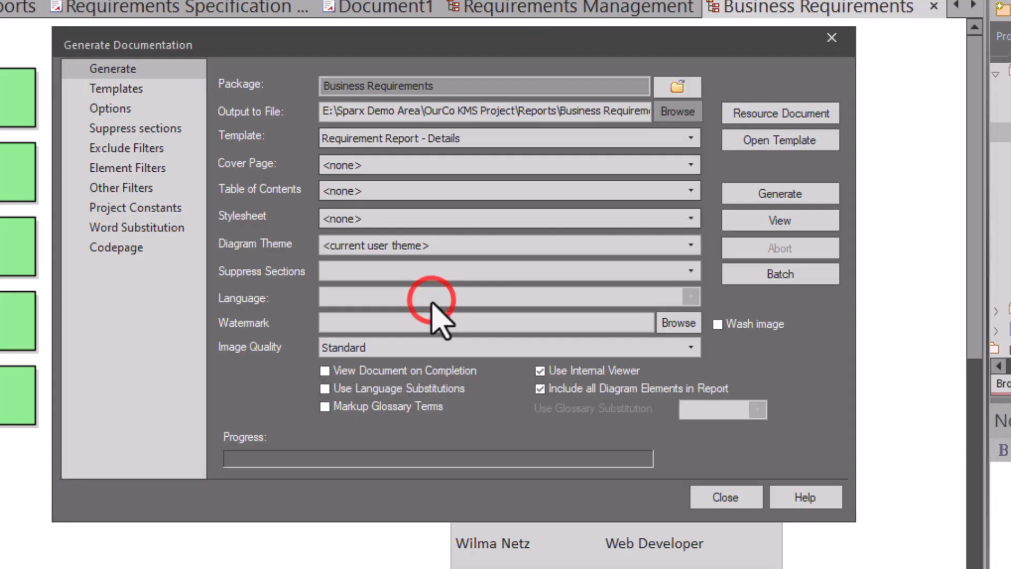
left_click(761, 188)
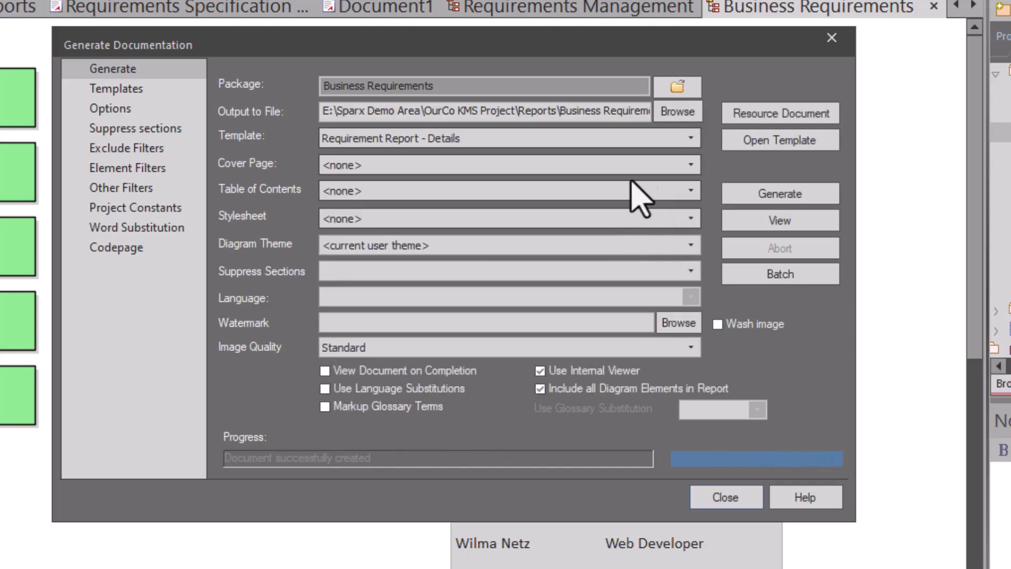
Open the generated Business Requirements report and review Bus REQ: 001 with its scenarios and incoming structural relationships.
left_click(779, 220)
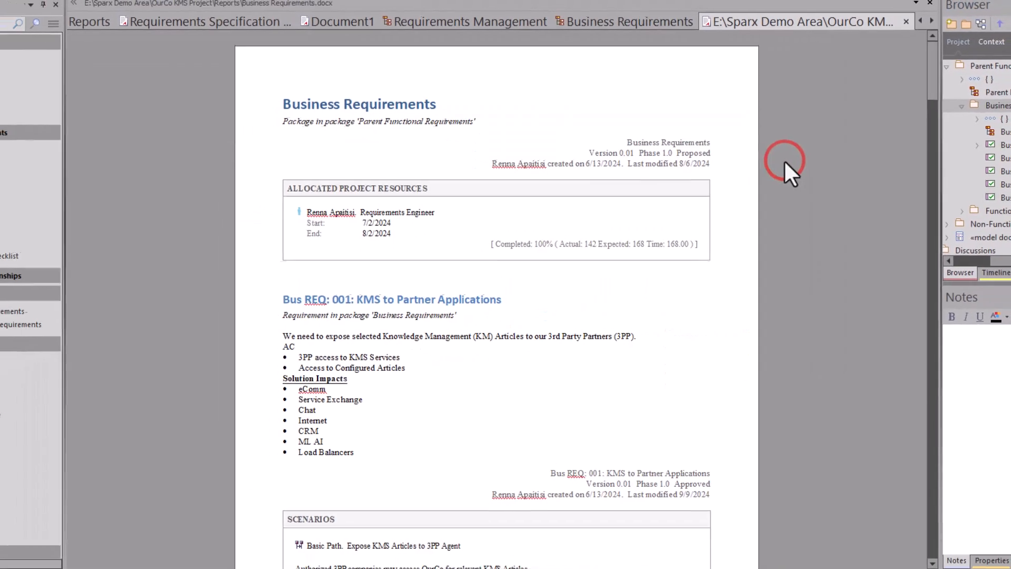
scroll(453, 190, "down", 10)
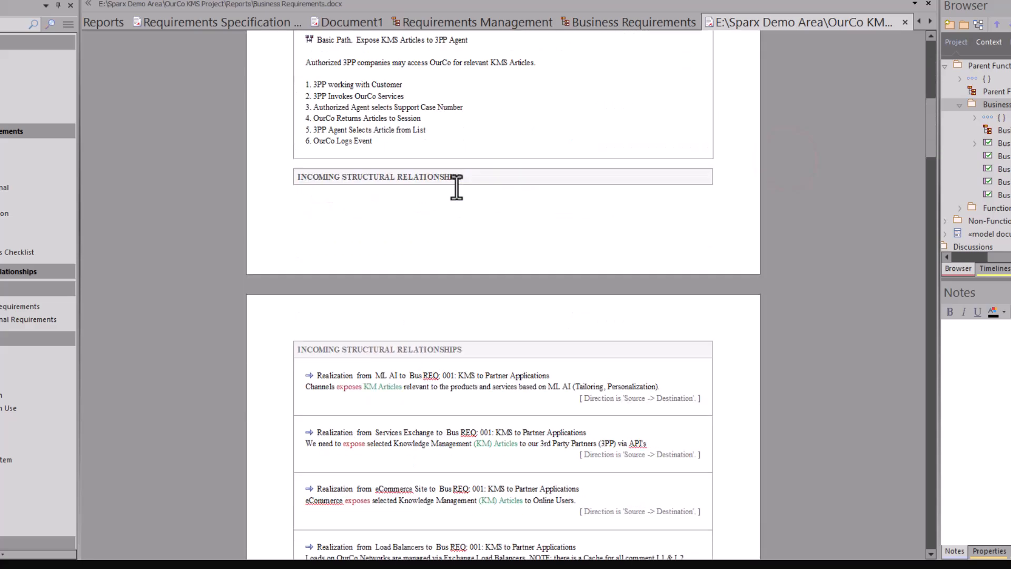
scroll(456, 188, "down", 6)
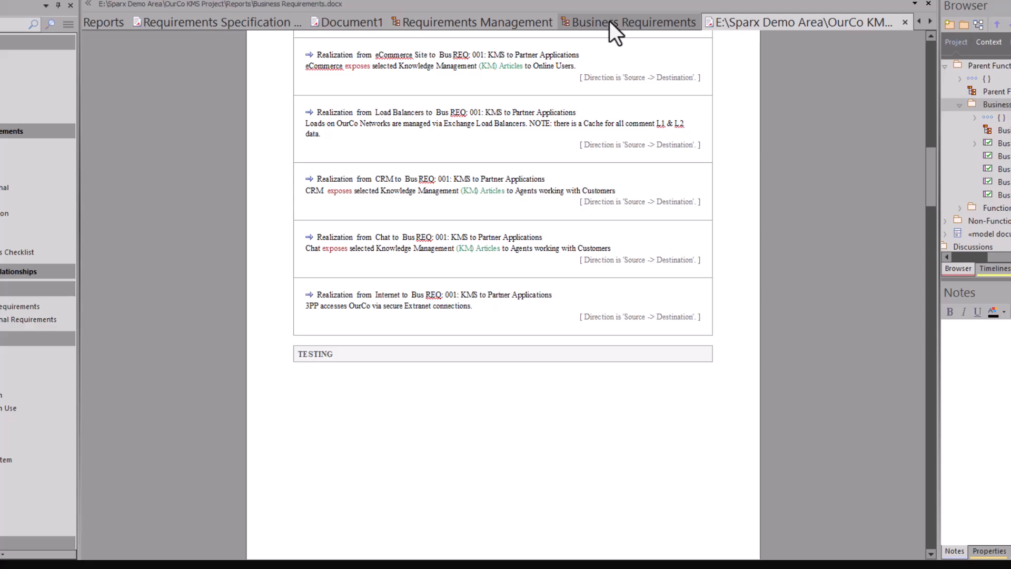
scroll(646, 43, "up", 6)
scroll(666, 68, "up", 12)
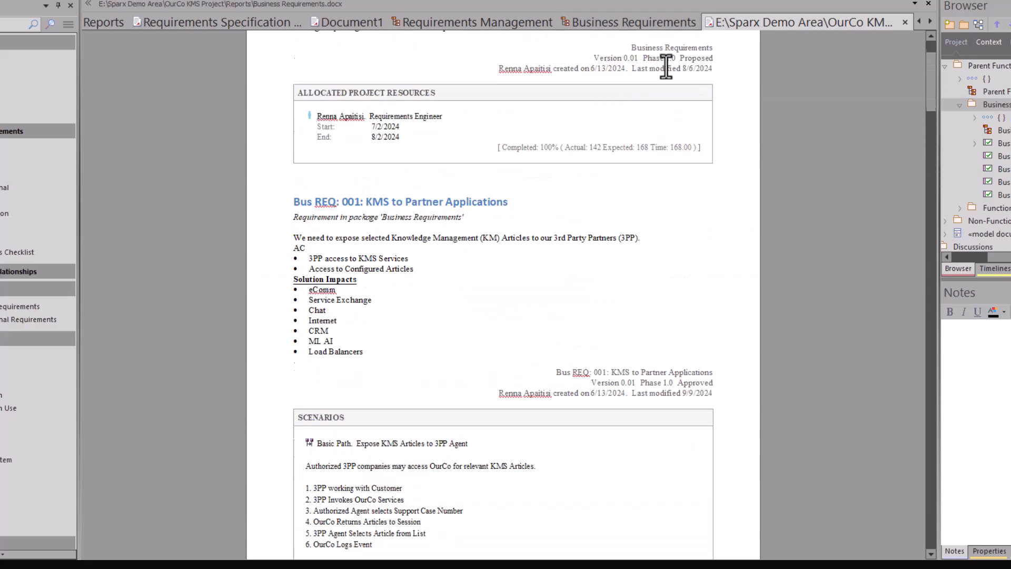
Copy the entire Requirements Approval form from Document1 and insert it above the Business Requirements heading in the generated report.
left_click(618, 22)
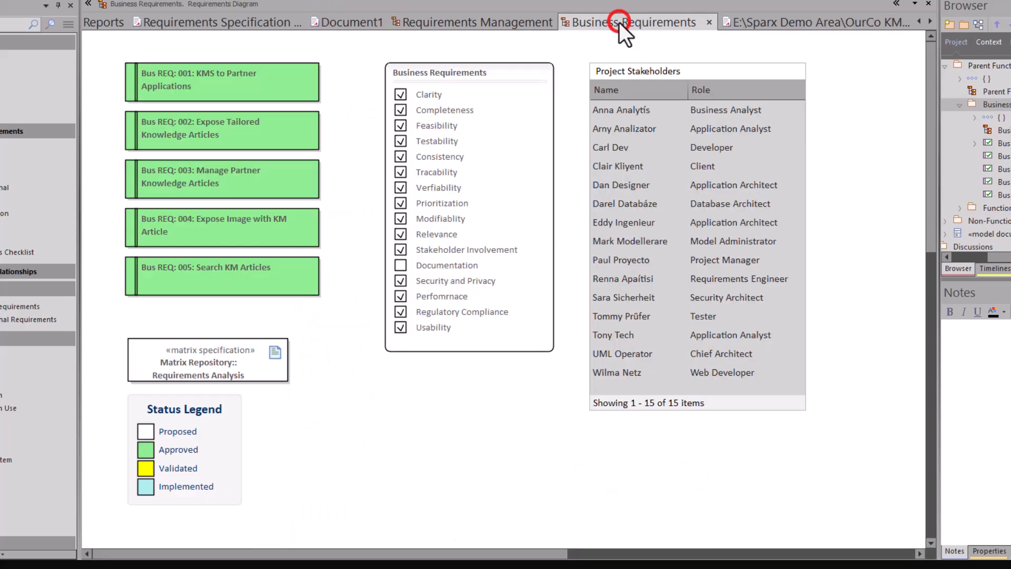
left_click(511, 18)
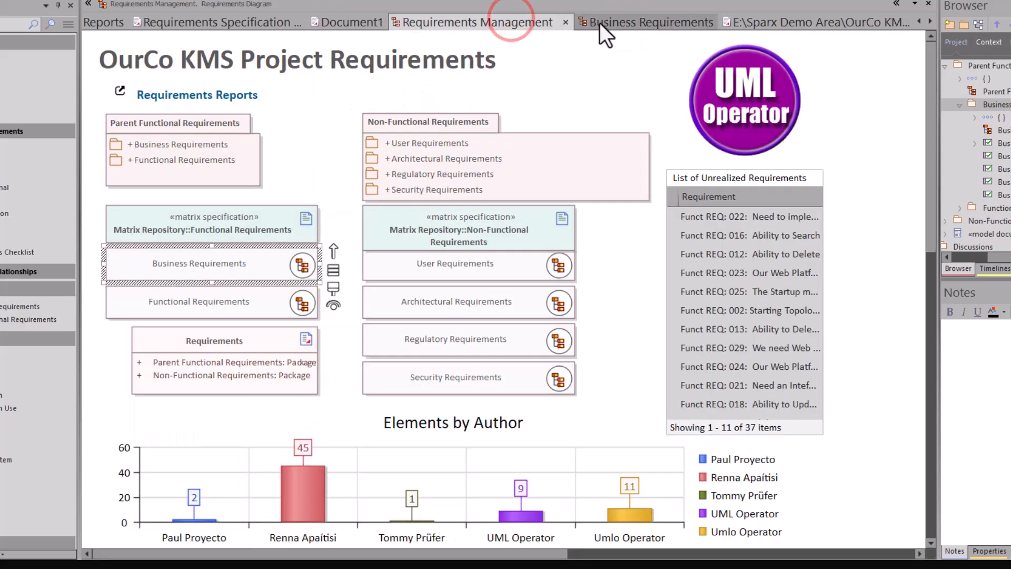
left_click(605, 23)
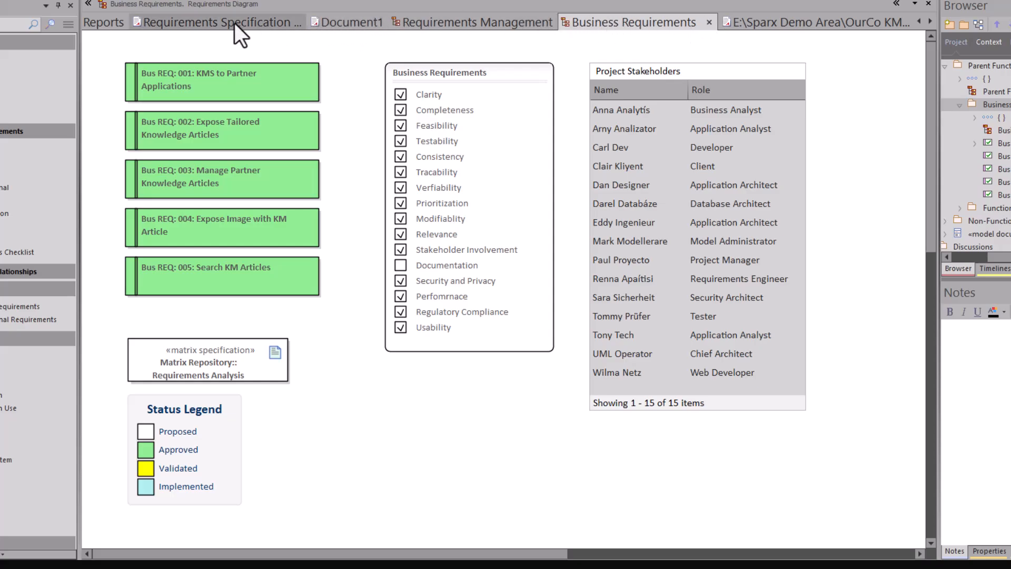
left_click(326, 24)
left_click(287, 97)
key("ctrl+a")
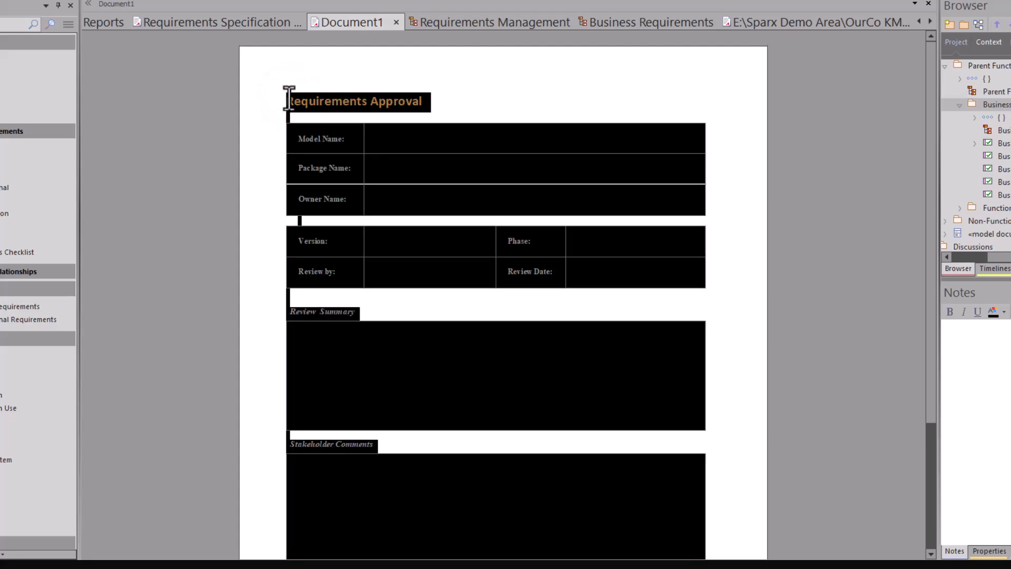
left_click(749, 17)
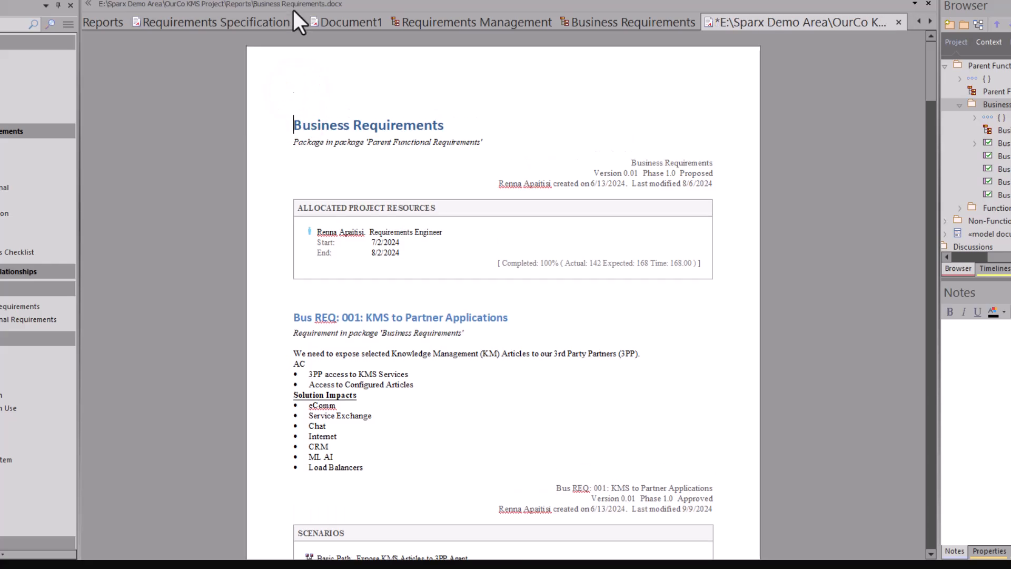
key("ctrl+End")
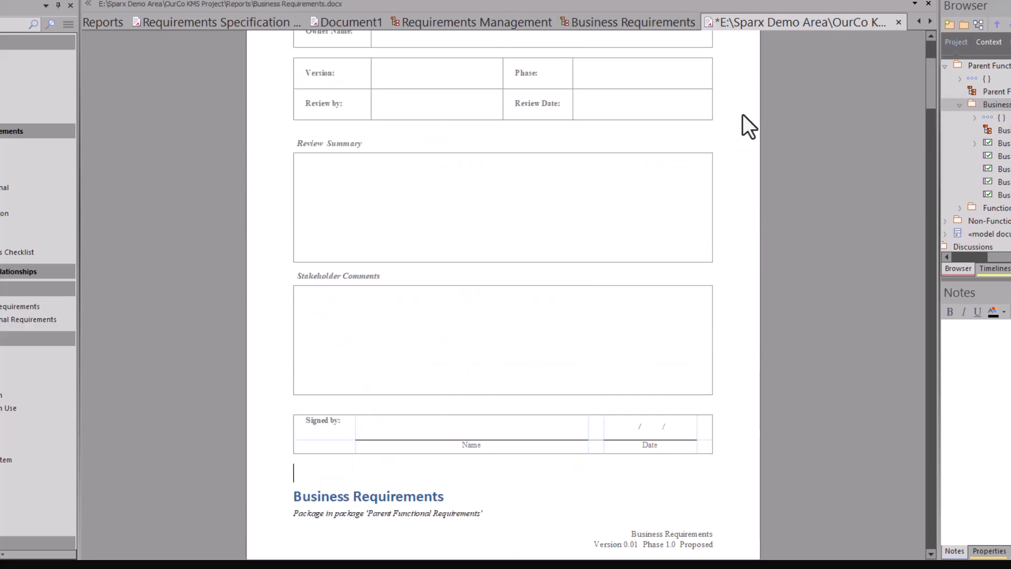
Check the combined report from the Requirements Approval form through its requirement details and save Business Requirements.docx.
scroll(743, 115, "up", 3)
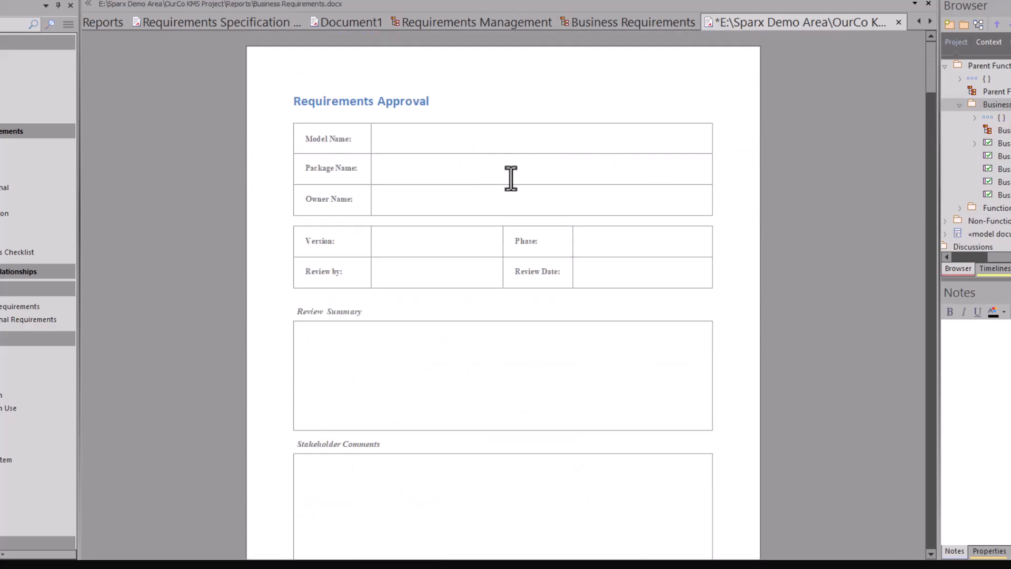
scroll(511, 178, "down", 13)
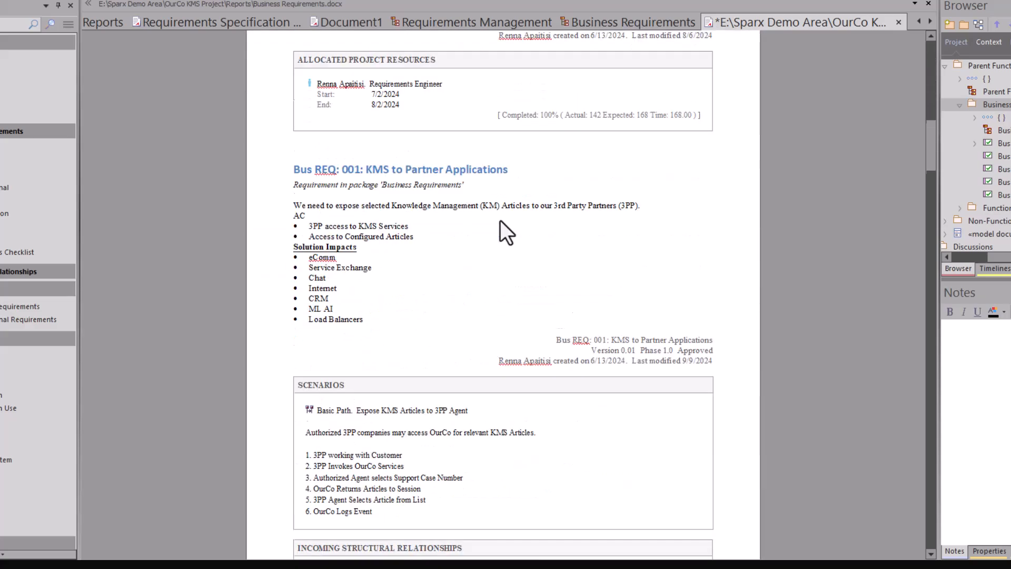
scroll(501, 221, "down", 9)
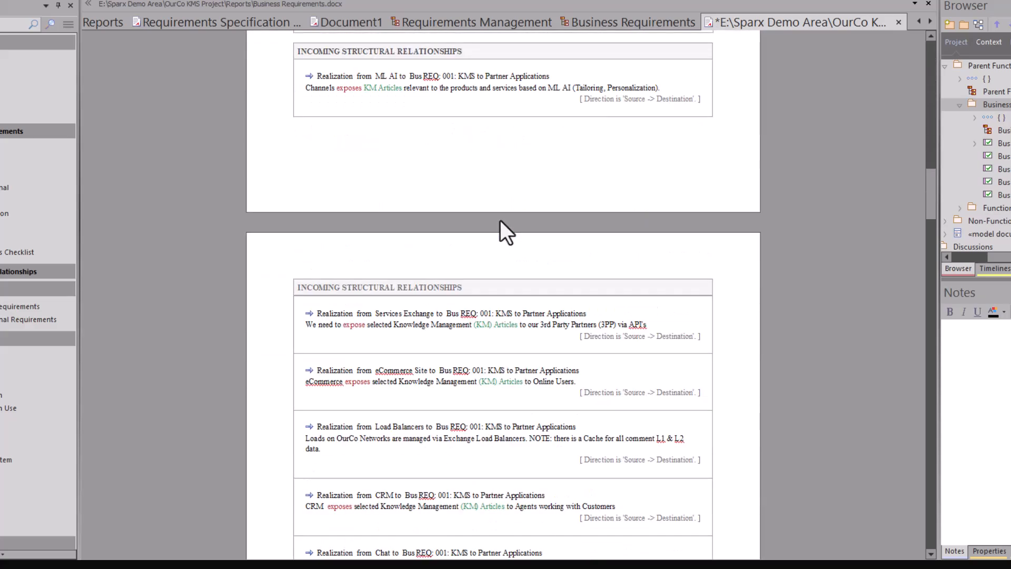
key("ctrl+s")
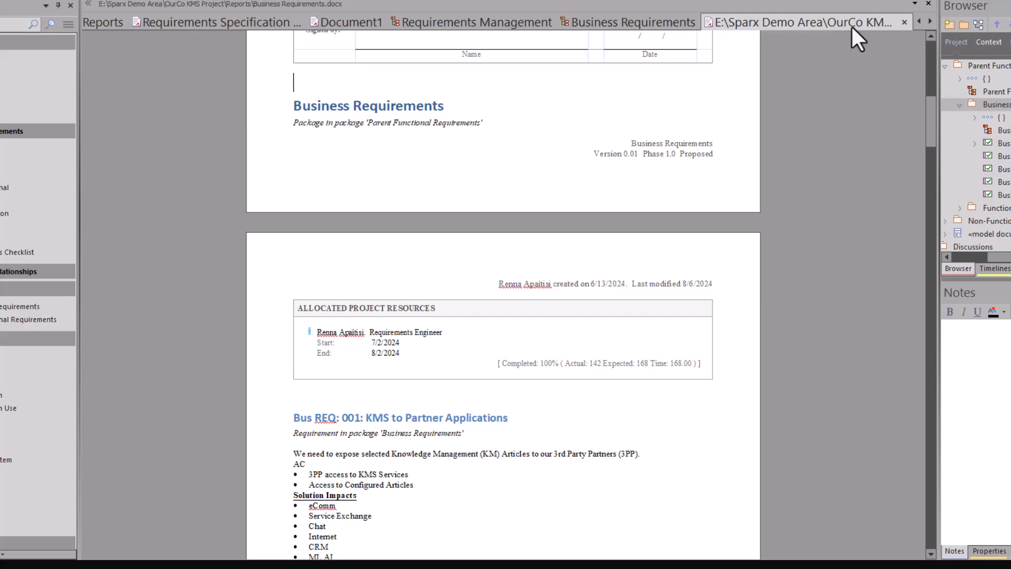
scroll(830, 112, "up", 10)
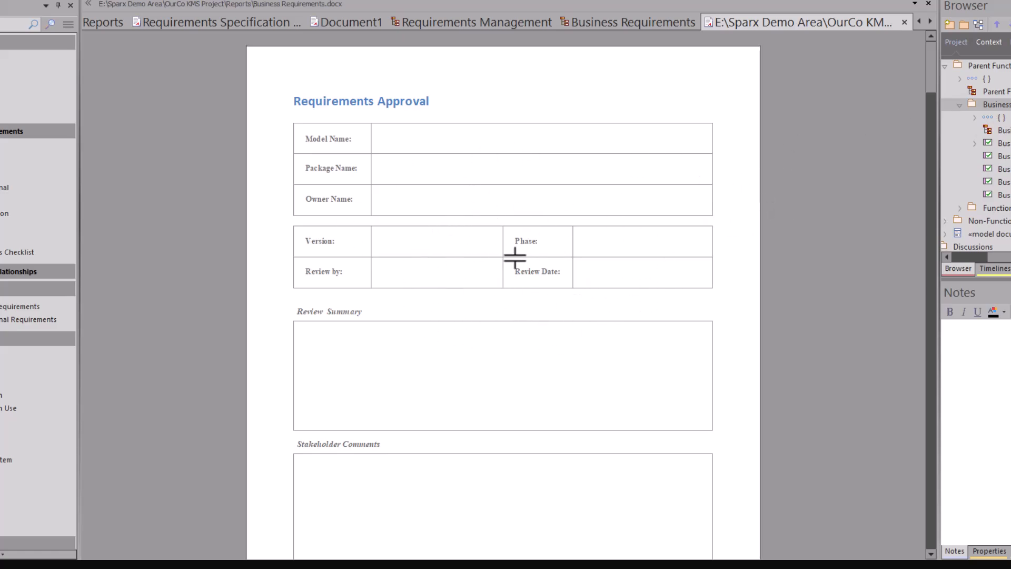
scroll(515, 258, "down", 6)
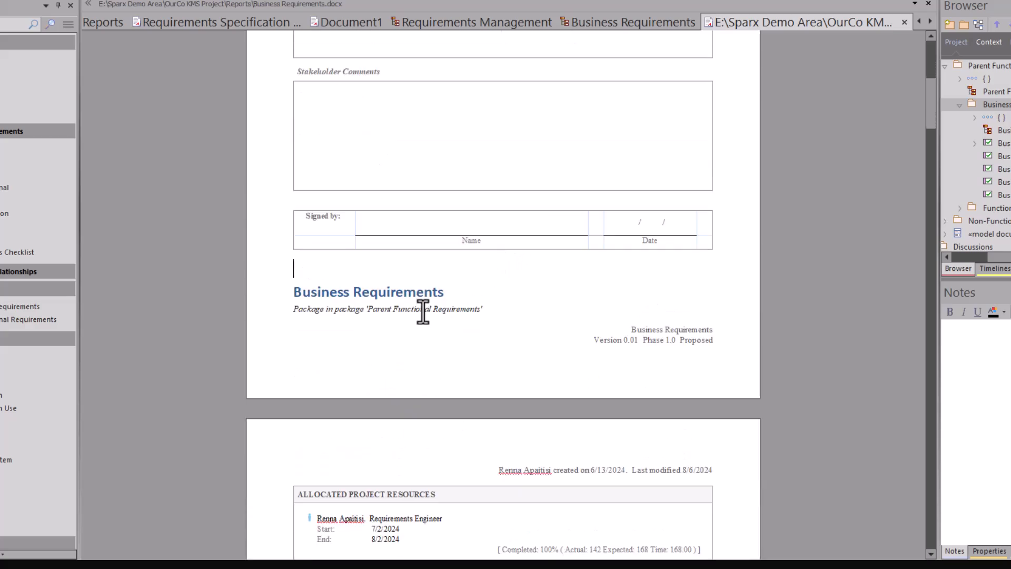
scroll(423, 312, "up", 3)
Reopen documentation generation for the Business Requirements package and open the Requirement Report - Details template.
left_click(607, 20)
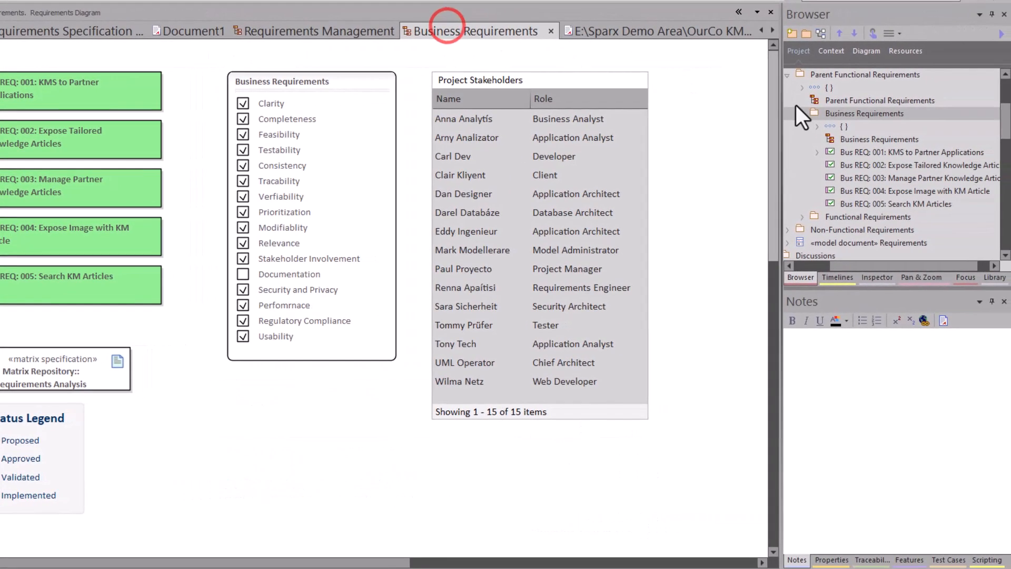
left_click(835, 113)
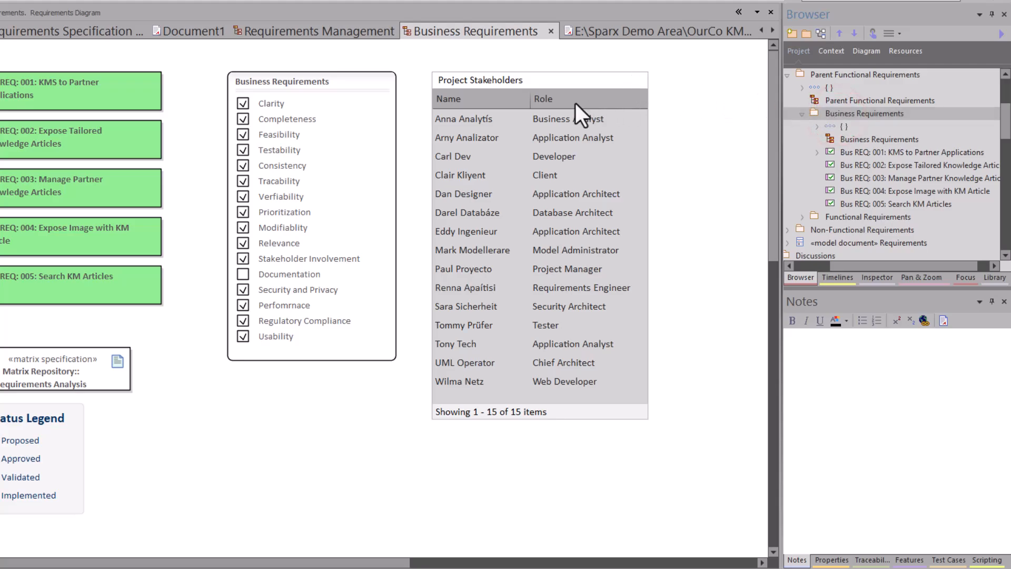
key("F8")
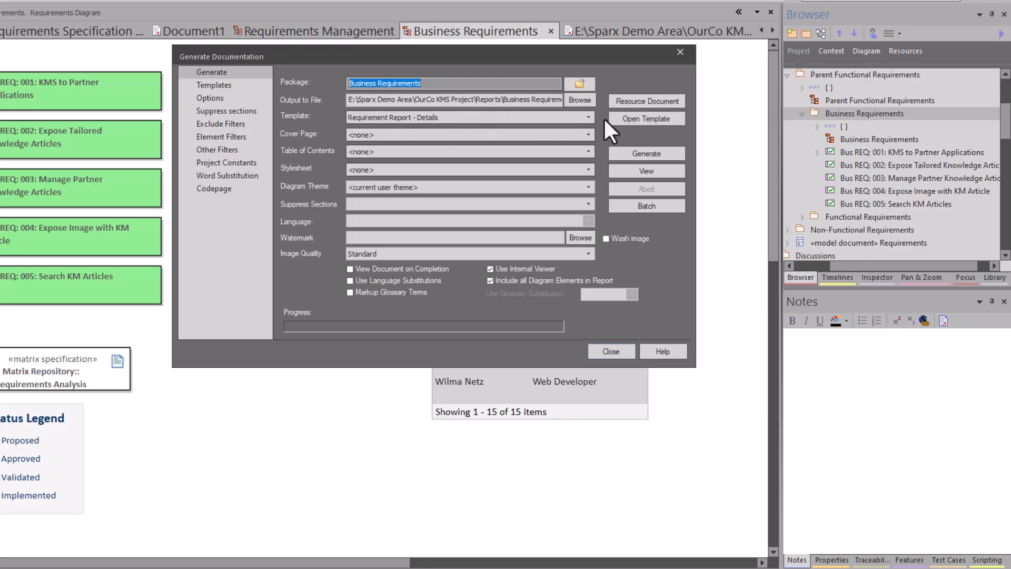
left_click(632, 118)
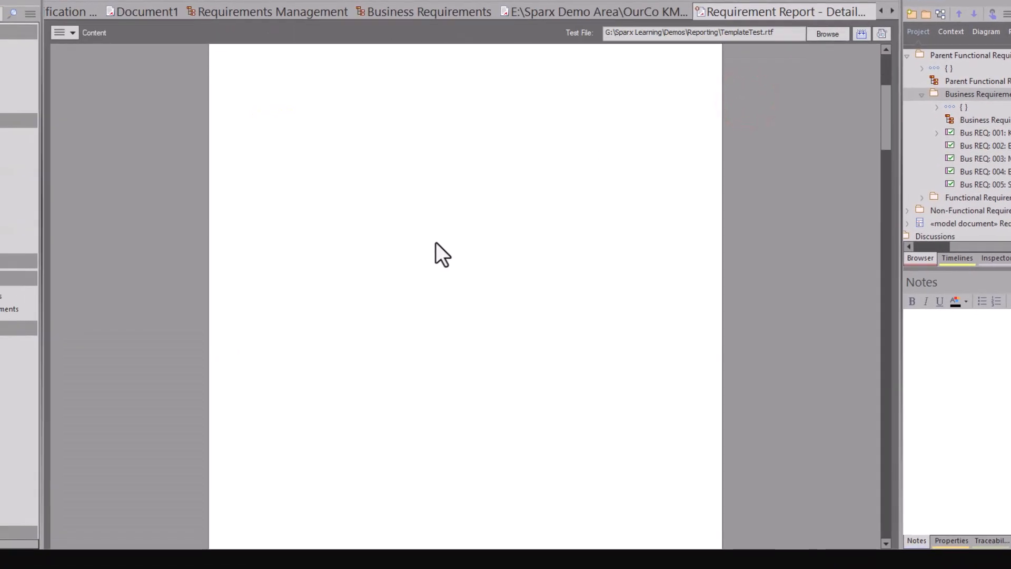
Examine the template's package fields and its requirement, scenario, constraint, file and task sections.
scroll(435, 242, "down", 5)
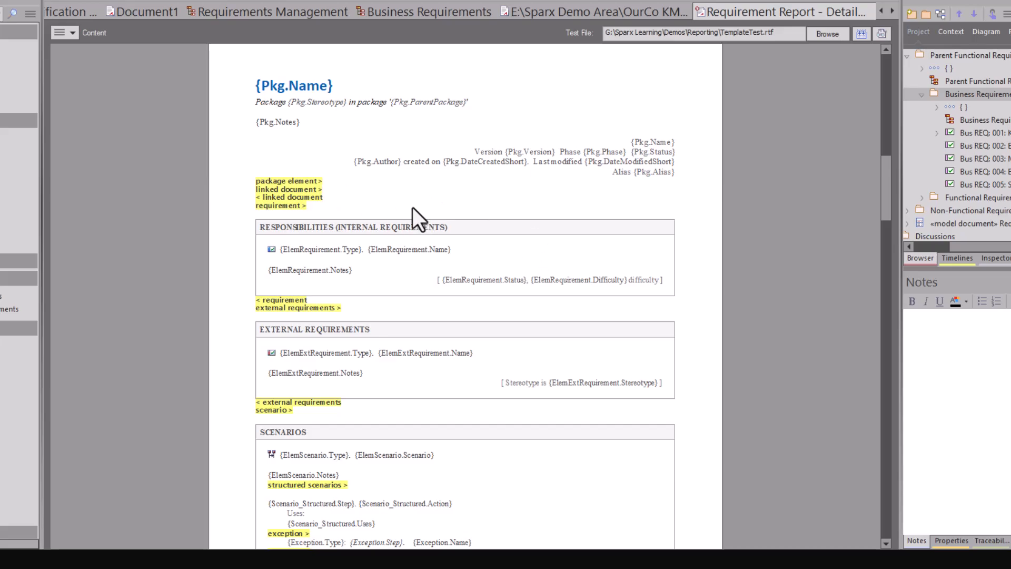
scroll(447, 247, "up", 1)
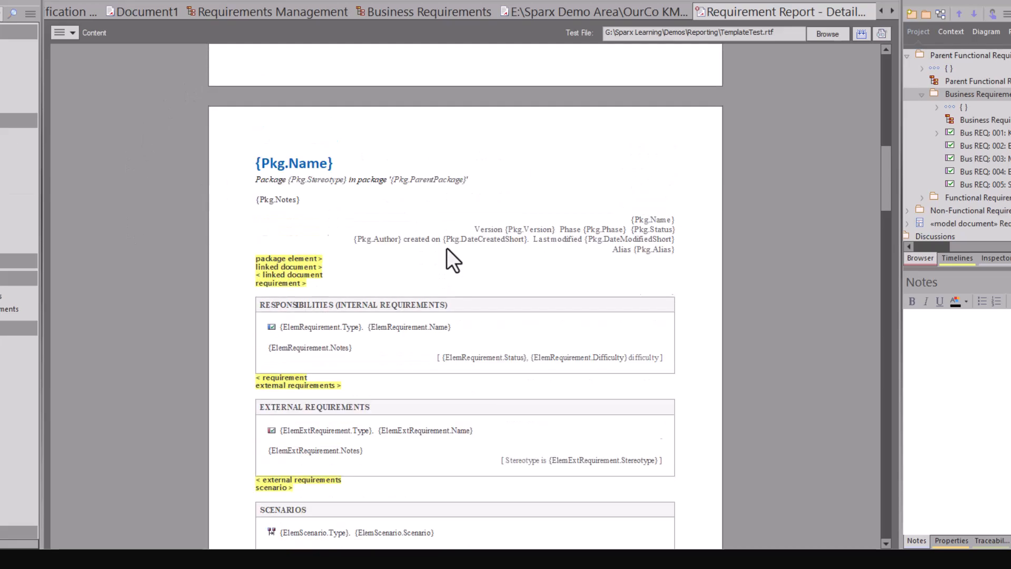
scroll(447, 248, "down", 2)
scroll(447, 247, "up", 3)
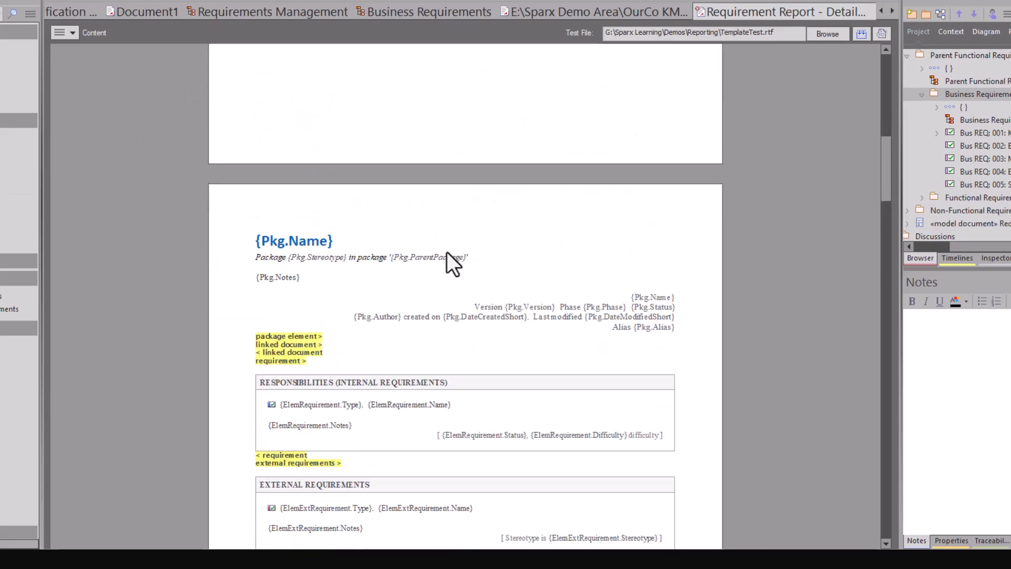
scroll(438, 279, "up", 6)
scroll(443, 272, "down", 10)
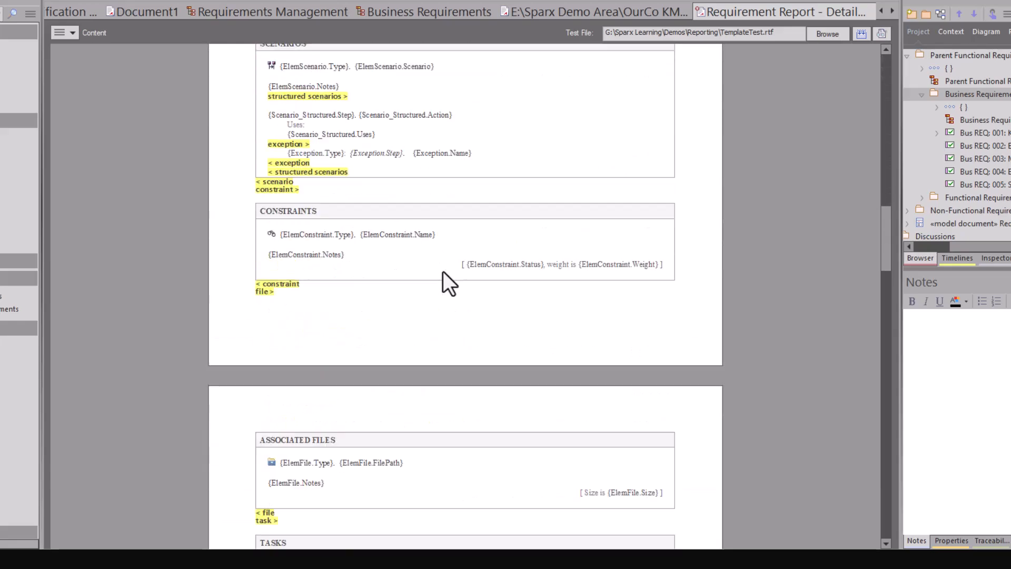
scroll(443, 271, "down", 2)
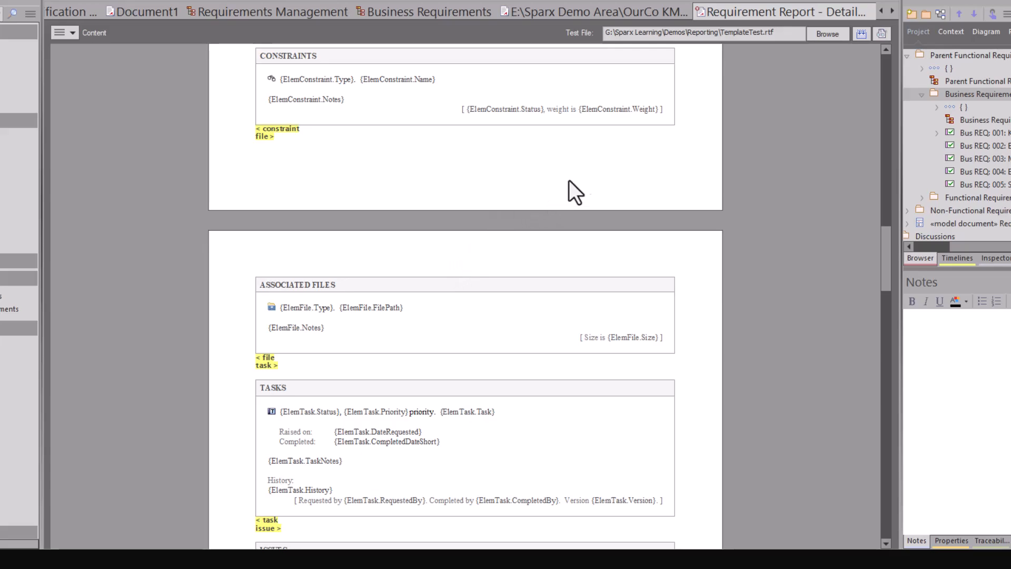
scroll(634, 152, "up", 12)
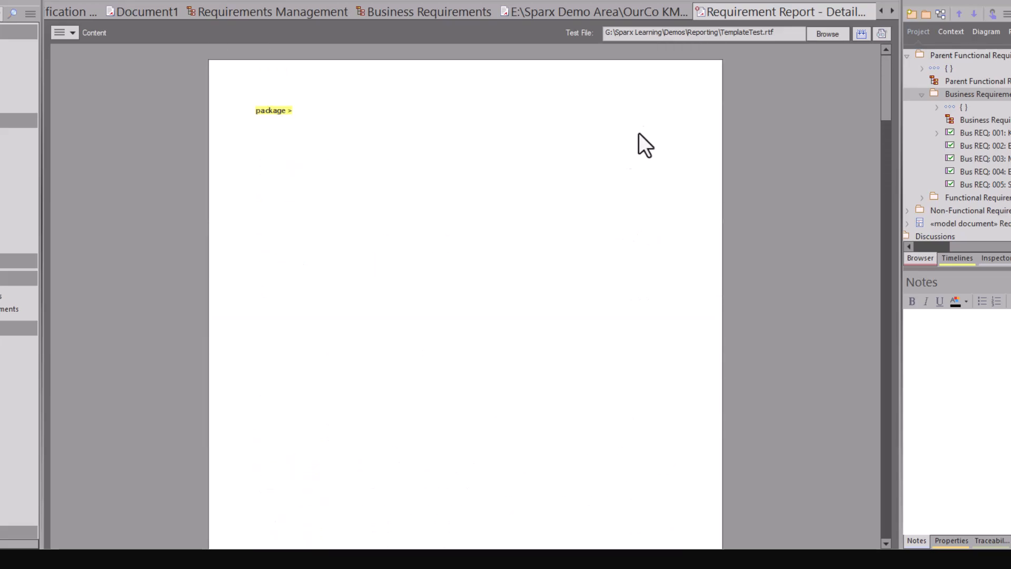
Return to the Project Reports diagram and open the Post-Mortem/Project Closure Report under Financial and Managerial Reports.
left_click(637, 13)
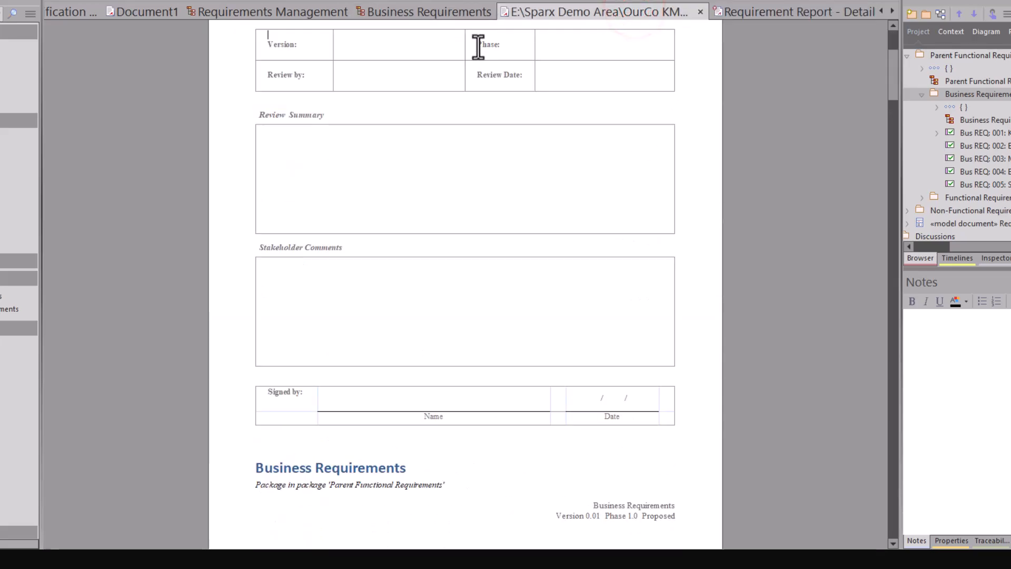
left_click(420, 8)
left_click(296, 14)
left_click(159, 11)
left_click(63, 14)
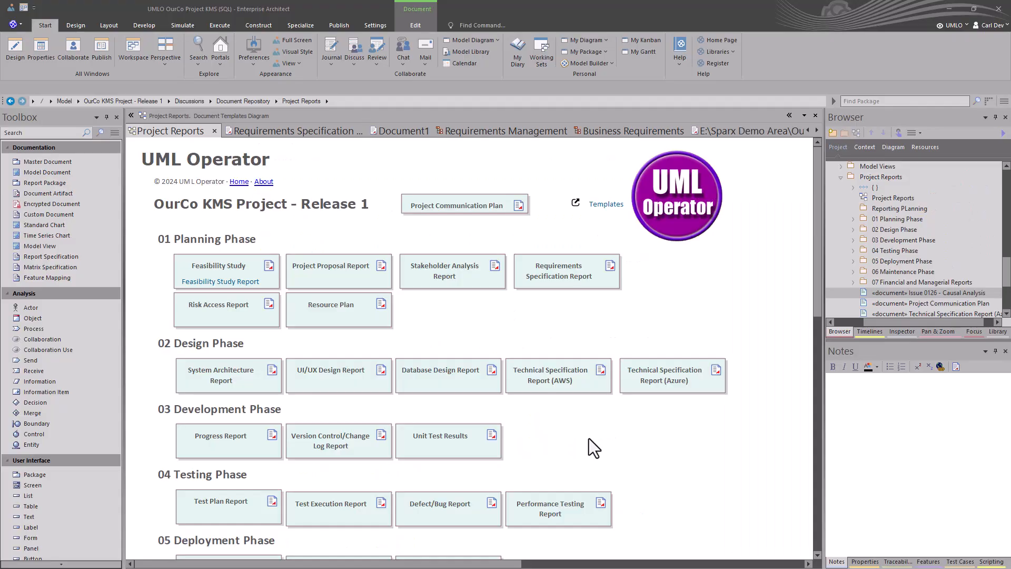
scroll(589, 439, "down", 4)
scroll(589, 439, "down", 3)
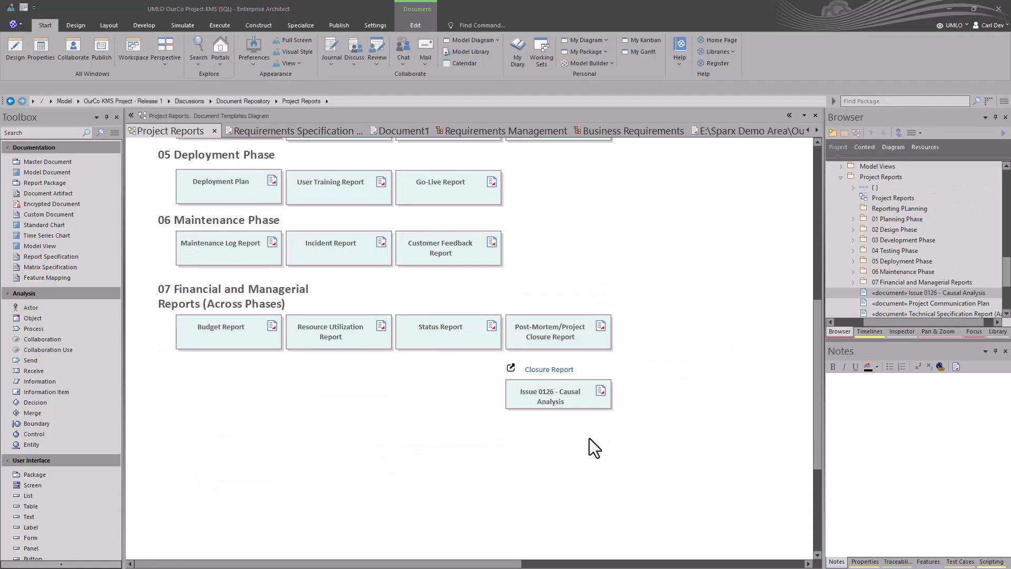
left_click(578, 337)
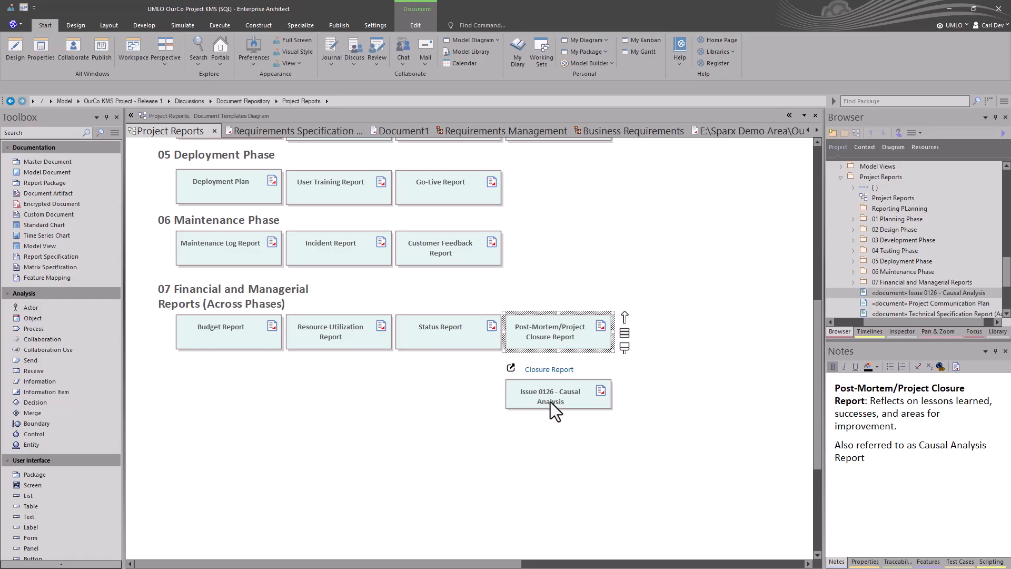
double_click(557, 347)
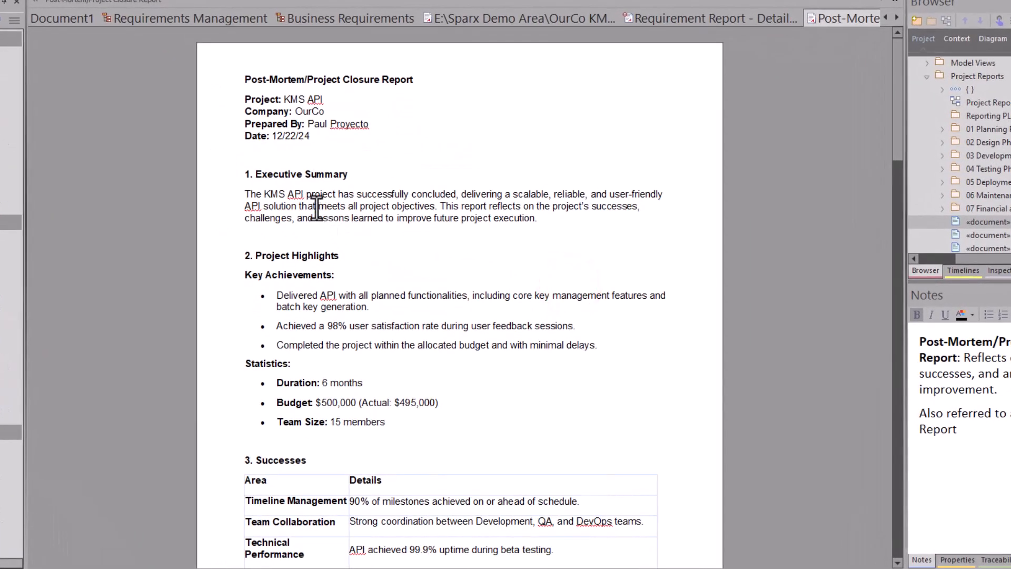
Read the Post-Mortem/Project Closure Report from its executive summary to the conclusion, including challenges and lessons learned.
scroll(316, 208, "down", 5)
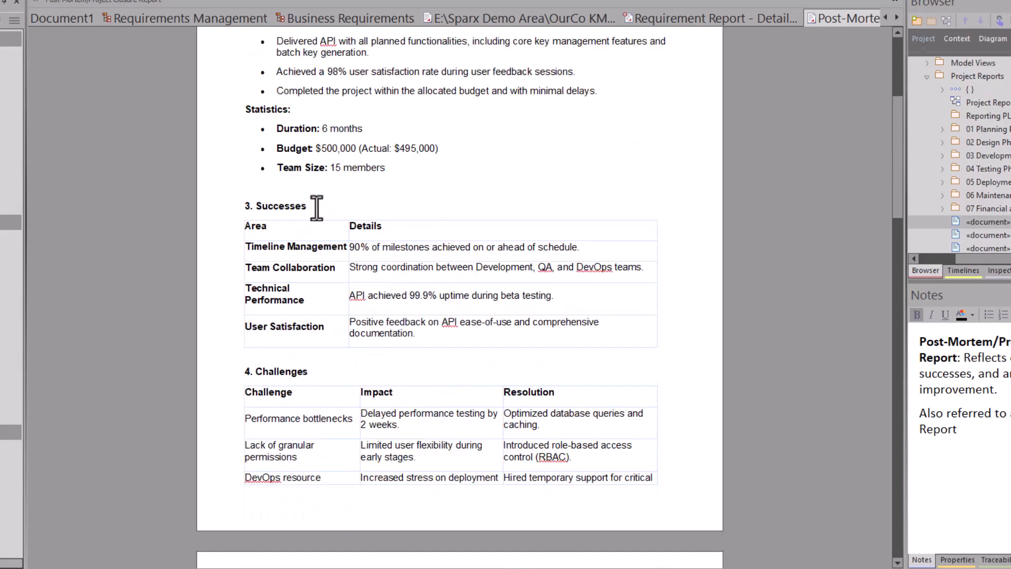
scroll(316, 208, "down", 10)
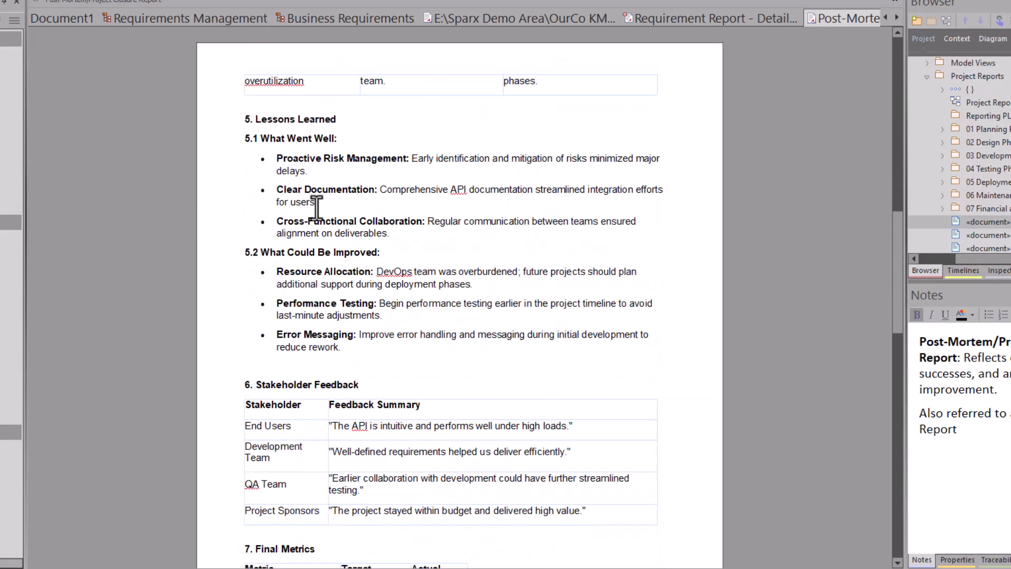
scroll(317, 208, "down", 12)
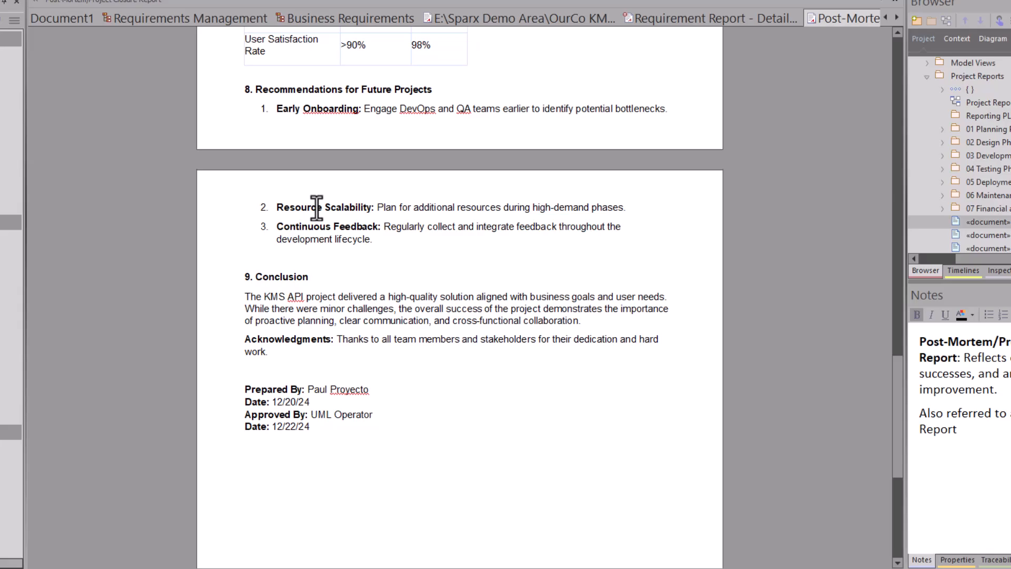
scroll(316, 208, "up", 17)
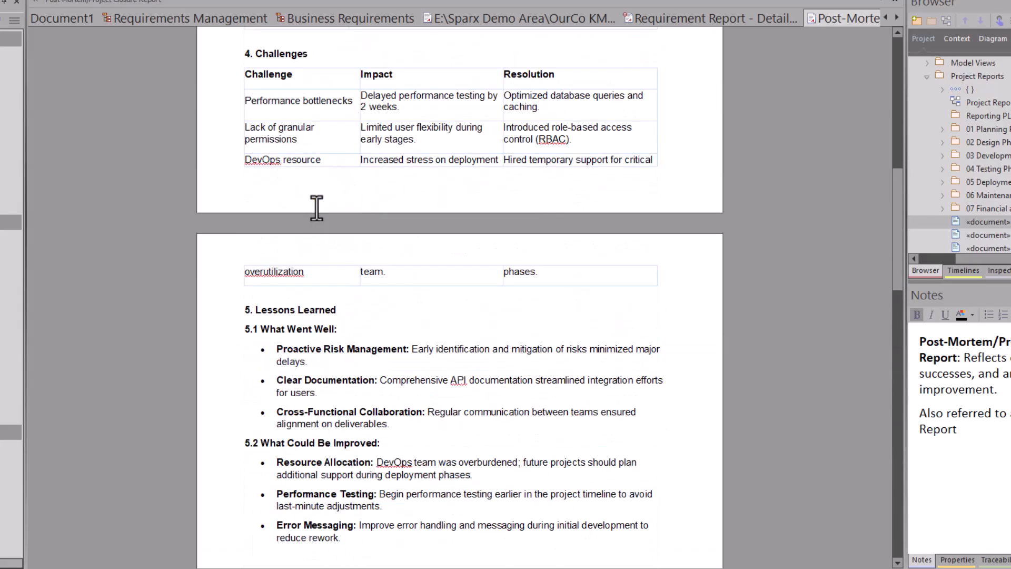
scroll(316, 208, "up", 11)
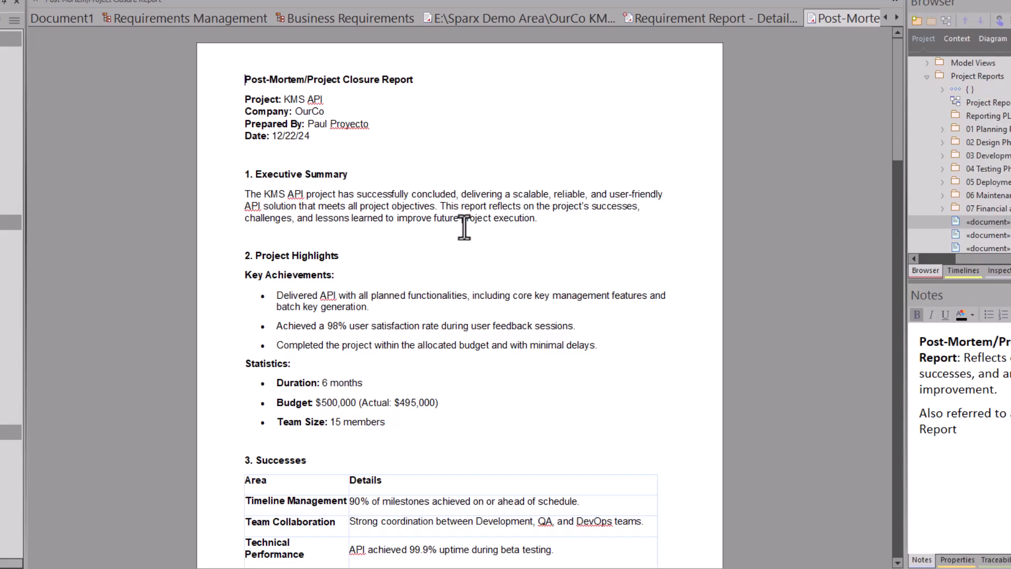
scroll(464, 226, "down", 5)
scroll(466, 226, "down", 8)
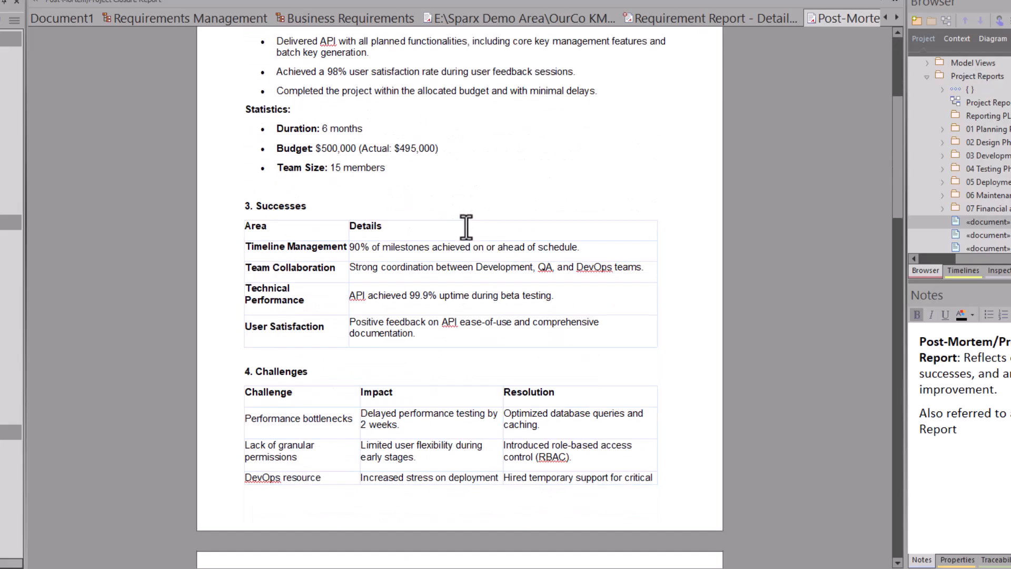
scroll(466, 226, "down", 8)
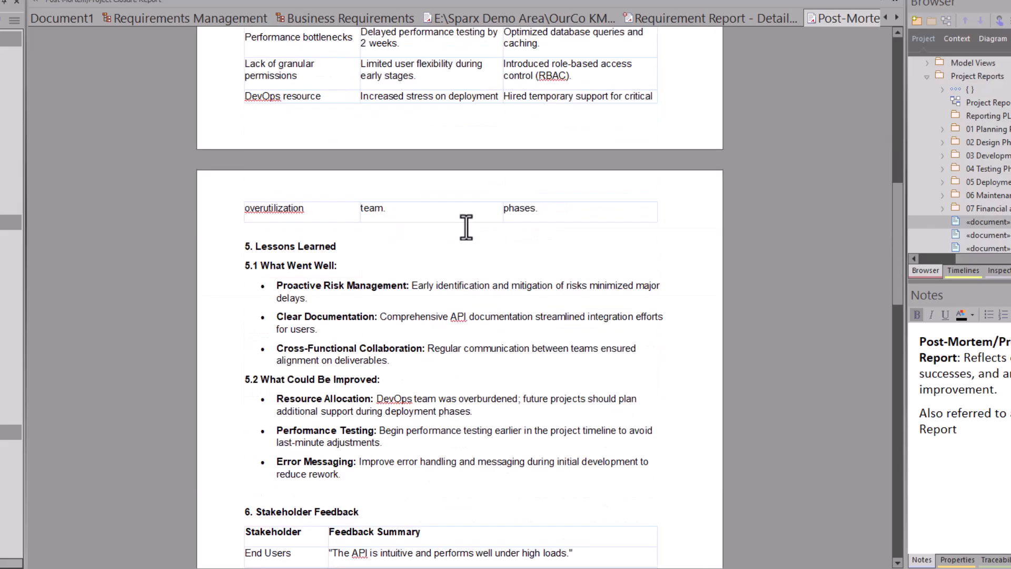
scroll(467, 227, "down", 5)
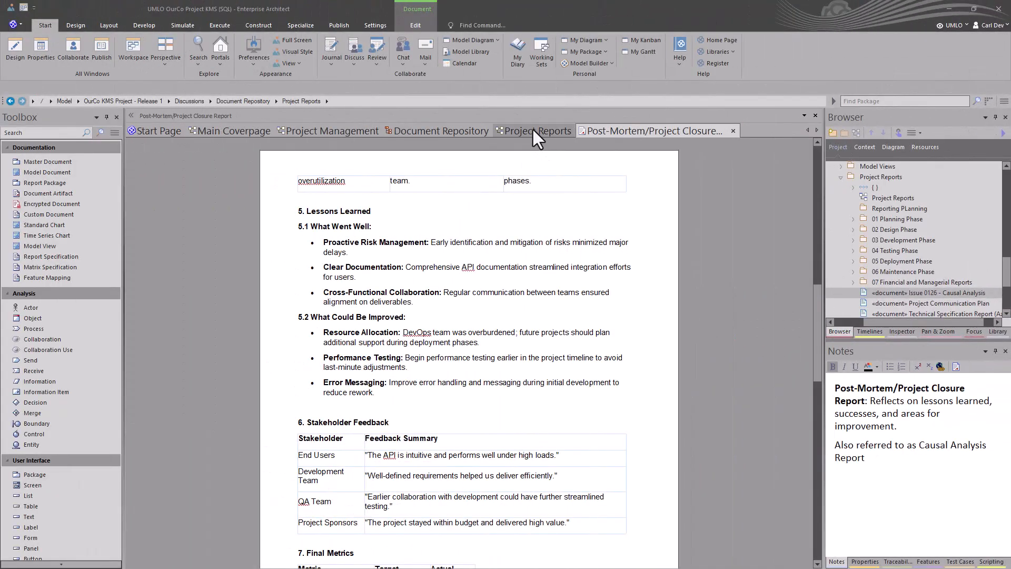
Add a Document element to the Project Reports diagram below the Resource Utilization and Status reports.
left_click(533, 130)
left_click(650, 370)
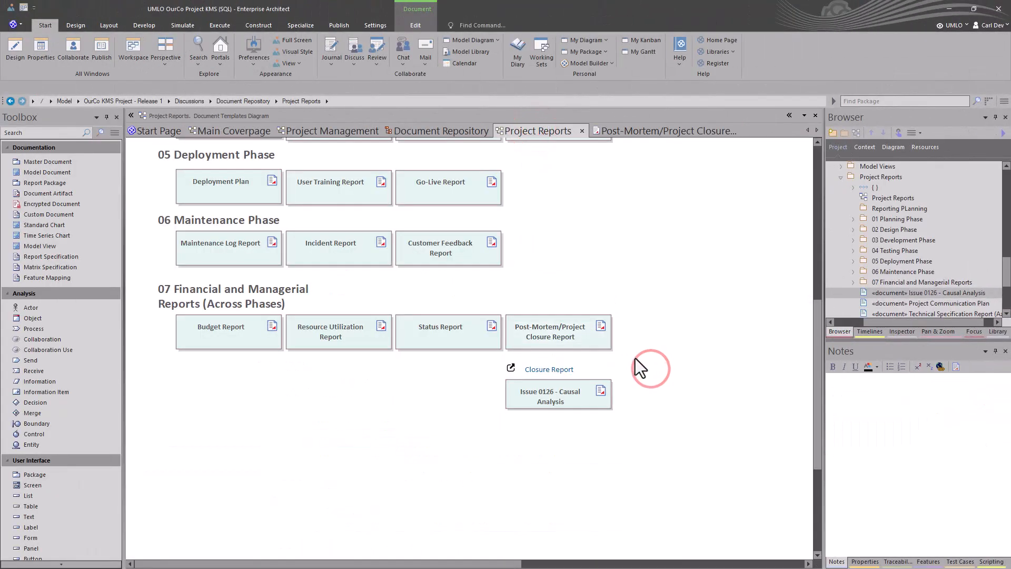
left_click(268, 387)
key("space")
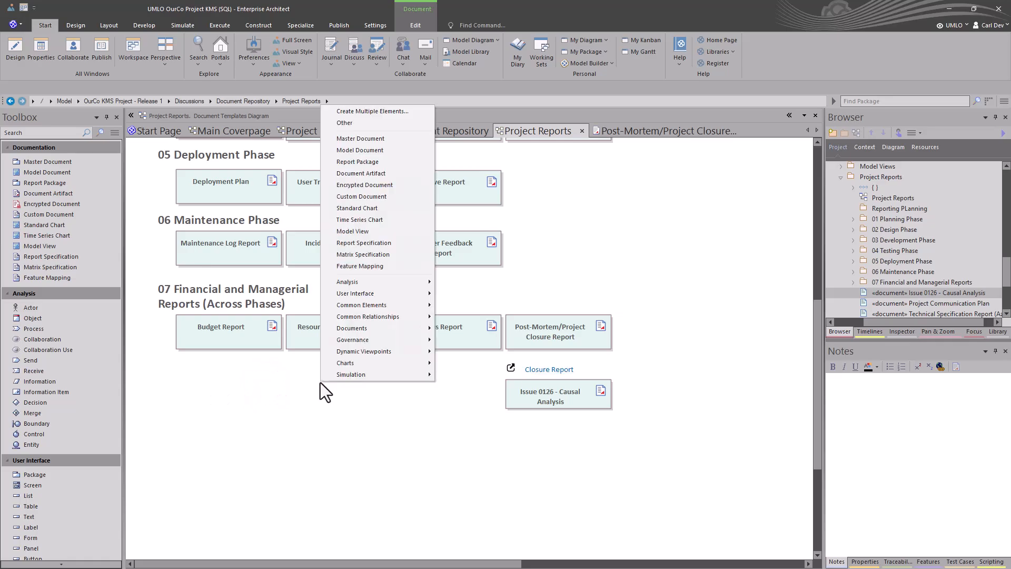
mouse_move(365, 328)
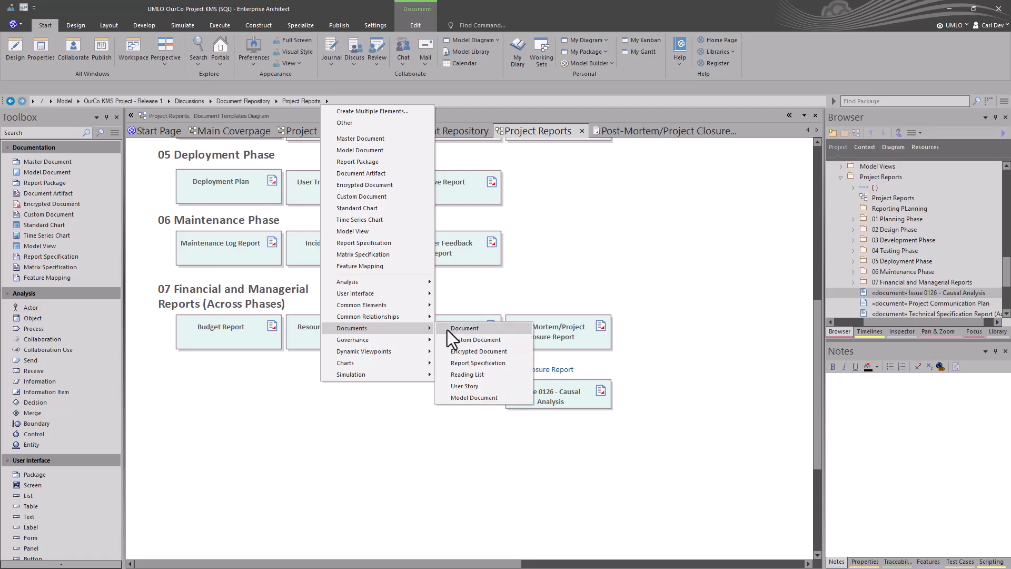
left_click(459, 328)
left_click_drag(358, 404, 395, 397)
left_click(393, 439)
left_click(389, 403)
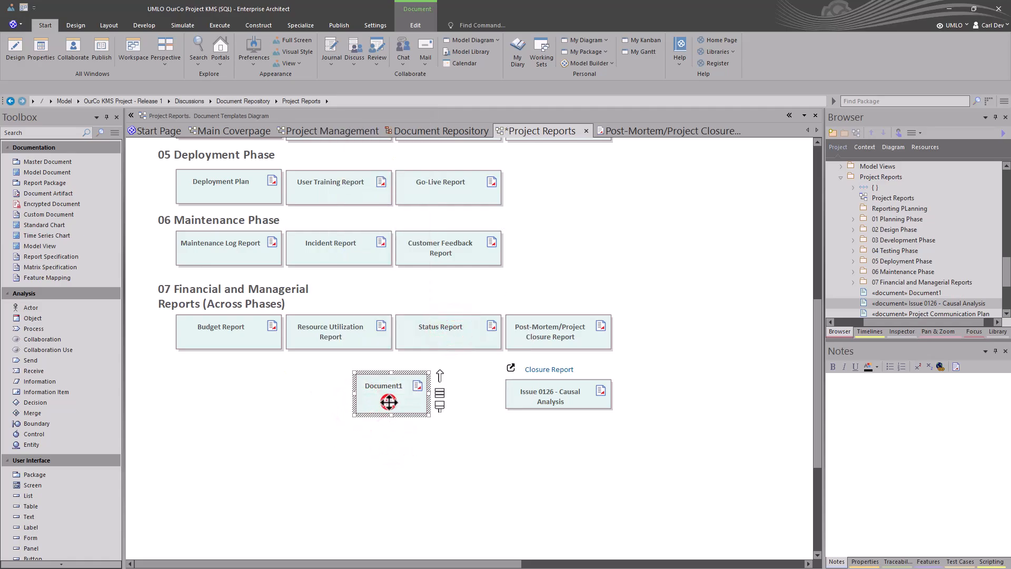
Browse the system templates available for the new element's linked document, then close the document without choosing a template.
double_click(389, 402)
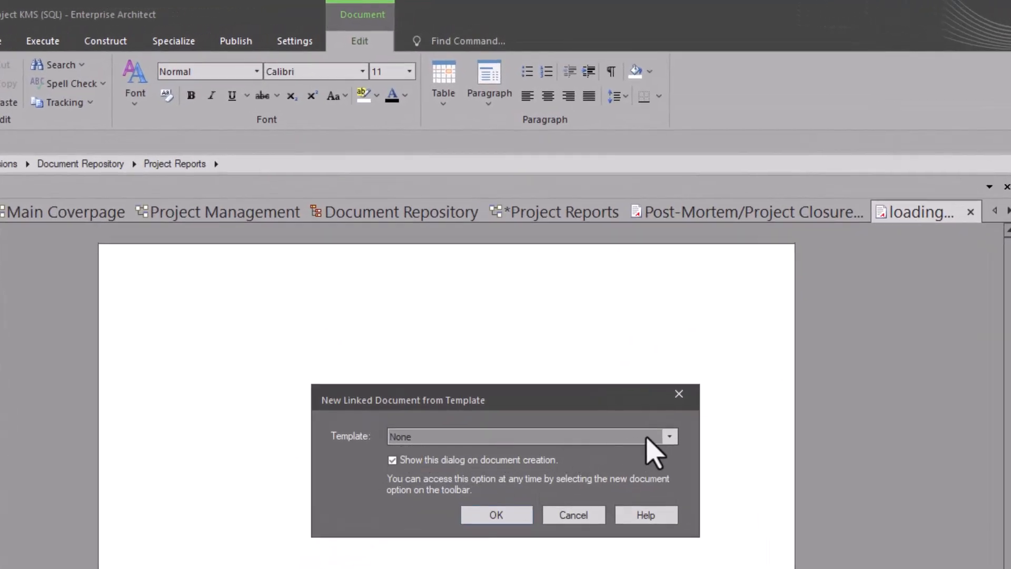
left_click(669, 436)
scroll(495, 322, "down", 3)
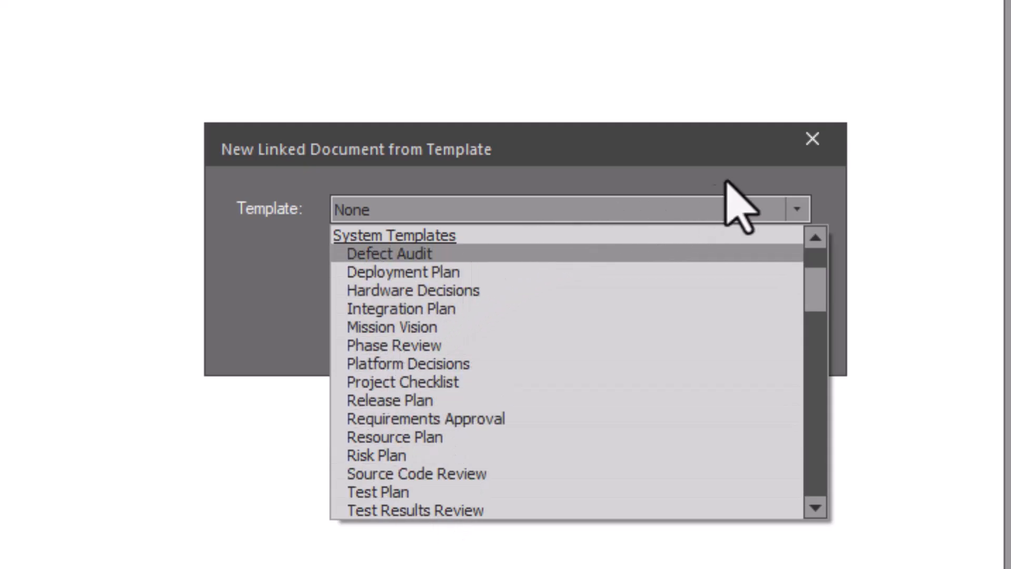
left_click(812, 141)
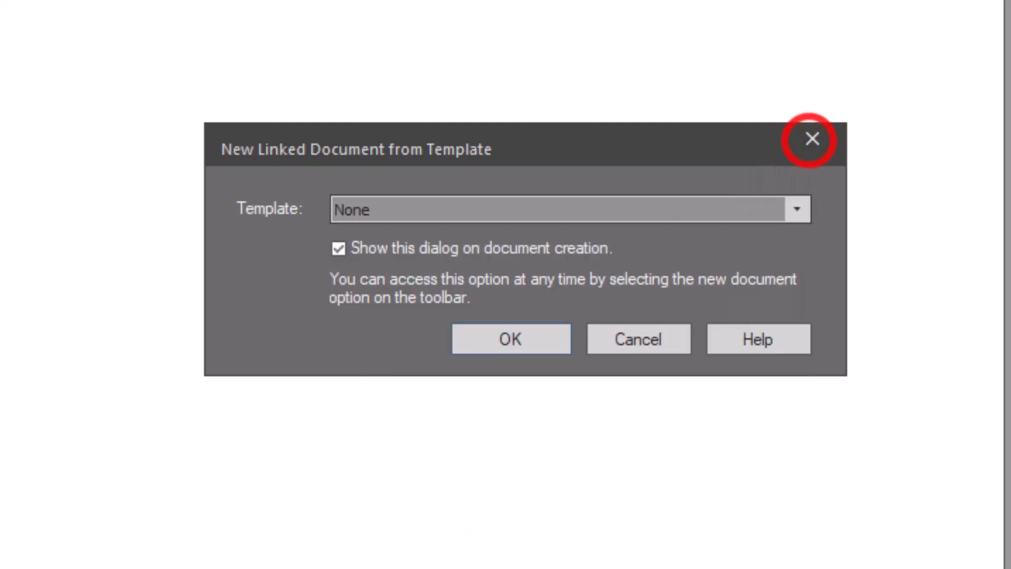
left_click(583, 337)
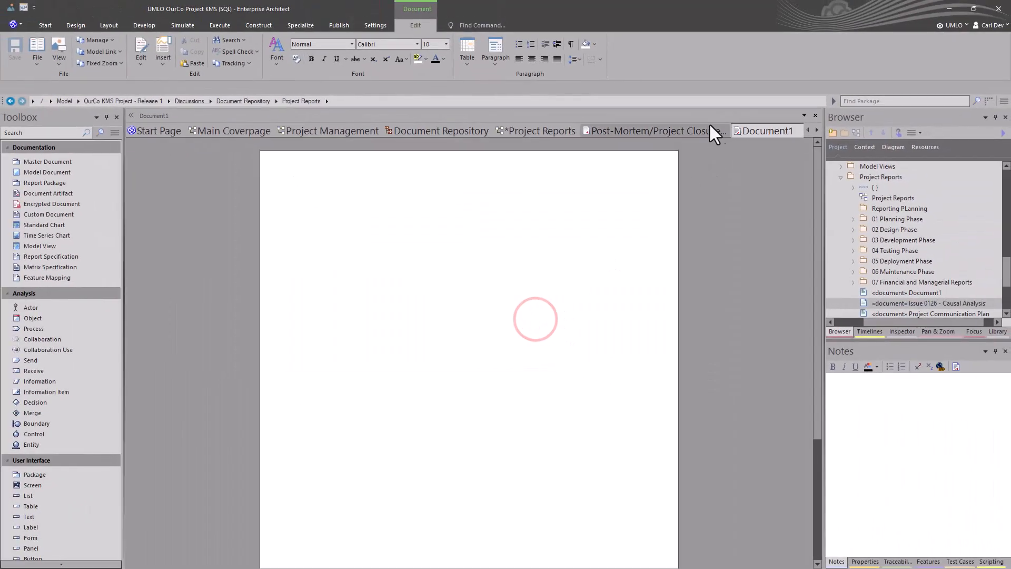
left_click(816, 116)
Review the Post-Mortem/Project Closure Report again, covering its highlights, successes, challenges, stakeholder feedback, recommendations and conclusion.
left_click(683, 127)
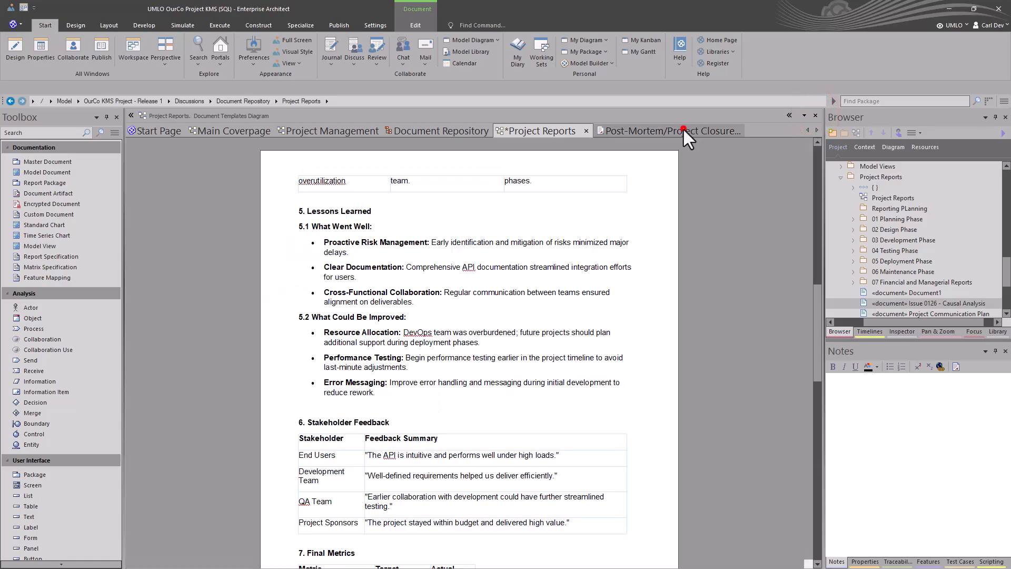
scroll(373, 376, "up", 3)
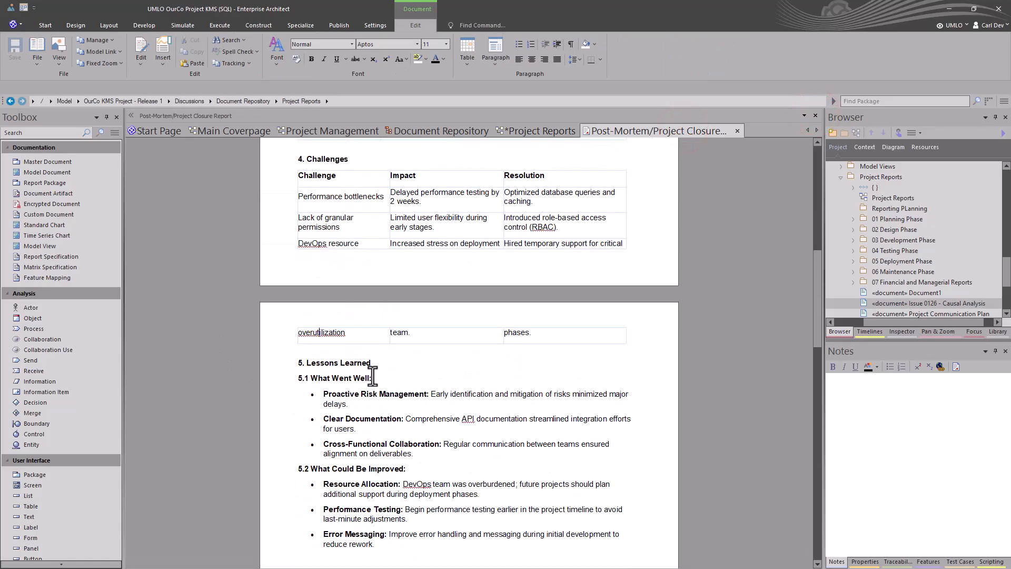
scroll(373, 376, "up", 10)
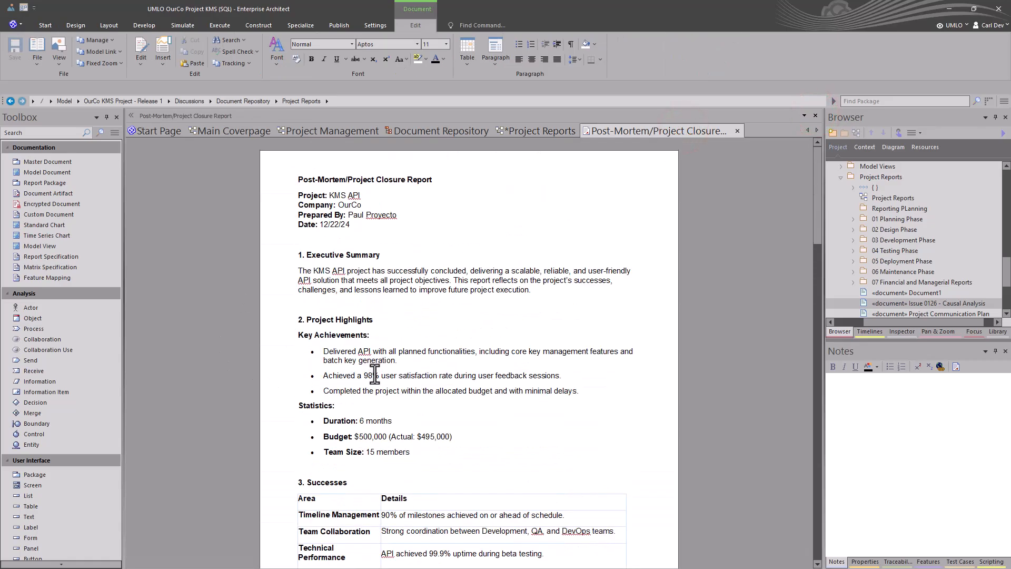
scroll(374, 375, "down", 8)
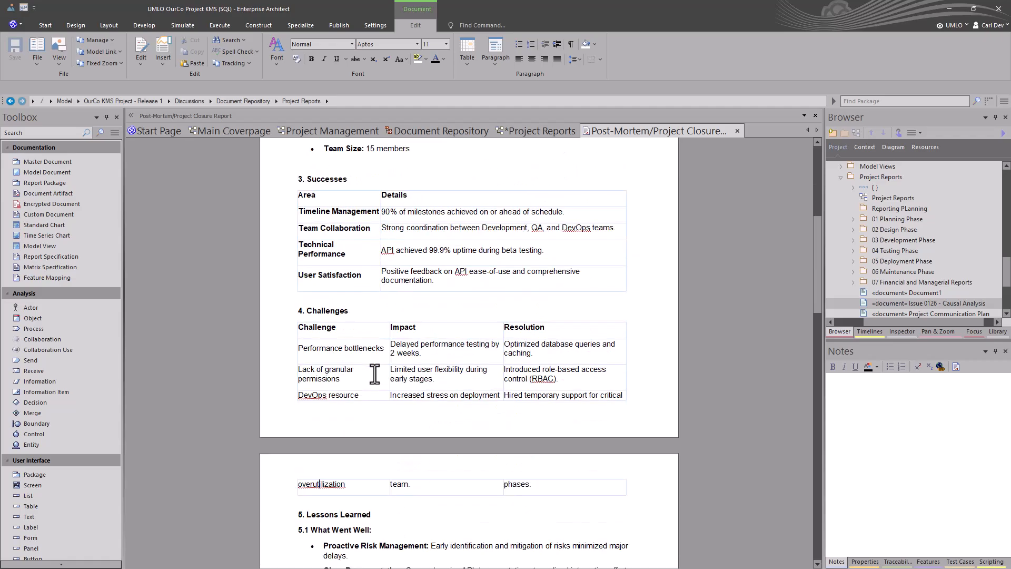
scroll(375, 374, "down", 8)
scroll(374, 374, "down", 5)
scroll(374, 374, "down", 4)
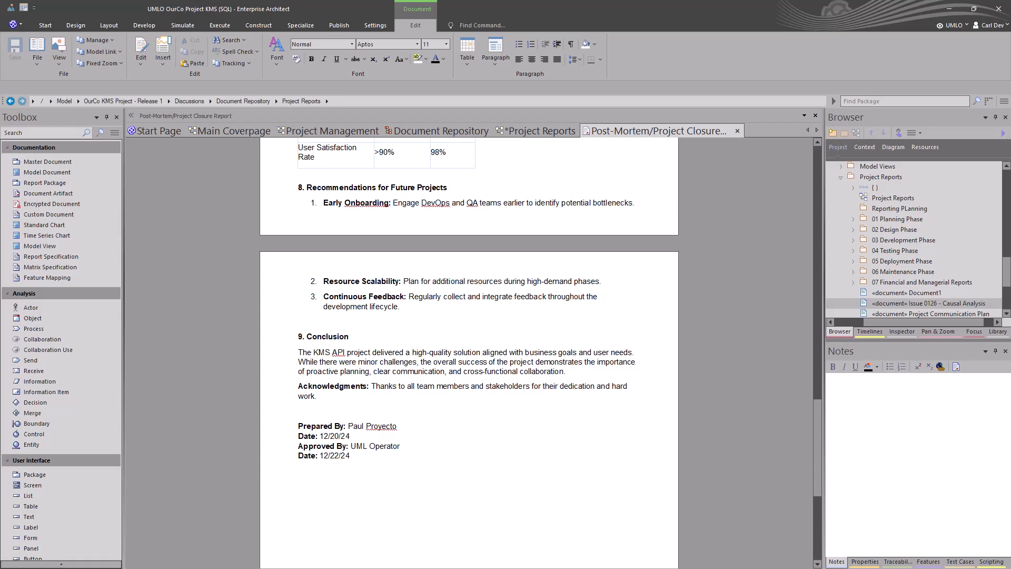
scroll(549, 369, "up", 6)
scroll(549, 370, "up", 10)
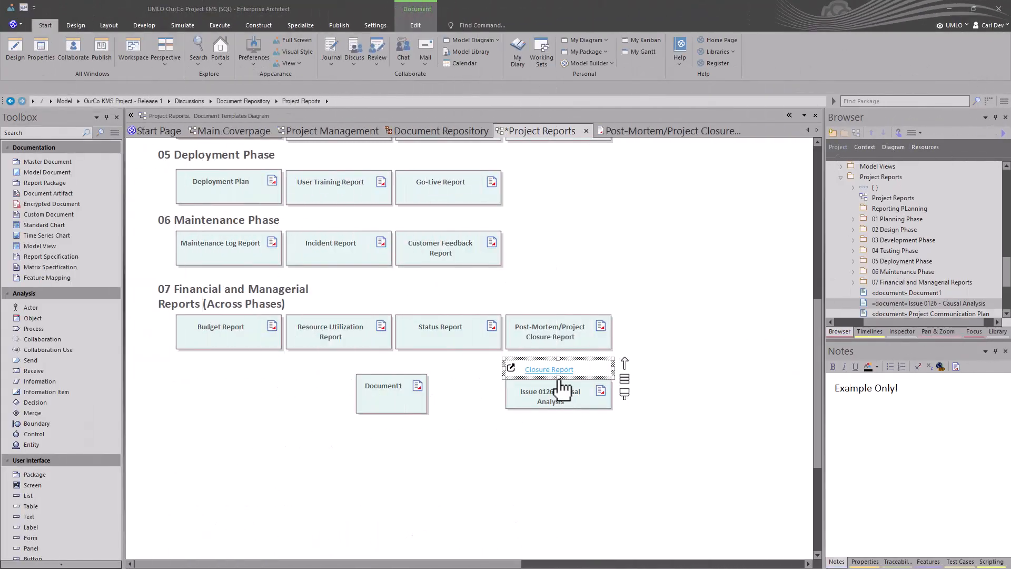
Open the external Closure Report example linked below the Post-Mortem/Project Closure Report and read from General Information through Risk Management.
double_click(555, 375)
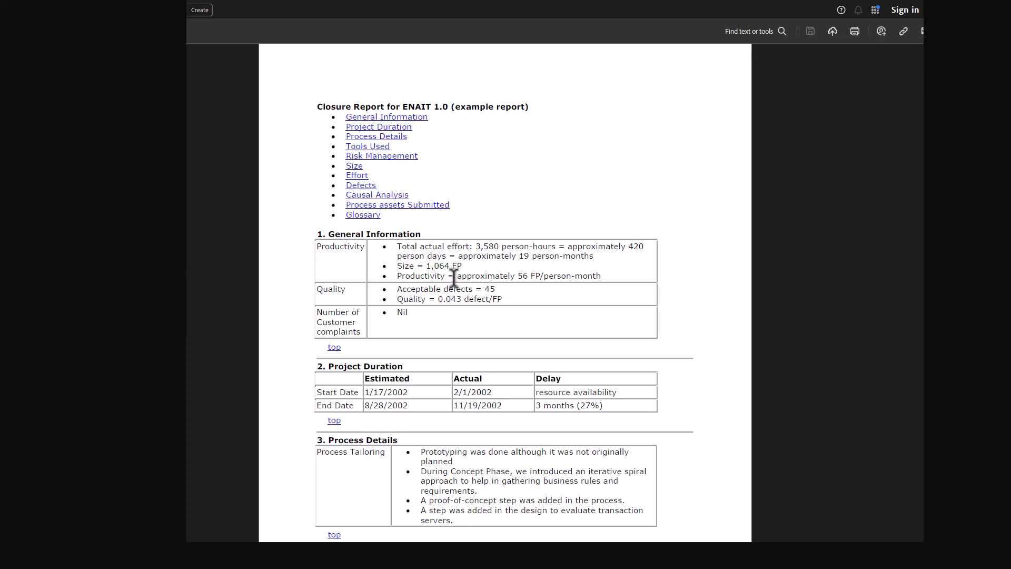
scroll(431, 368, "down", 3)
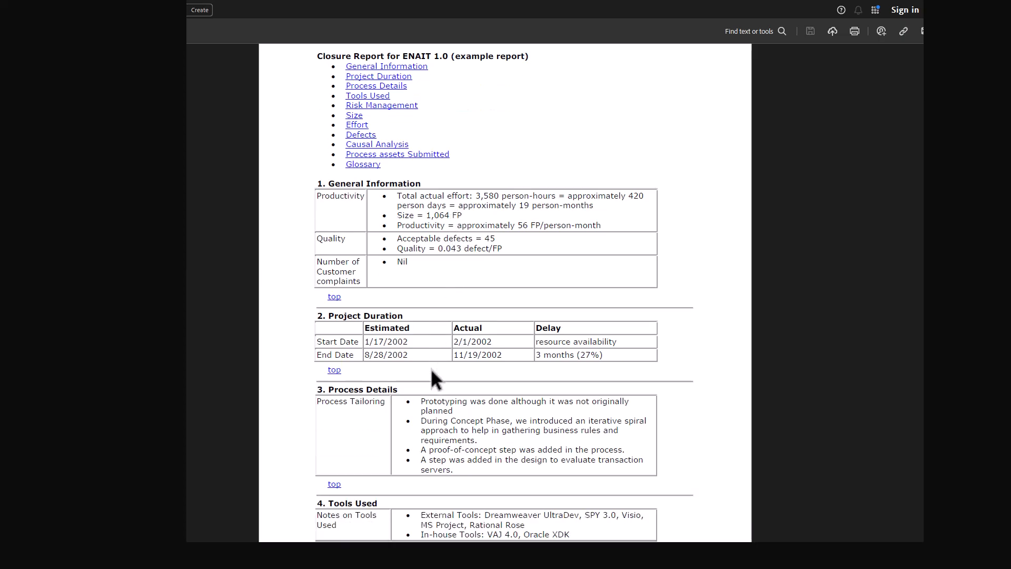
scroll(430, 369, "down", 4)
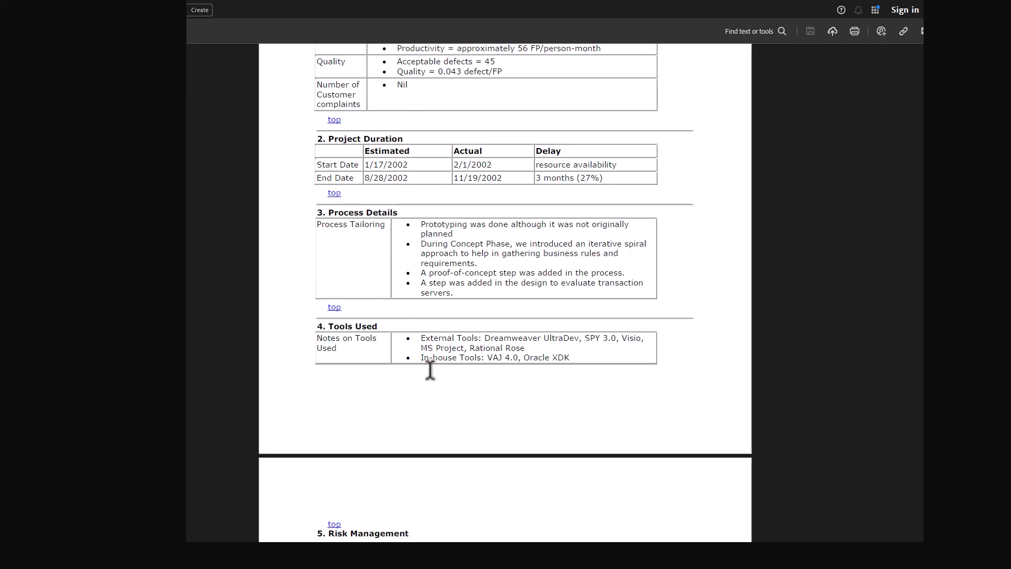
scroll(430, 368, "down", 3)
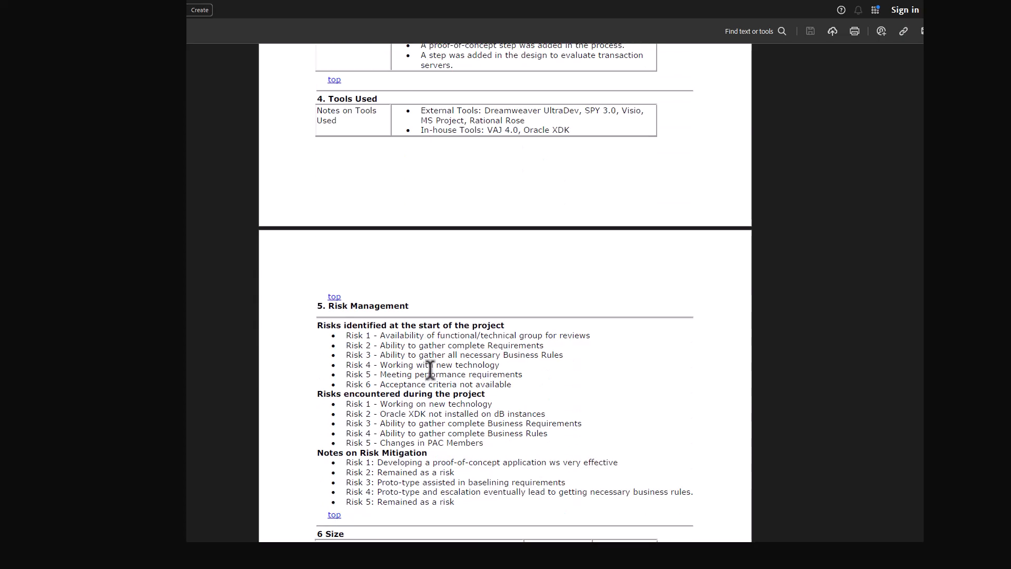
scroll(431, 368, "down", 1)
scroll(431, 370, "down", 2)
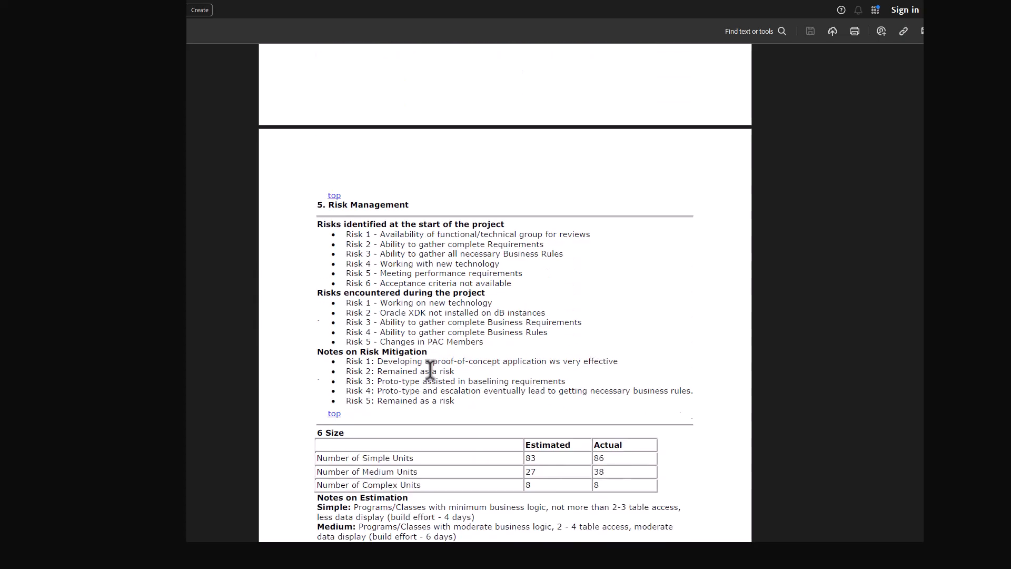
scroll(430, 369, "down", 1)
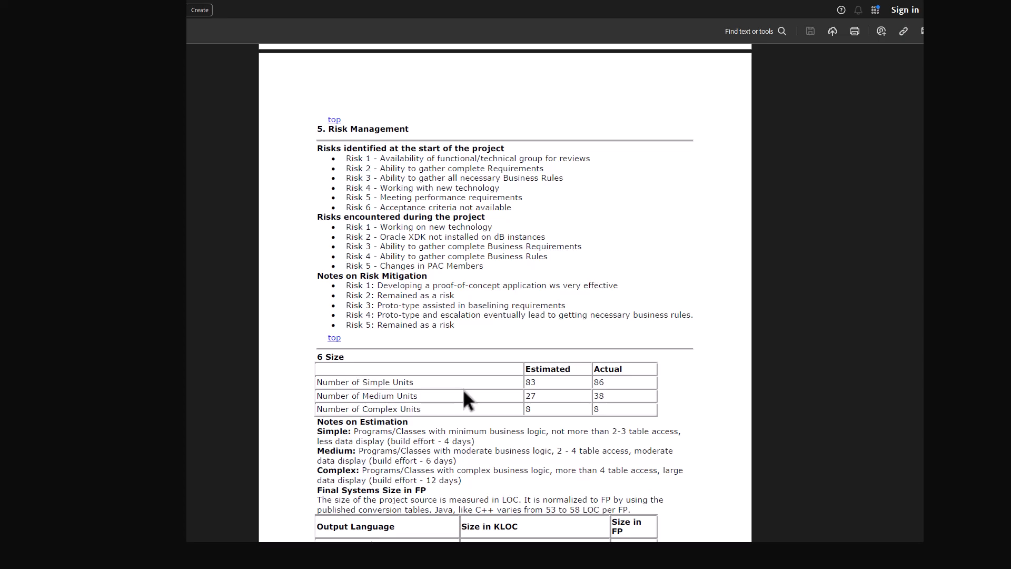
Examine the closure report's Size section, comparing estimated and actual units and the final system size by output language.
scroll(463, 391, "down", 3)
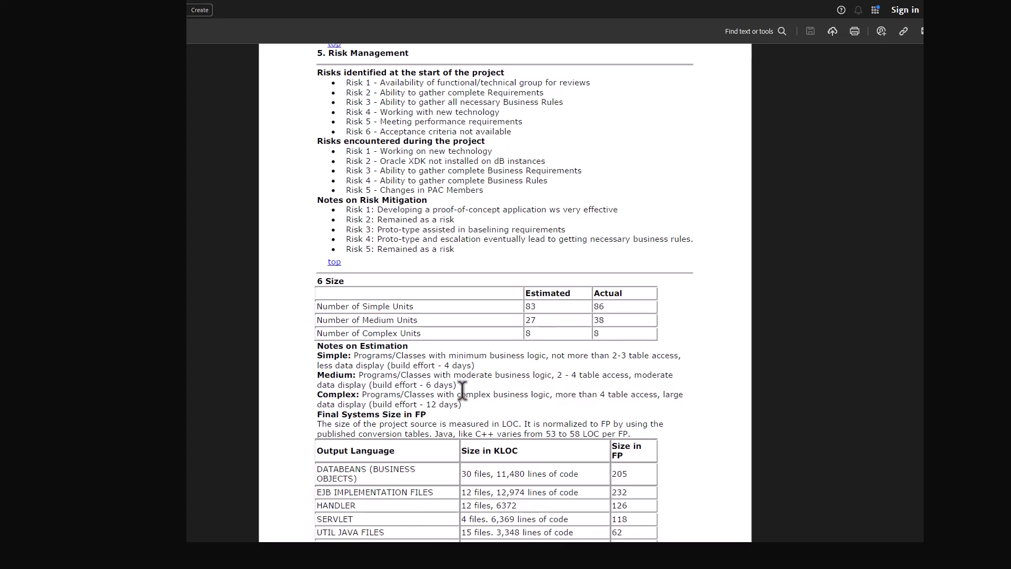
scroll(463, 391, "down", 1)
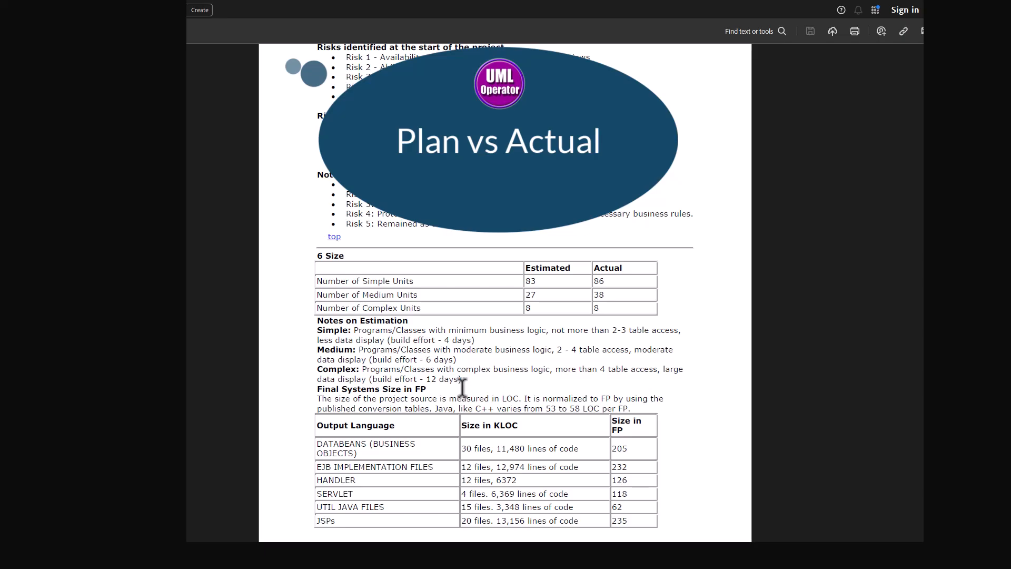
scroll(463, 391, "down", 3)
scroll(462, 388, "down", 2)
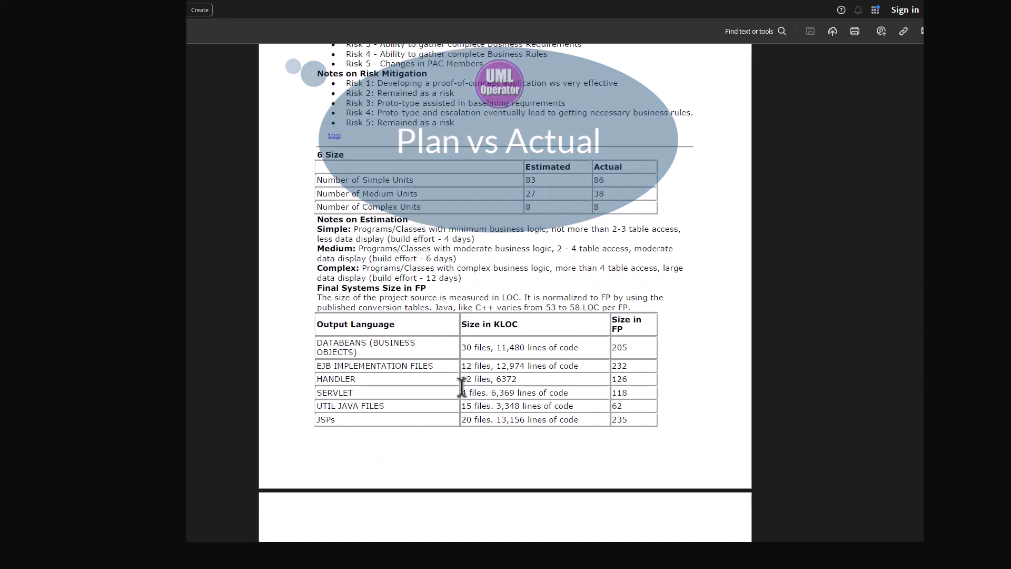
scroll(462, 388, "down", 5)
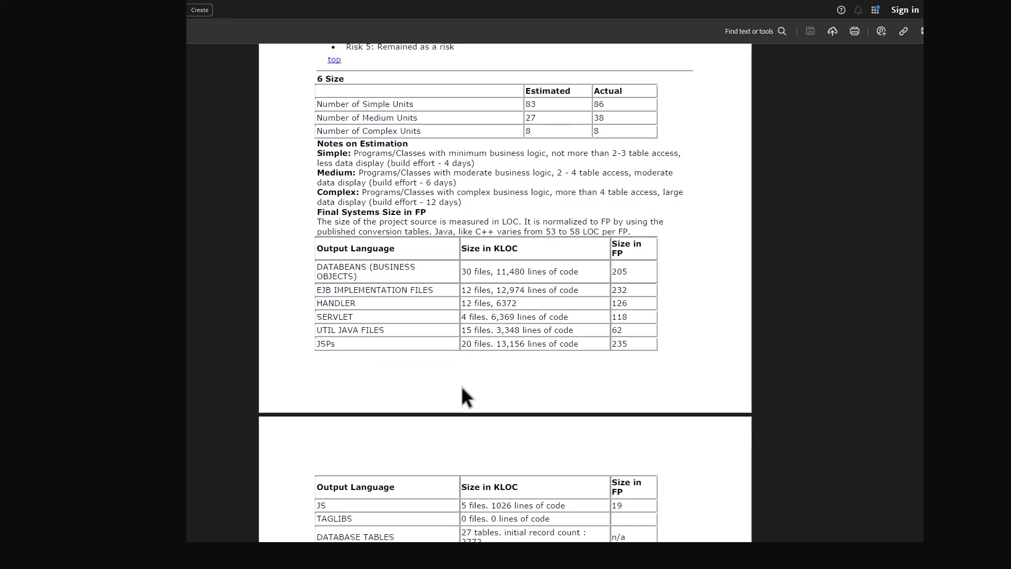
scroll(461, 387, "down", 2)
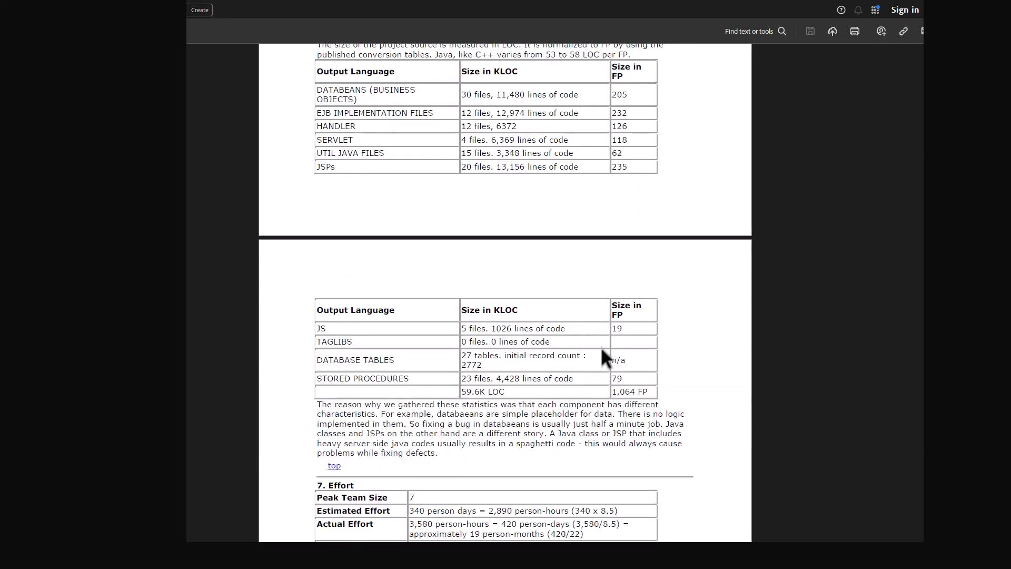
Examine the Effort section, including the distribution over life-cycle stages, the cost of quality and the estimated versus actual effort.
scroll(560, 385, "down", 6)
scroll(561, 384, "down", 4)
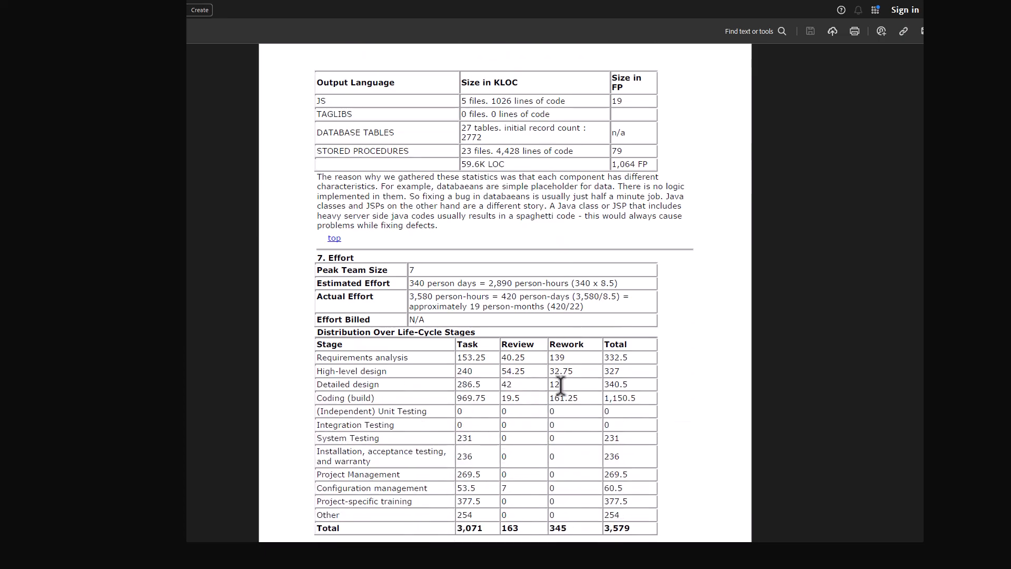
scroll(561, 387, "down", 9)
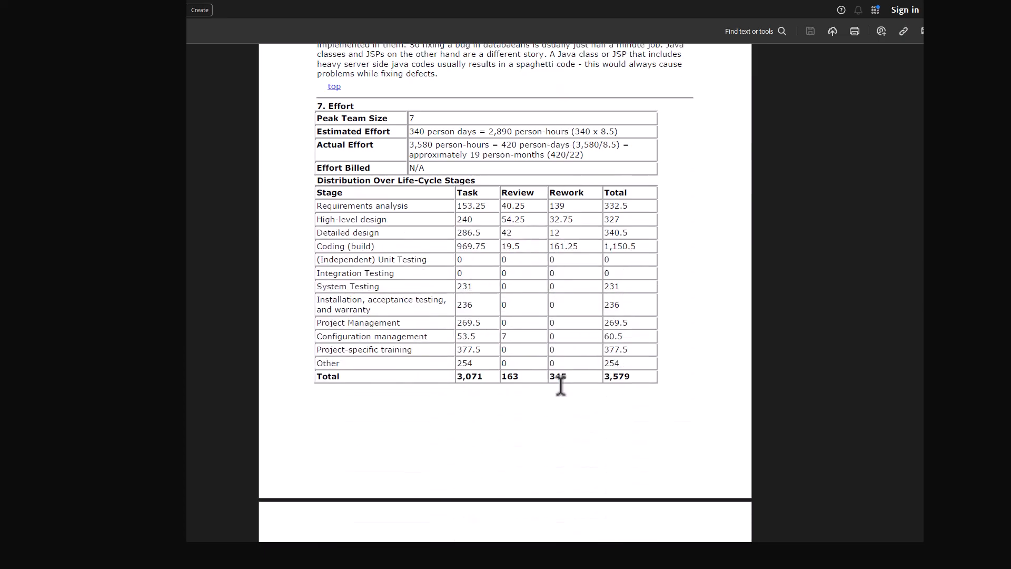
scroll(561, 386, "down", 3)
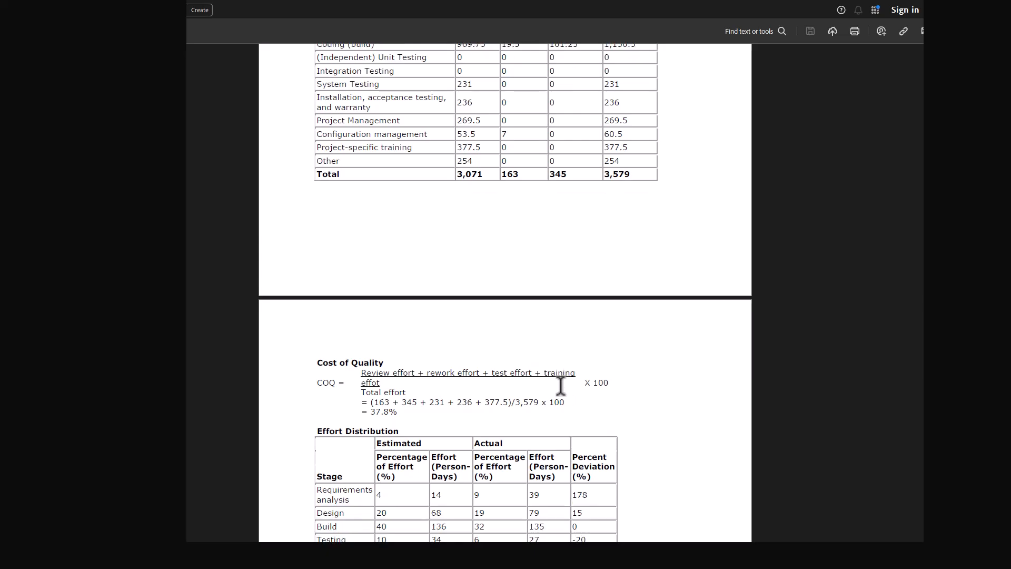
scroll(561, 386, "down", 6)
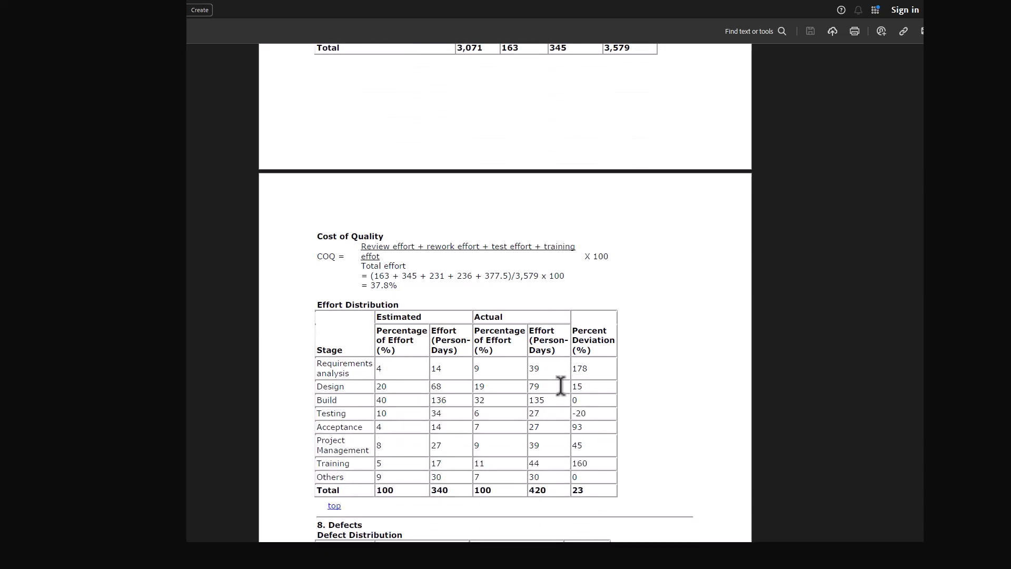
scroll(561, 386, "down", 2)
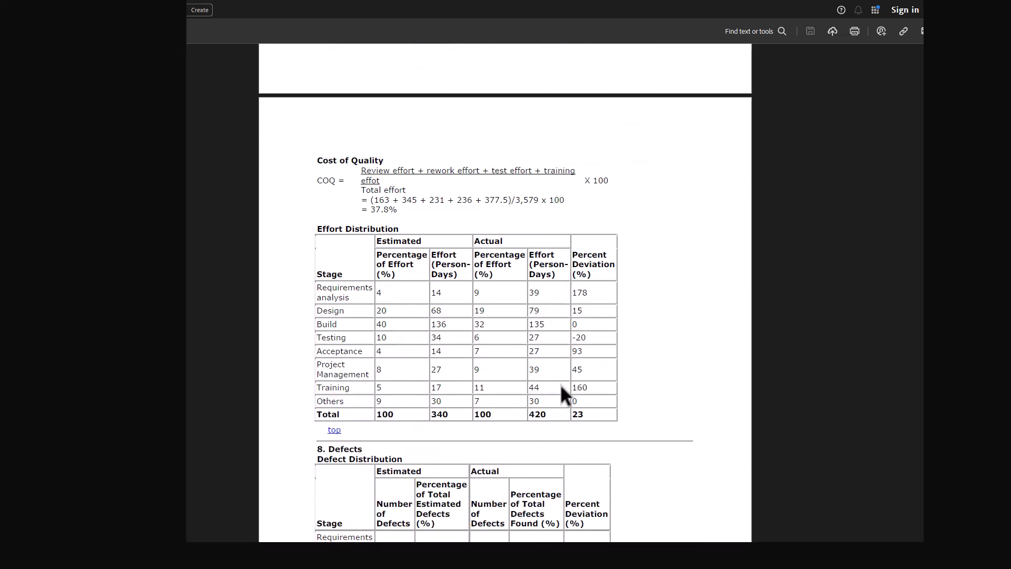
Examine the Defects section, covering defect distribution, removal efficiencies, and the breakdowns by severity and defect type.
scroll(446, 352, "down", 2)
scroll(446, 353, "down", 4)
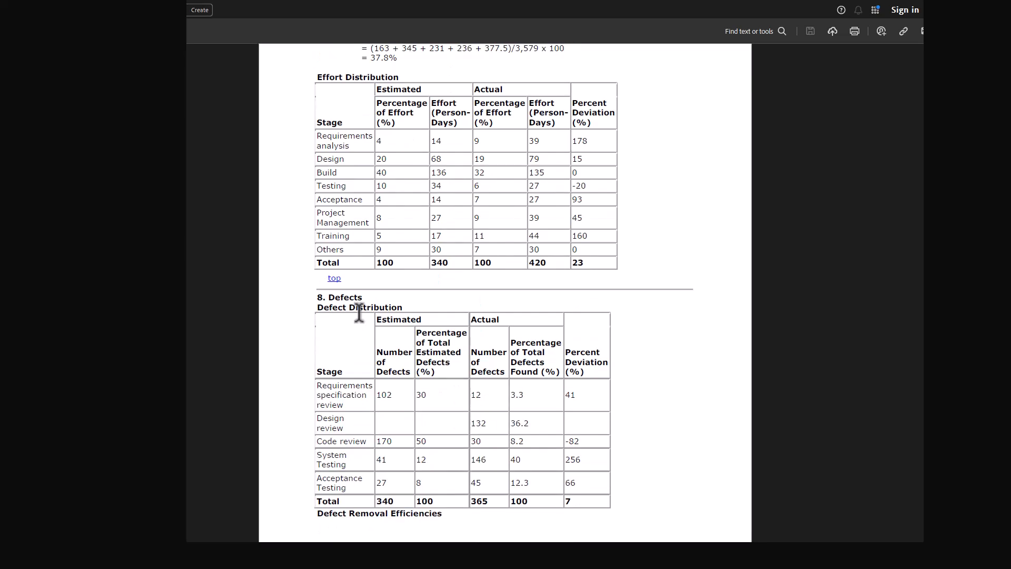
mouse_move(388, 350)
left_mouse_down()
mouse_move(409, 465)
mouse_move(410, 432)
mouse_move(385, 368)
left_mouse_up()
left_click(380, 358)
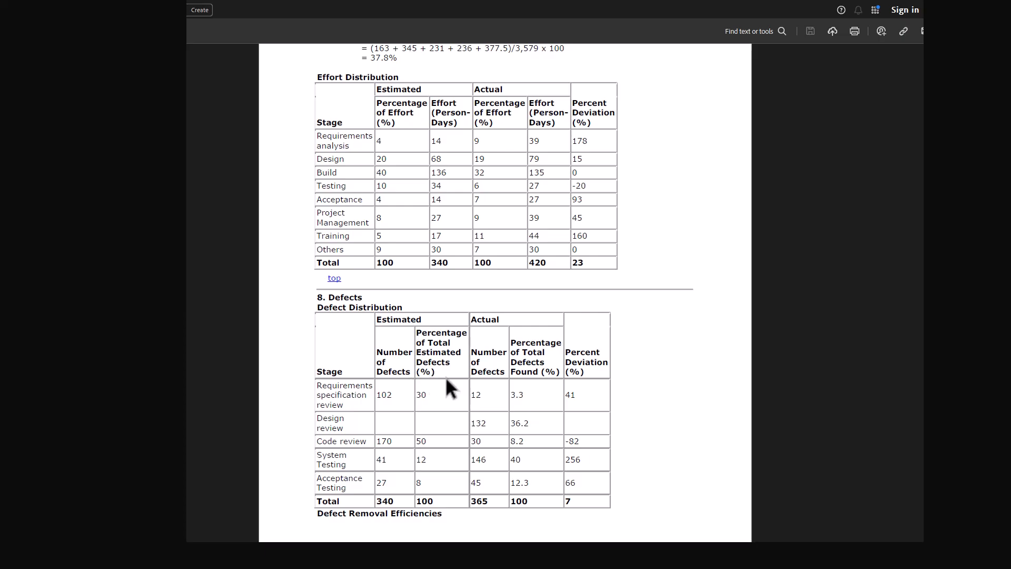
scroll(446, 375, "down", 4)
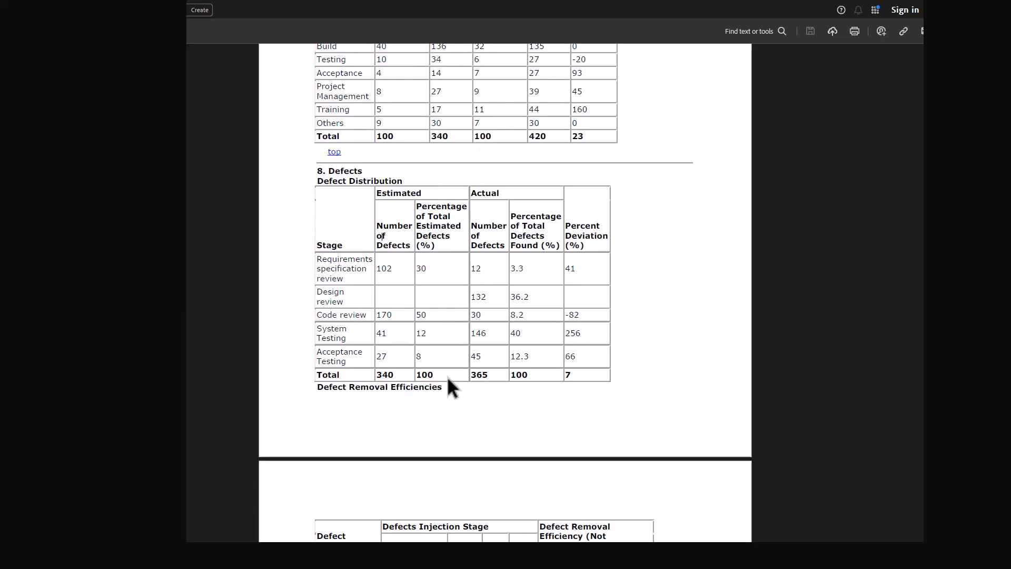
scroll(447, 376, "down", 6)
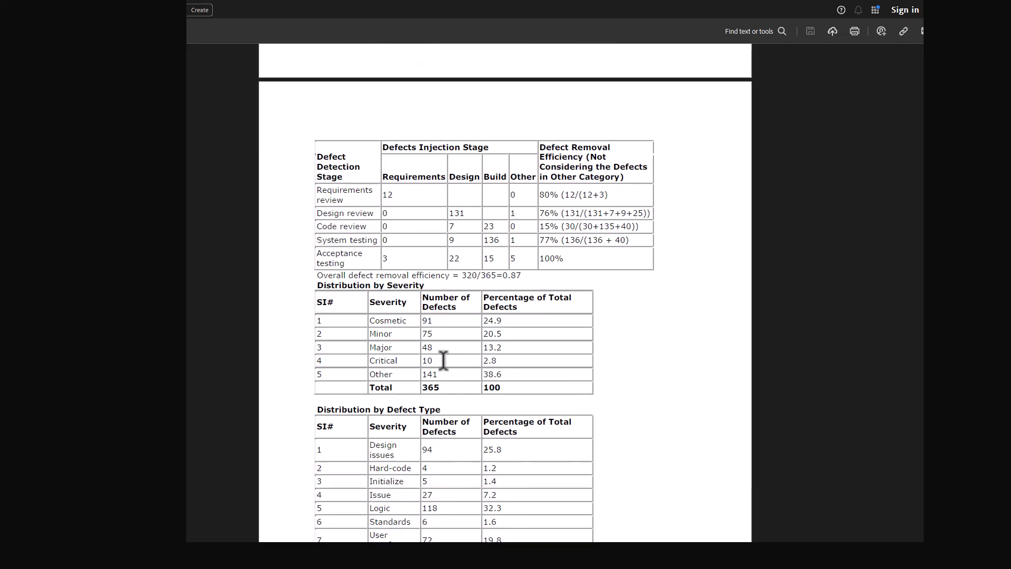
scroll(443, 361, "down", 6)
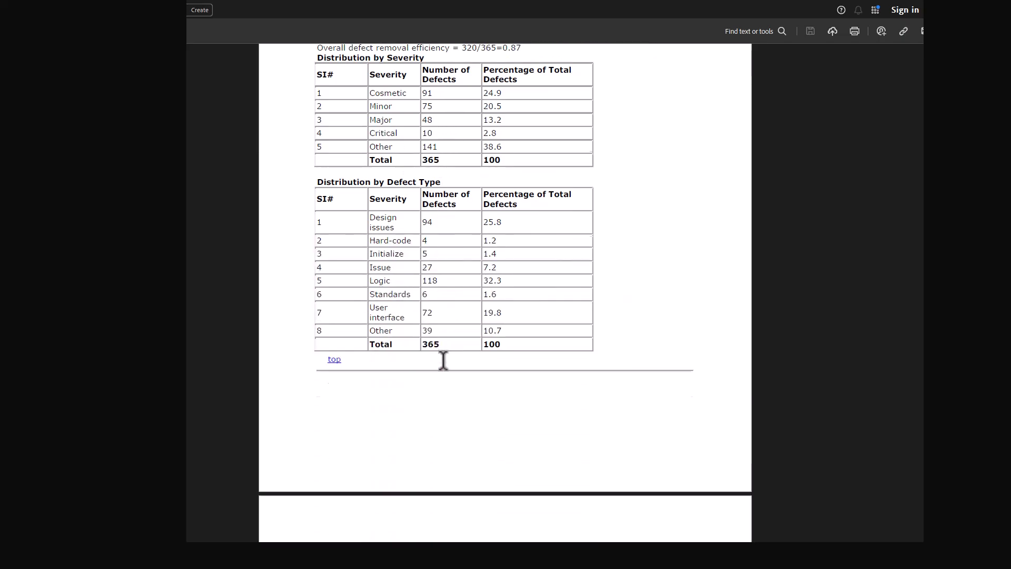
Read the Causal Analysis, Overall Conclusions, Process assets Submitted and Glossary, then return to the beginning of the closure report.
scroll(443, 369, "down", 3)
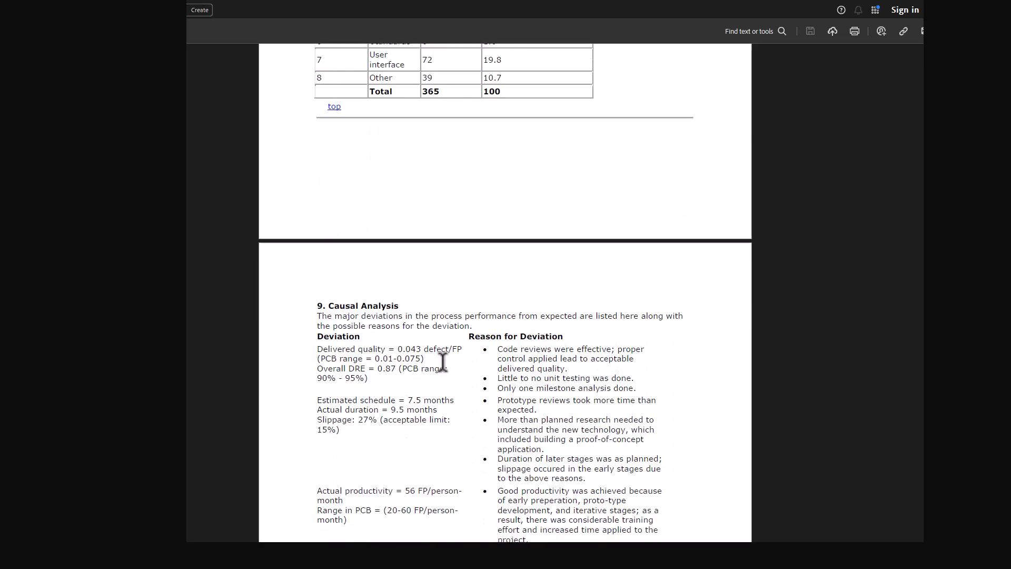
scroll(442, 362, "down", 3)
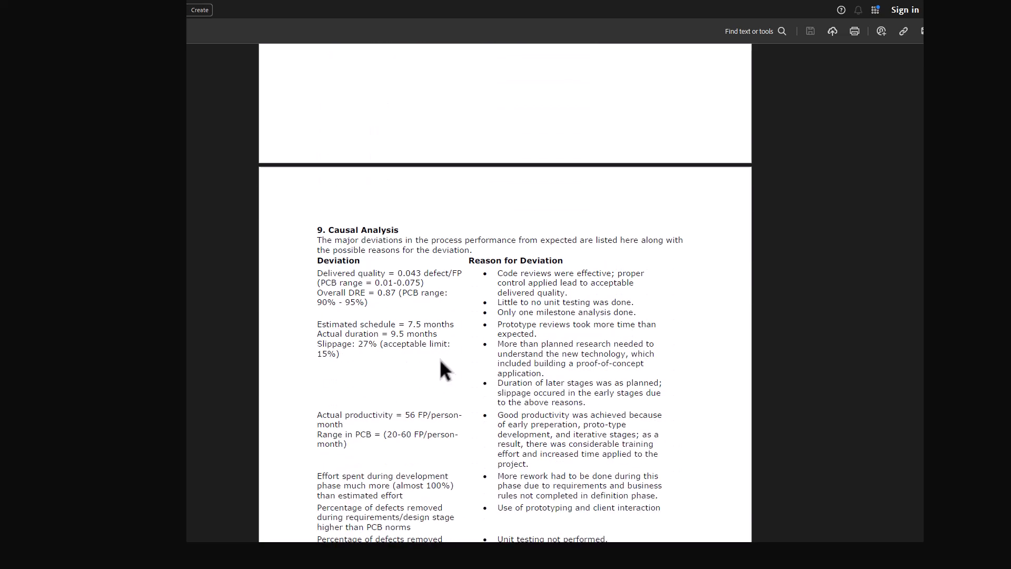
scroll(443, 341, "down", 6)
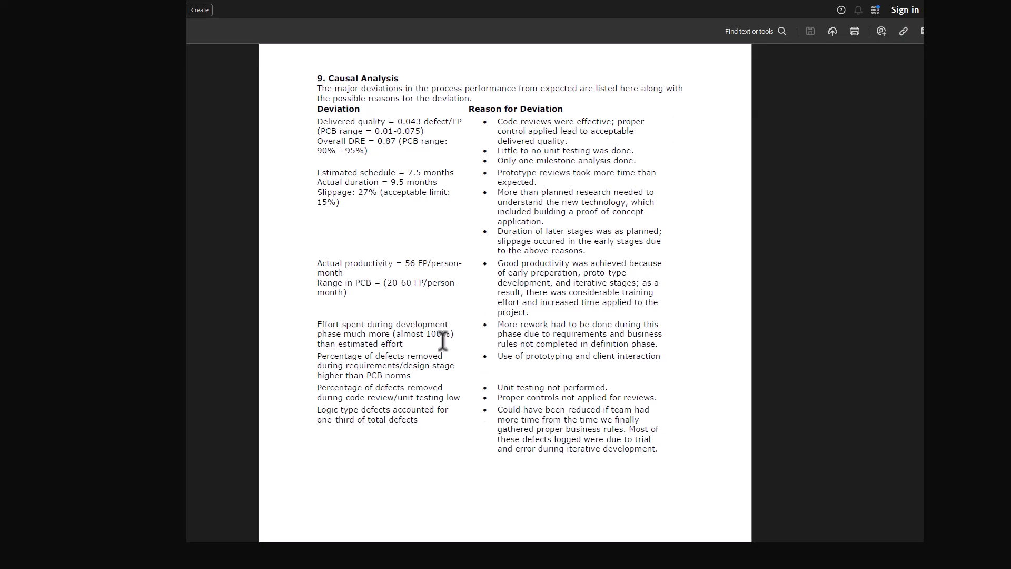
scroll(440, 343, "down", 3)
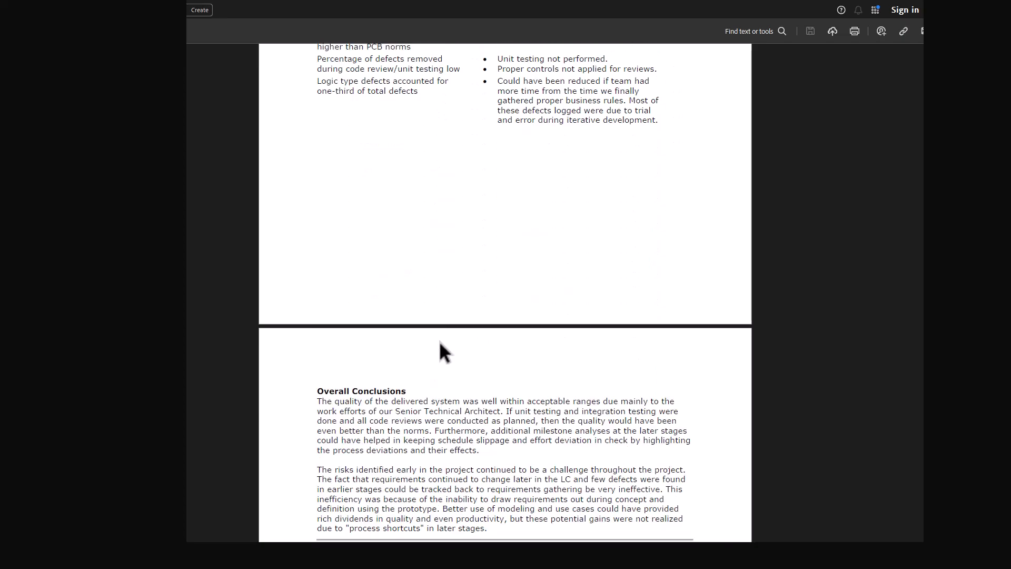
scroll(423, 374, "down", 2)
scroll(423, 374, "down", 2)
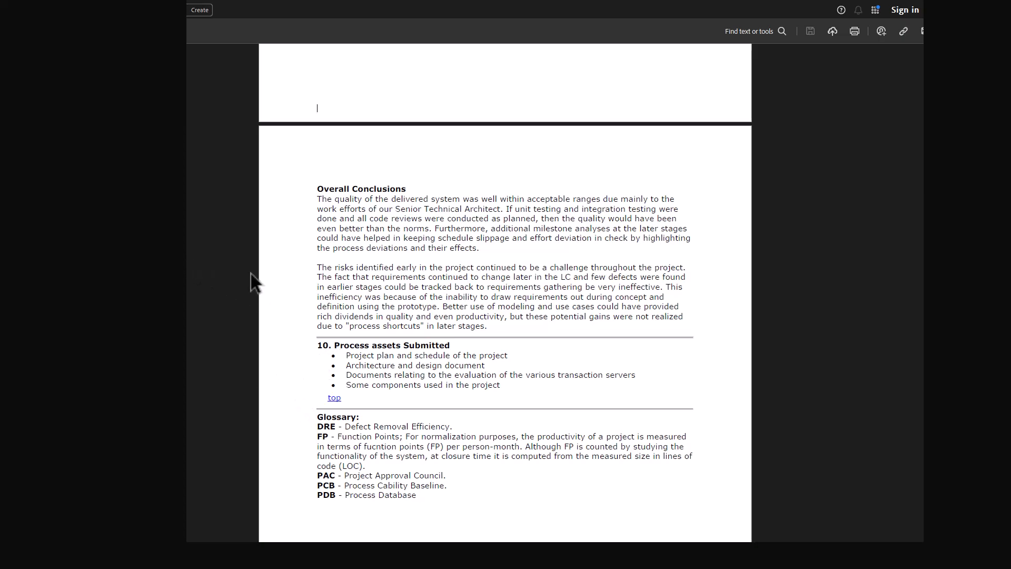
key("Home")
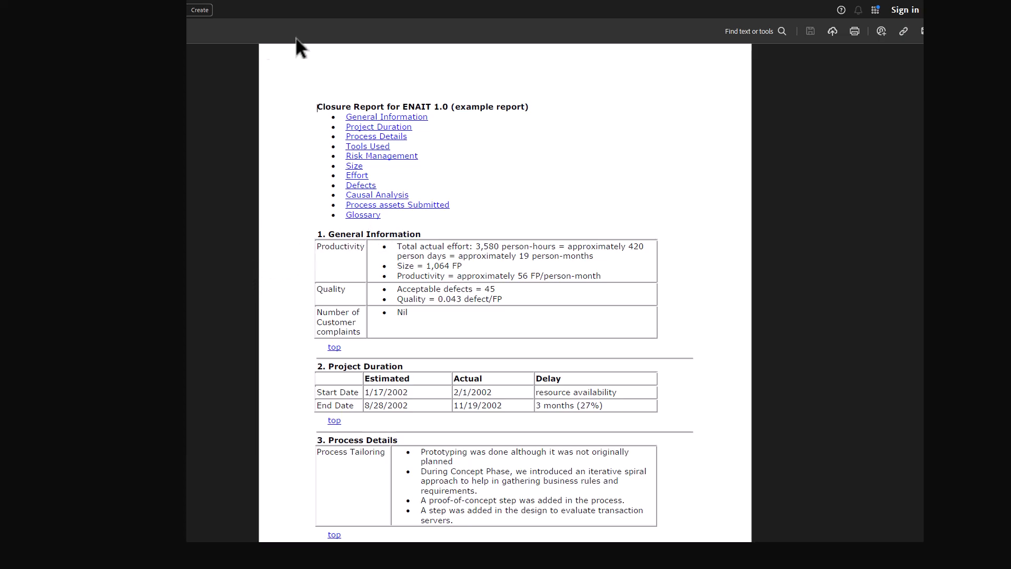
Close the example PDF, return to Enterprise Architect, skim the Post-Mortem/Project Closure Report through to its conclusion, and close it.
left_click(990, 8)
left_click(682, 315)
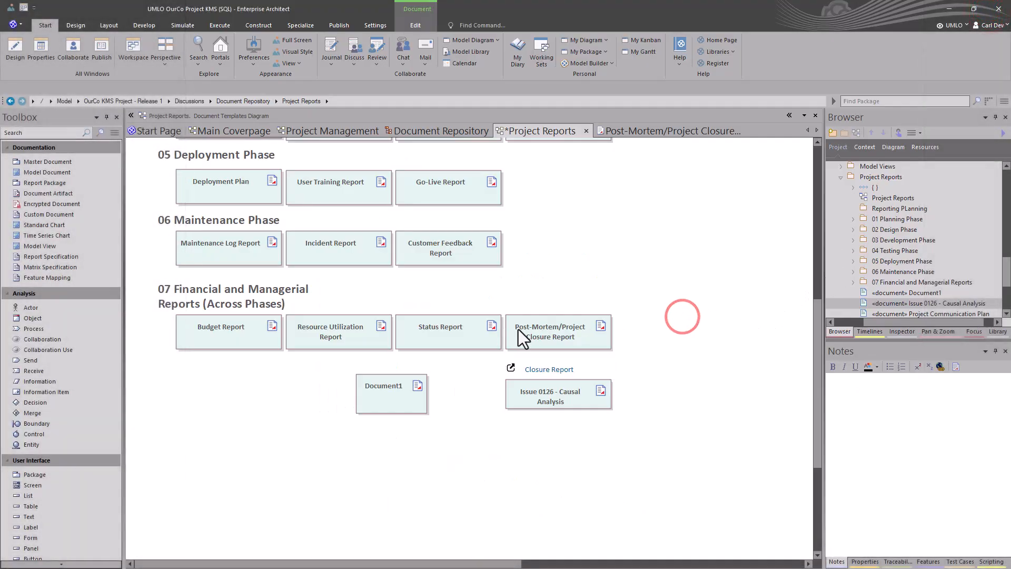
double_click(518, 327)
scroll(491, 350, "down", 10)
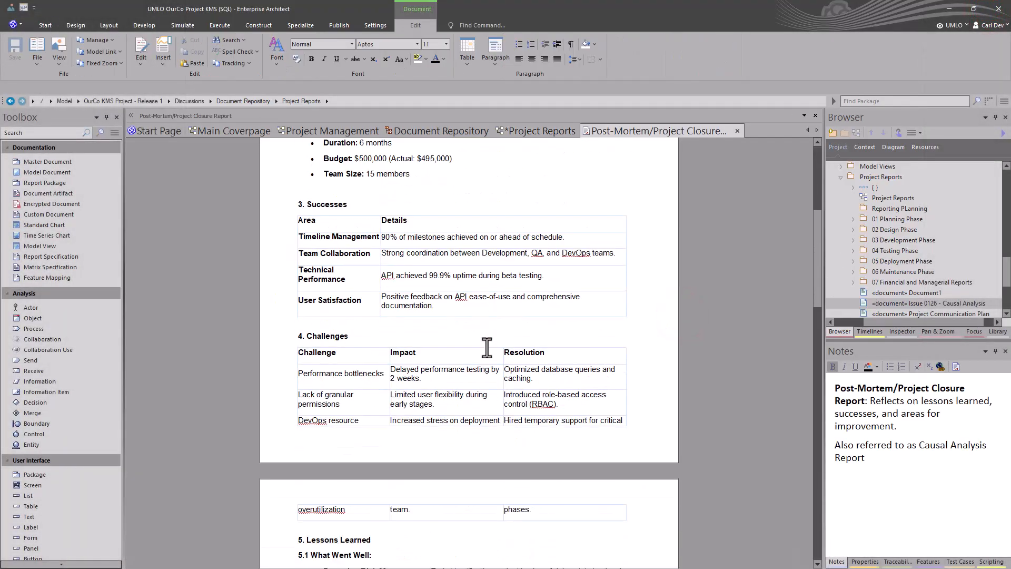
scroll(487, 348, "down", 6)
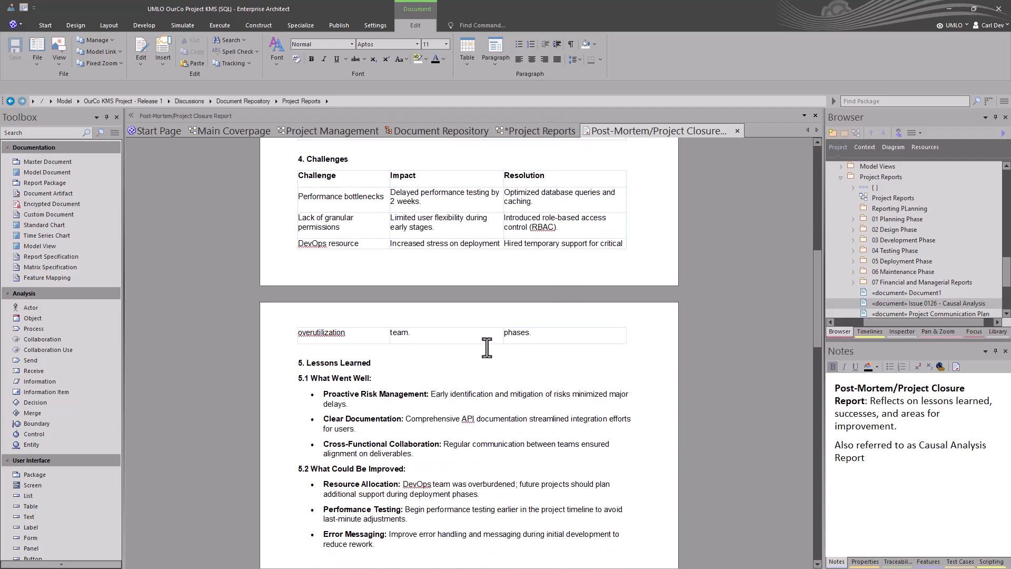
scroll(487, 347, "down", 14)
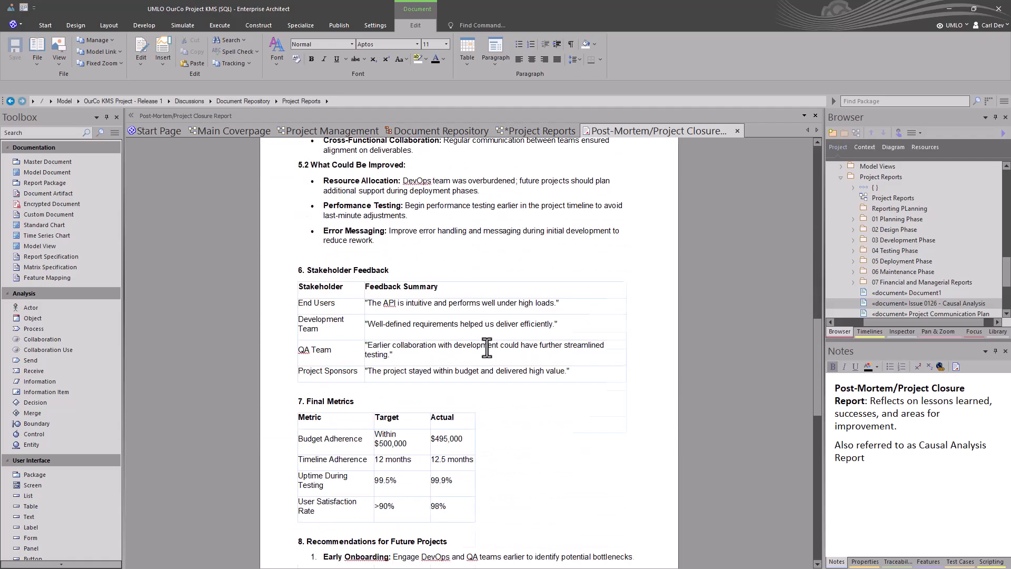
scroll(492, 342, "down", 12)
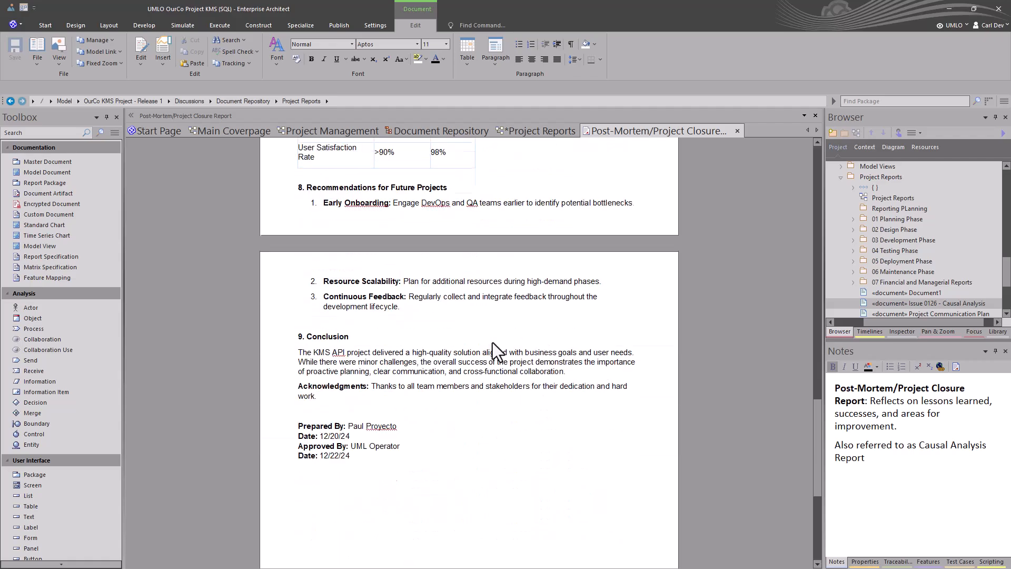
left_click(737, 131)
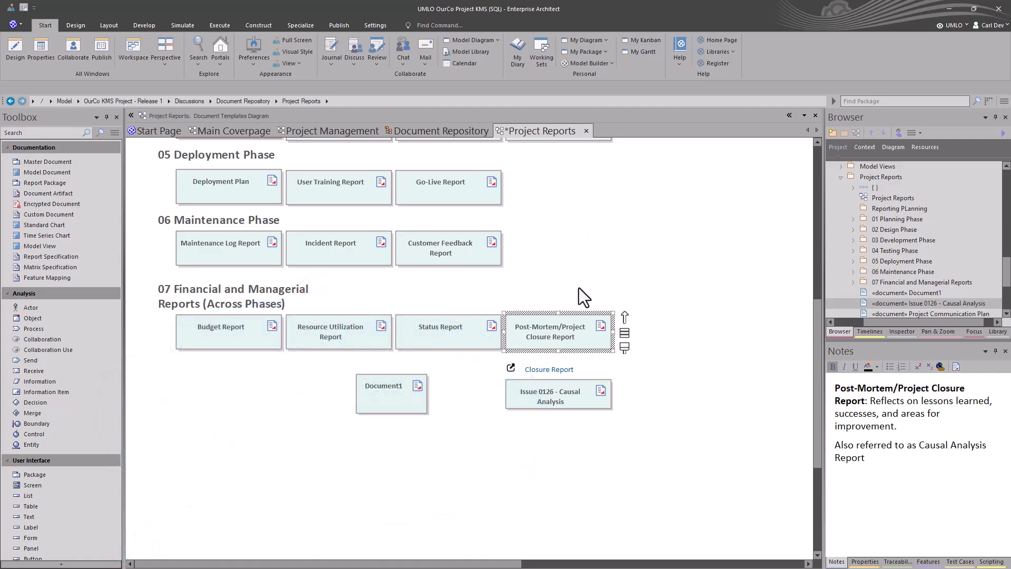
Open the Issue 0126 - Causal Analysis document, highlight its issue reference, and read through to the Follow-Up Plan and back to the beginning.
double_click(551, 397)
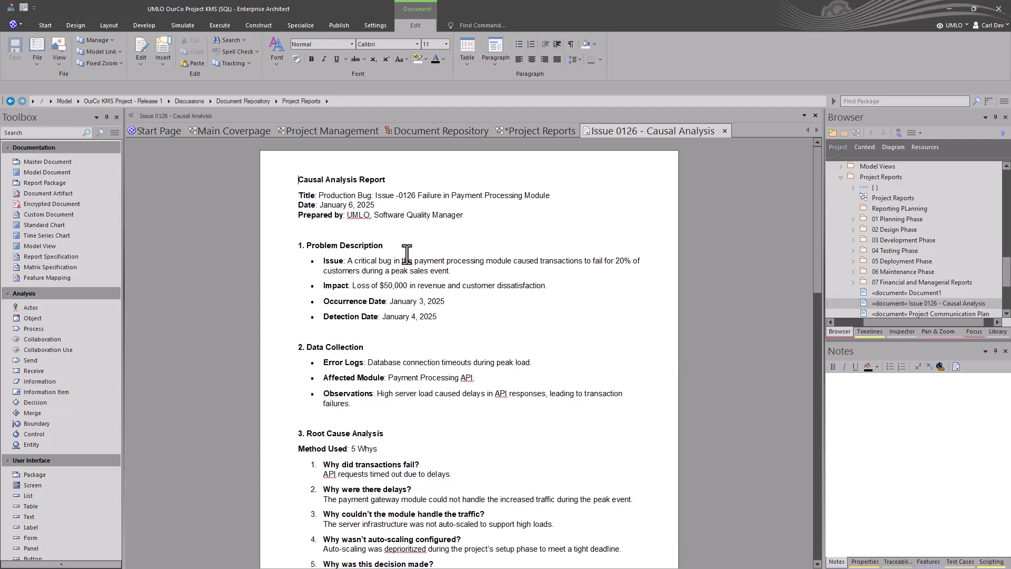
left_click_drag(363, 196, 415, 196)
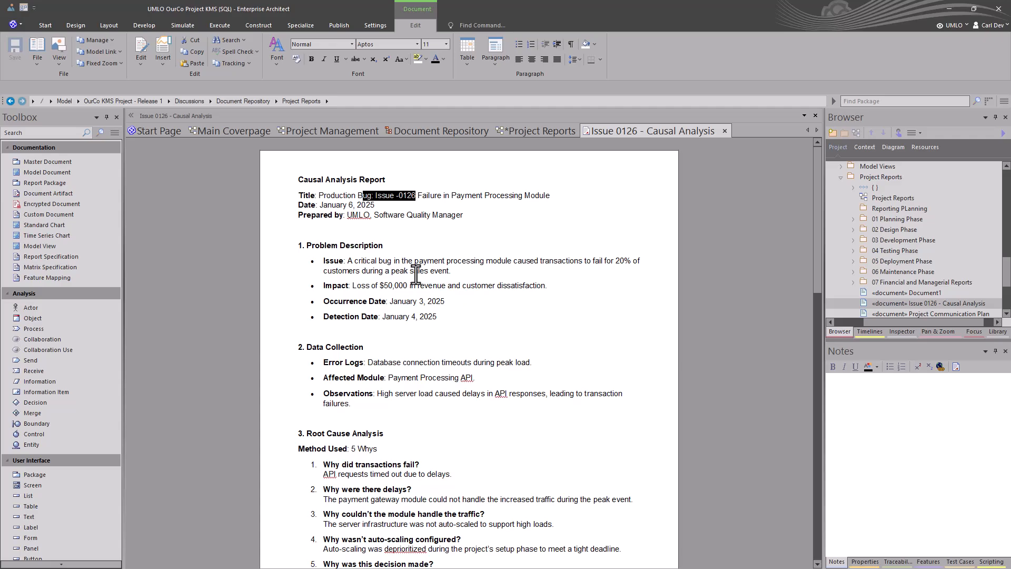
scroll(416, 274, "down", 10)
scroll(416, 274, "down", 5)
scroll(416, 274, "down", 4)
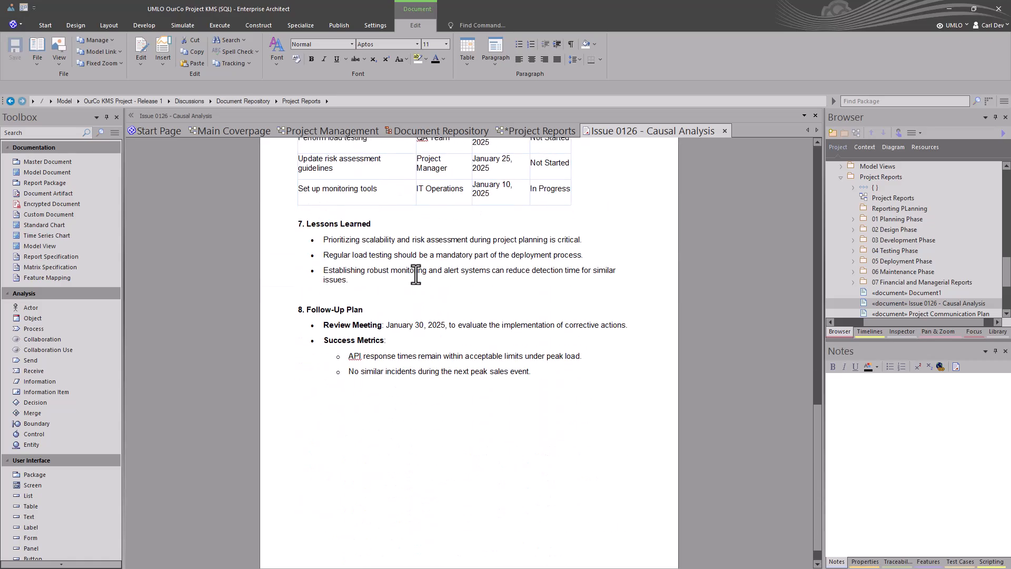
scroll(416, 274, "up", 8)
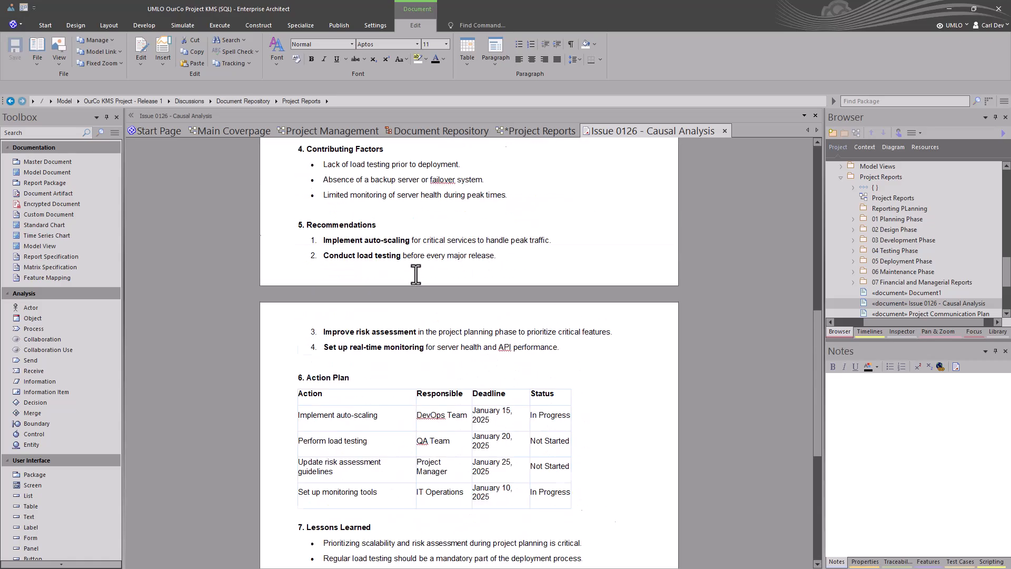
scroll(416, 274, "up", 7)
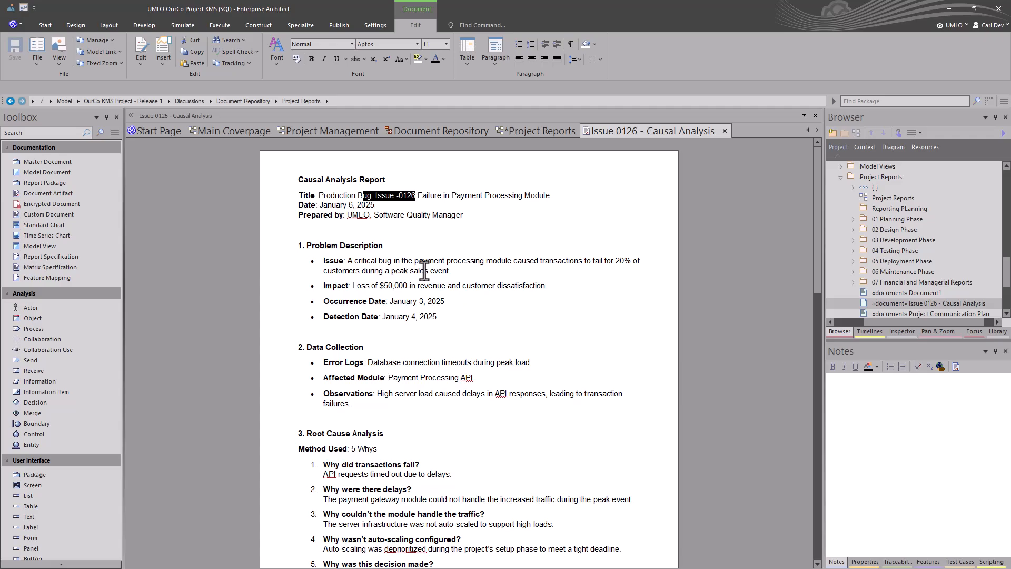
Return to the Project Reports diagram and review the reports from the Planning Phase through Financial and Managerial Reports.
left_click(541, 130)
scroll(603, 302, "up", 6)
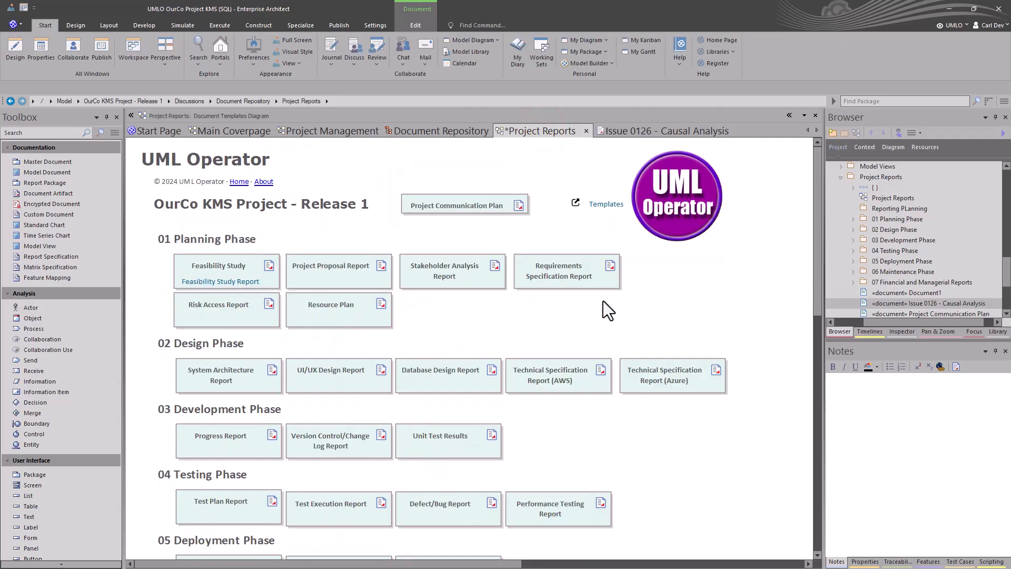
scroll(532, 318, "down", 3)
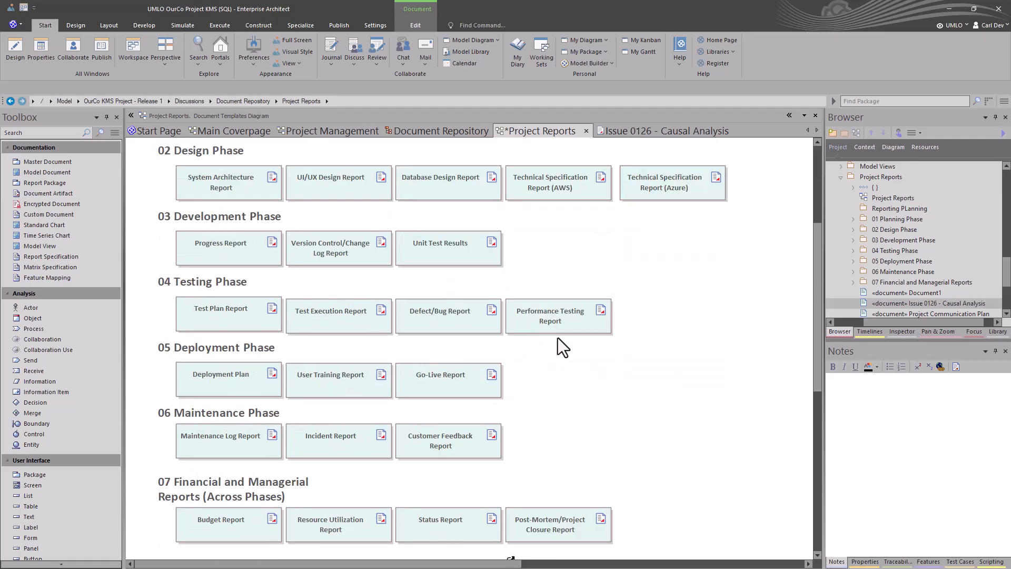
scroll(557, 337, "down", 3)
left_click(553, 286)
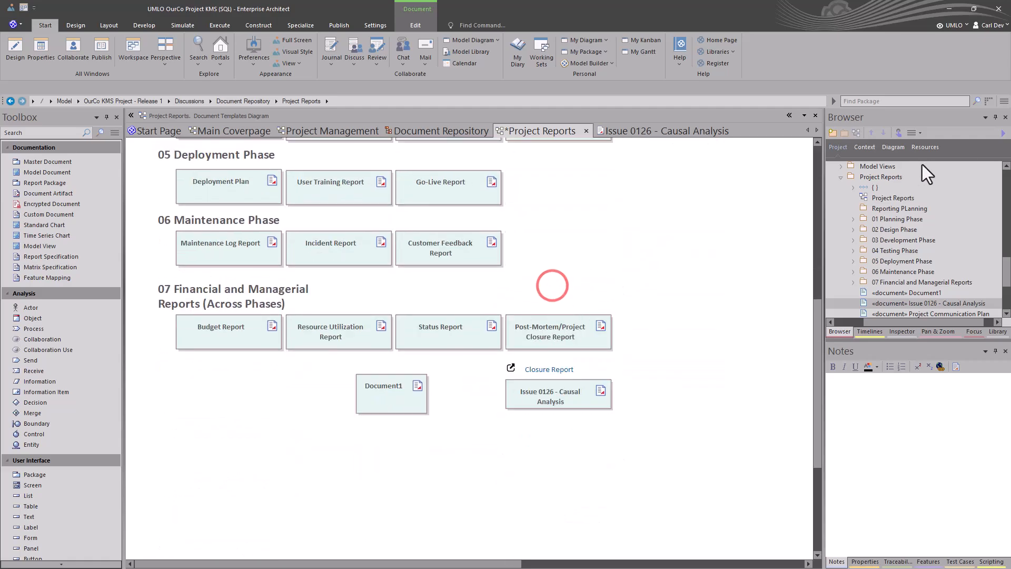
Expand the Report Templates resources and their Custom Templates to examine the available templates.
left_click(925, 148)
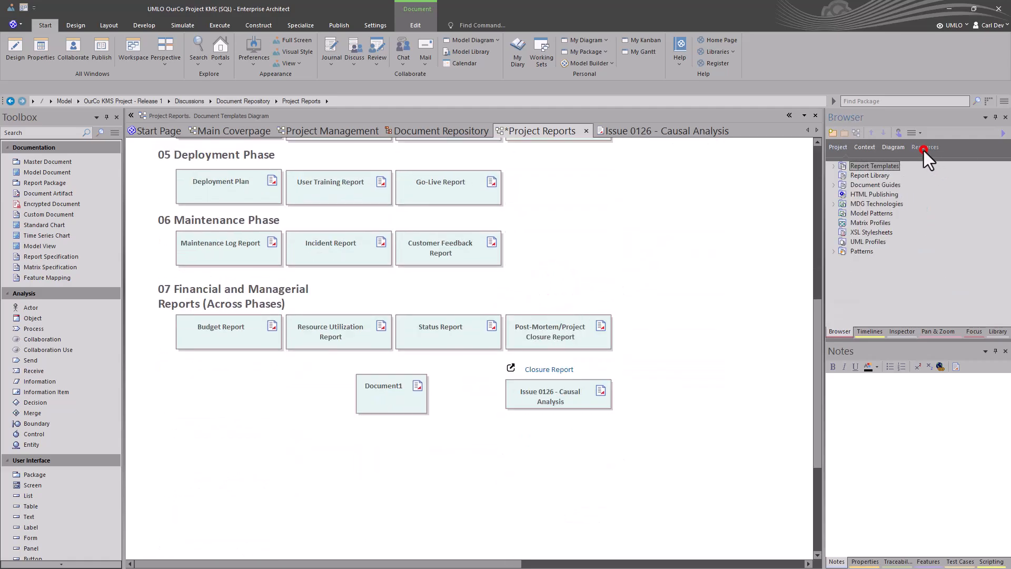
left_click(834, 166)
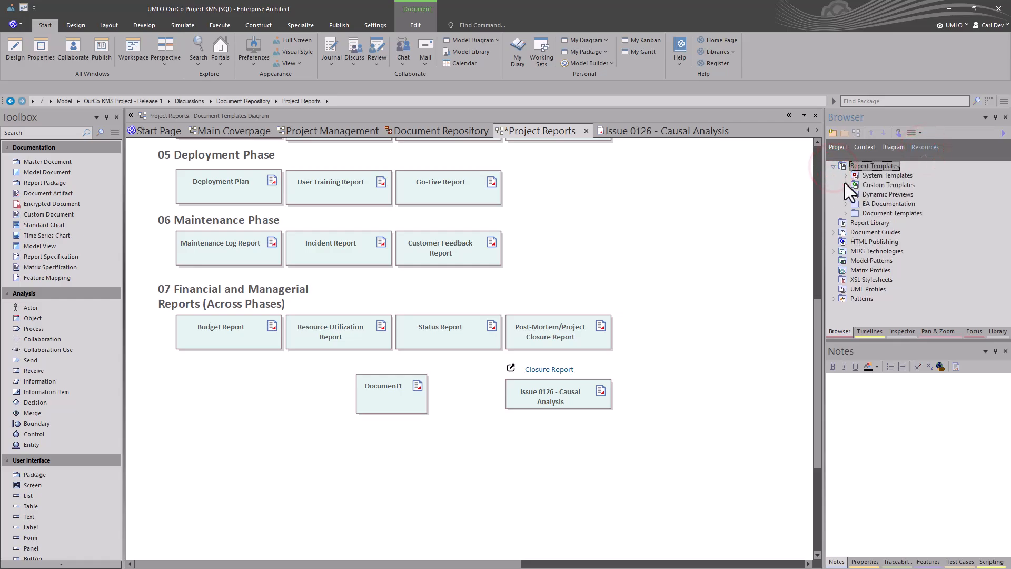
left_click(845, 183)
left_click(858, 194)
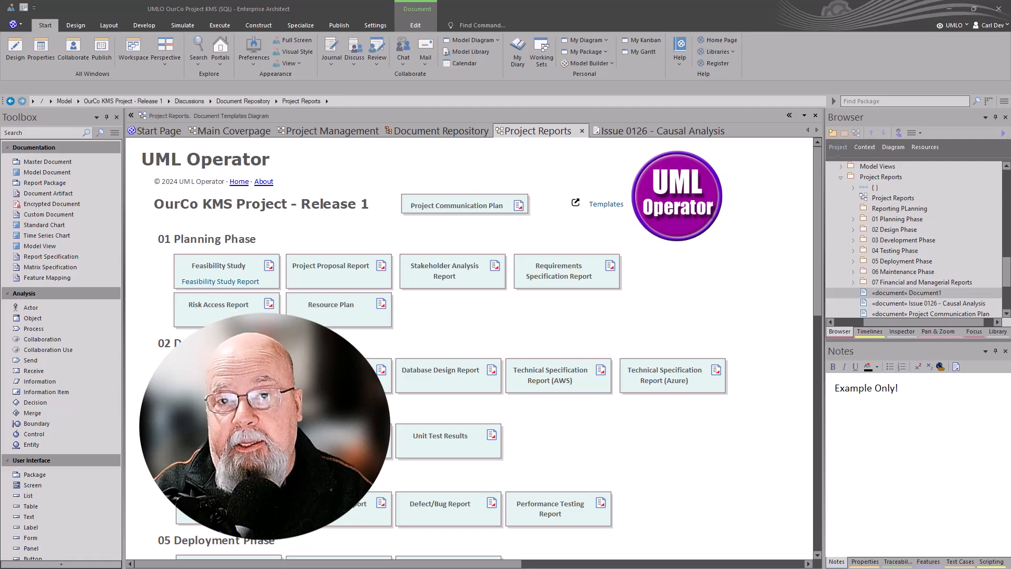
Skim the Project Reports diagram once more and show it in Specification View.
scroll(235, 292, "down", 10)
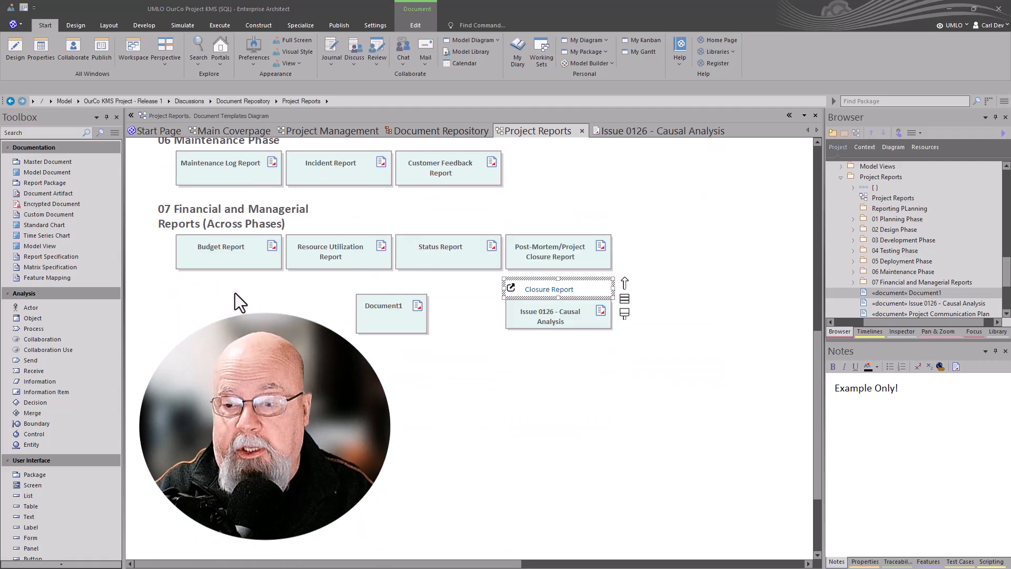
scroll(235, 293, "up", 10)
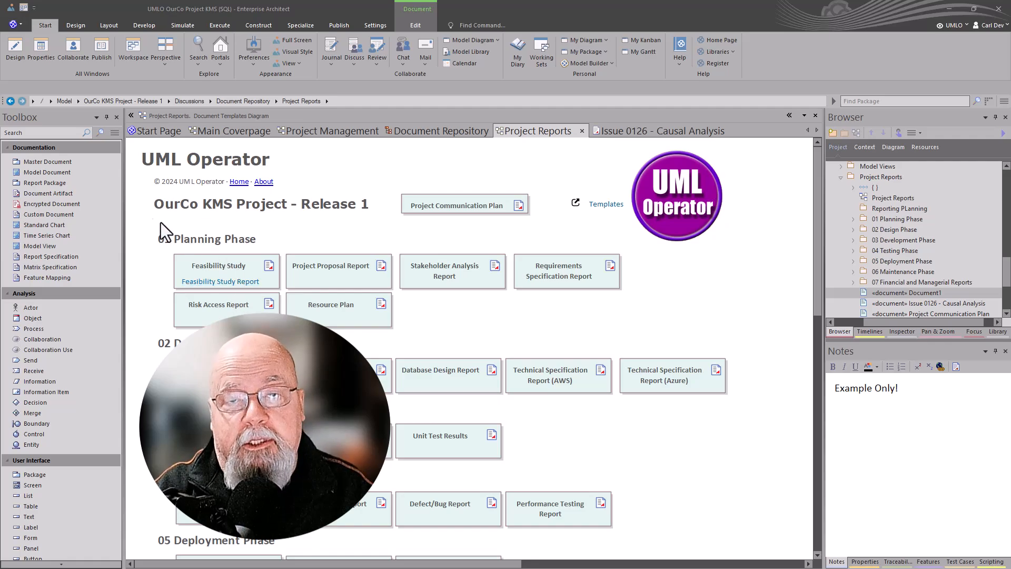
right_click(426, 324)
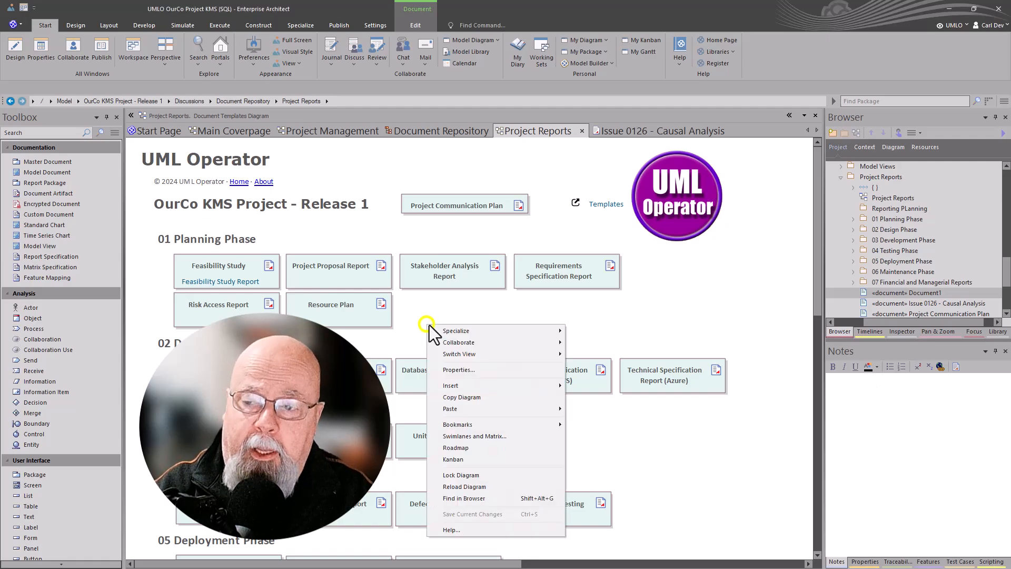
mouse_move(494, 340)
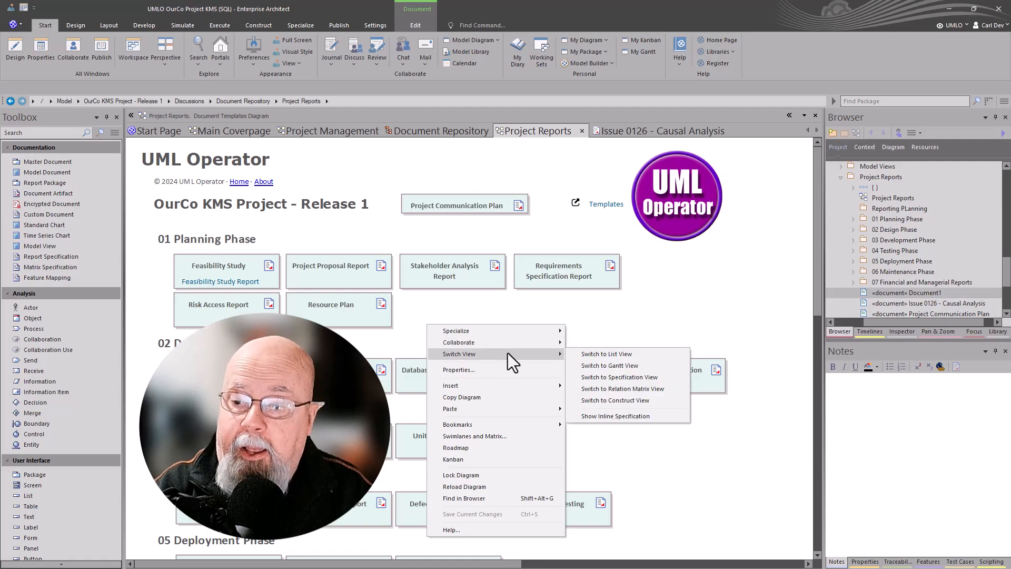
left_click(607, 378)
left_click(606, 379)
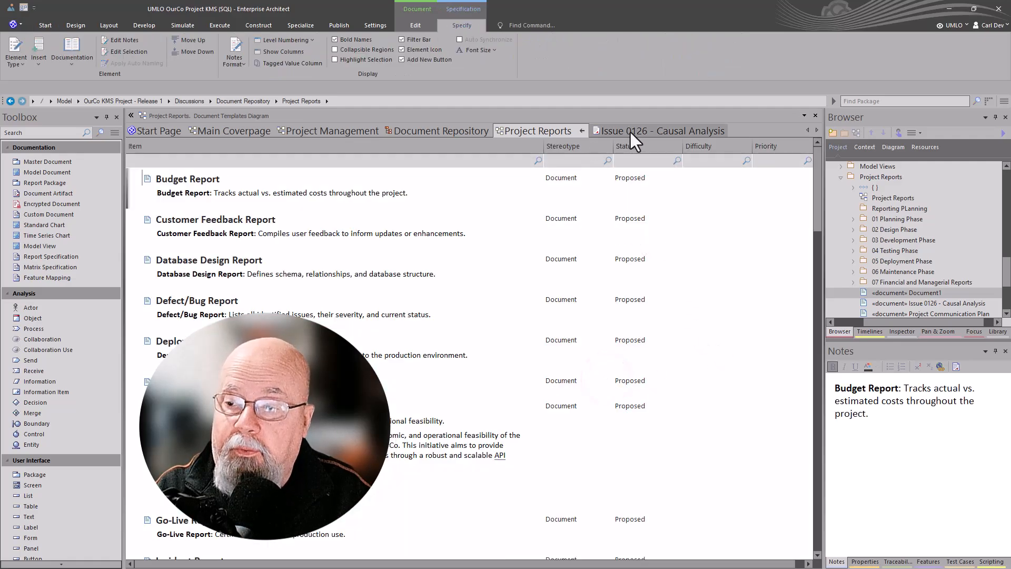
Glance at the Issue 0126 - Causal Analysis document, go back to Project Reports, and restore its diagram view.
left_click(656, 130)
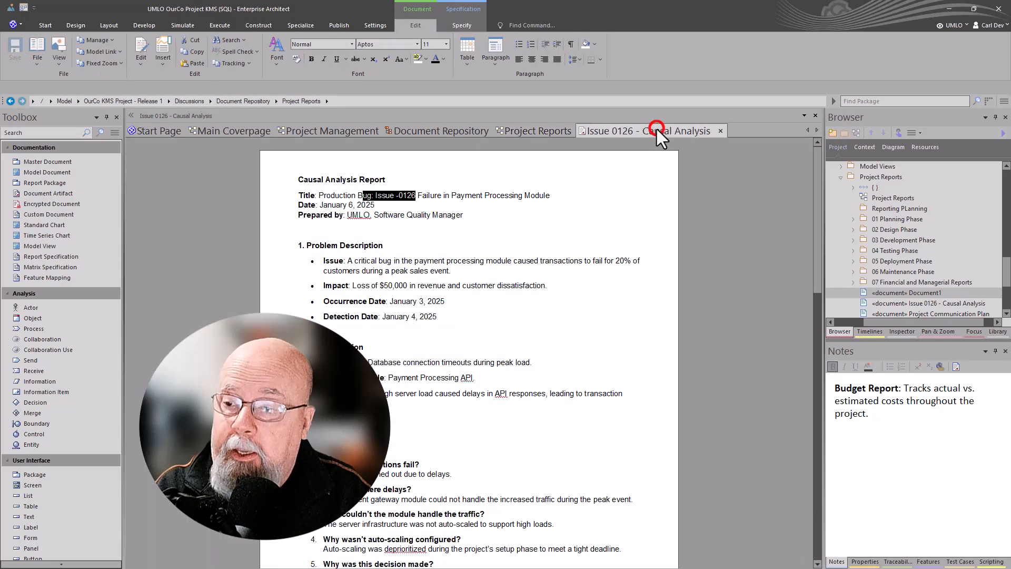
left_click(545, 131)
left_click(463, 138)
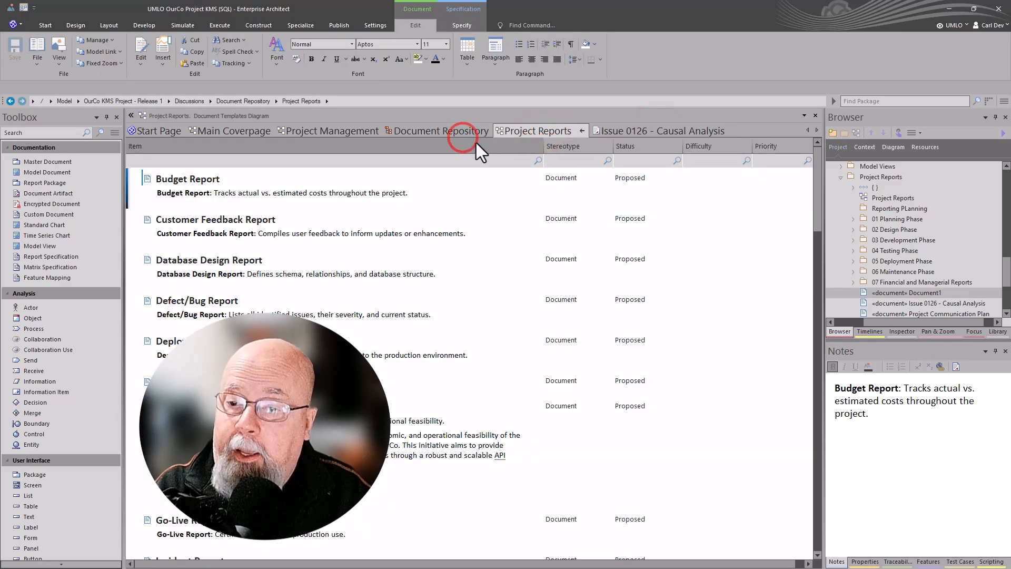
left_click(578, 129)
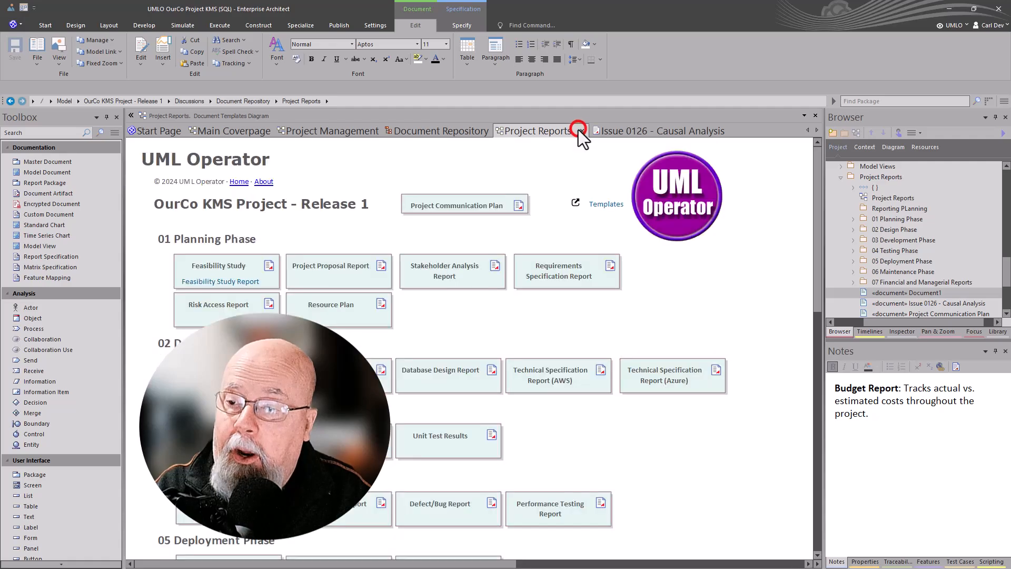
Switch the Project Reports diagram to Gantt View.
right_click(468, 318)
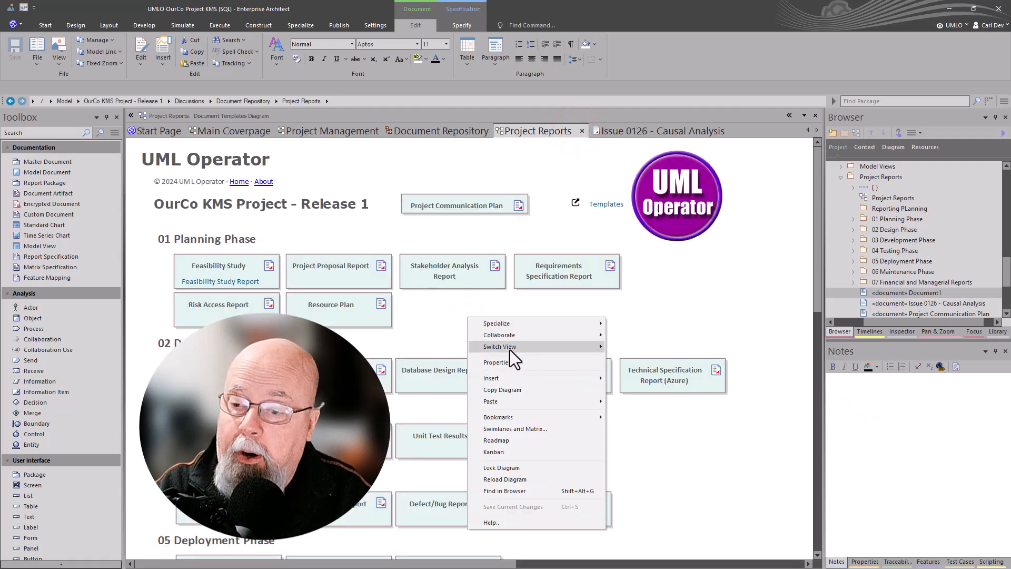
mouse_move(513, 345)
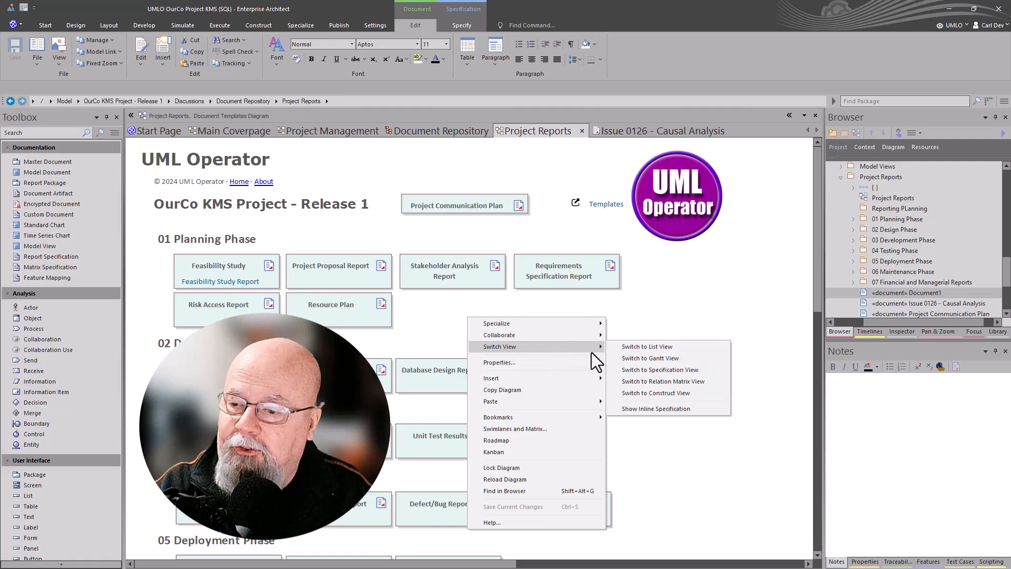
left_click(634, 360)
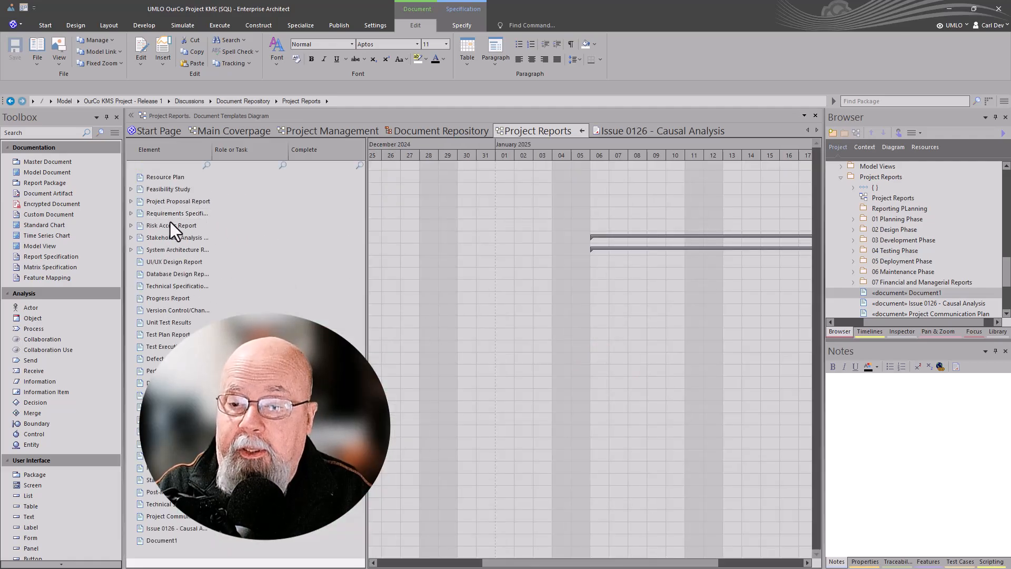
Expand the Feasibility Study, open its Chief Architect resource assignment, and examine the assignment's history and description.
left_click(130, 188)
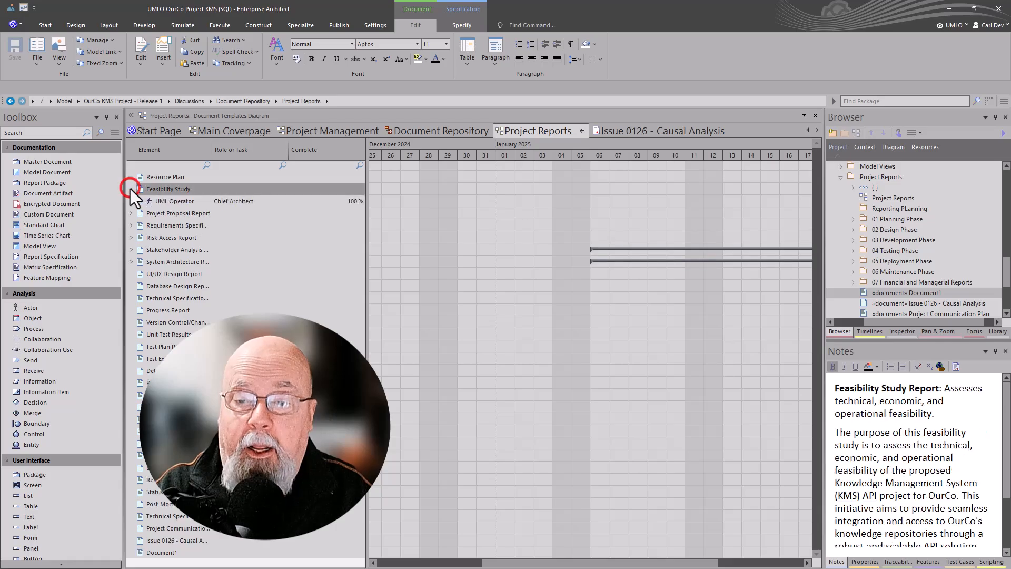
left_click(211, 195)
double_click(215, 201)
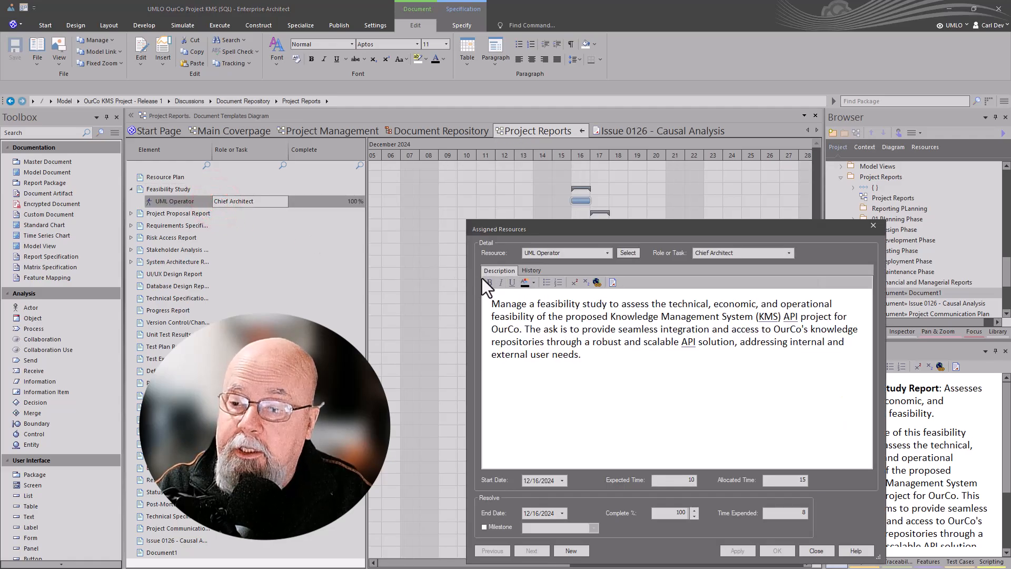
left_click(525, 270)
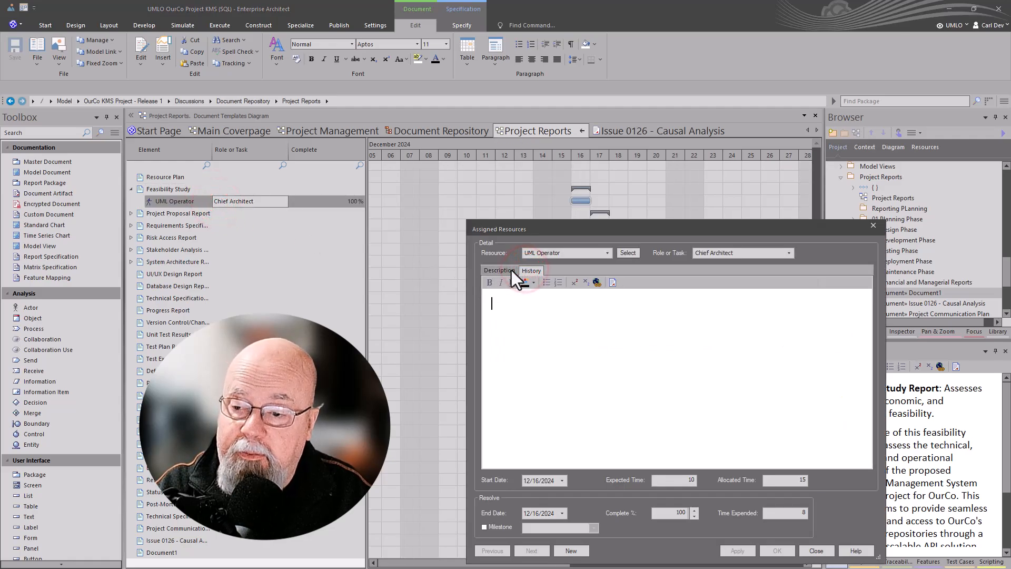
left_click(503, 271)
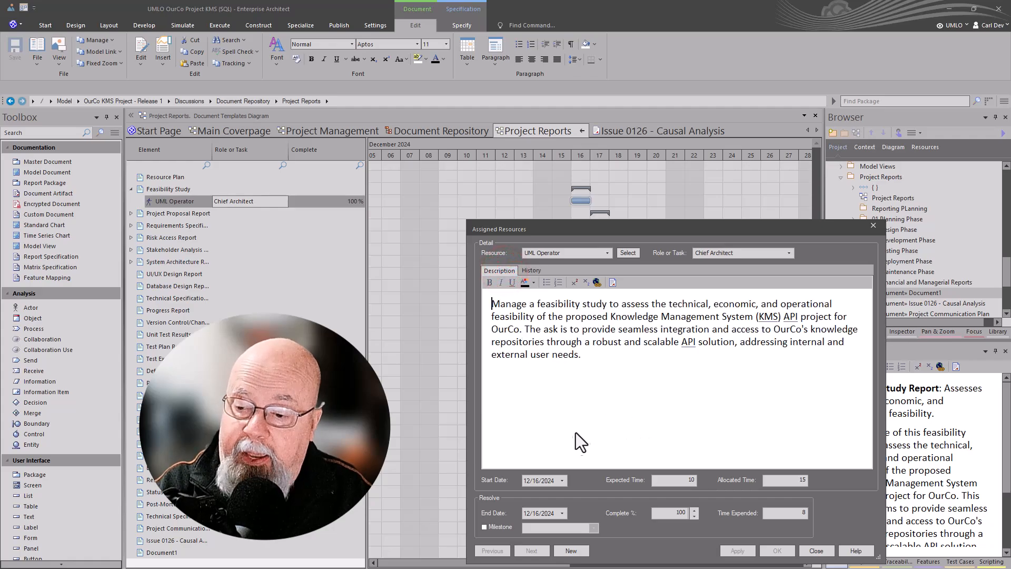